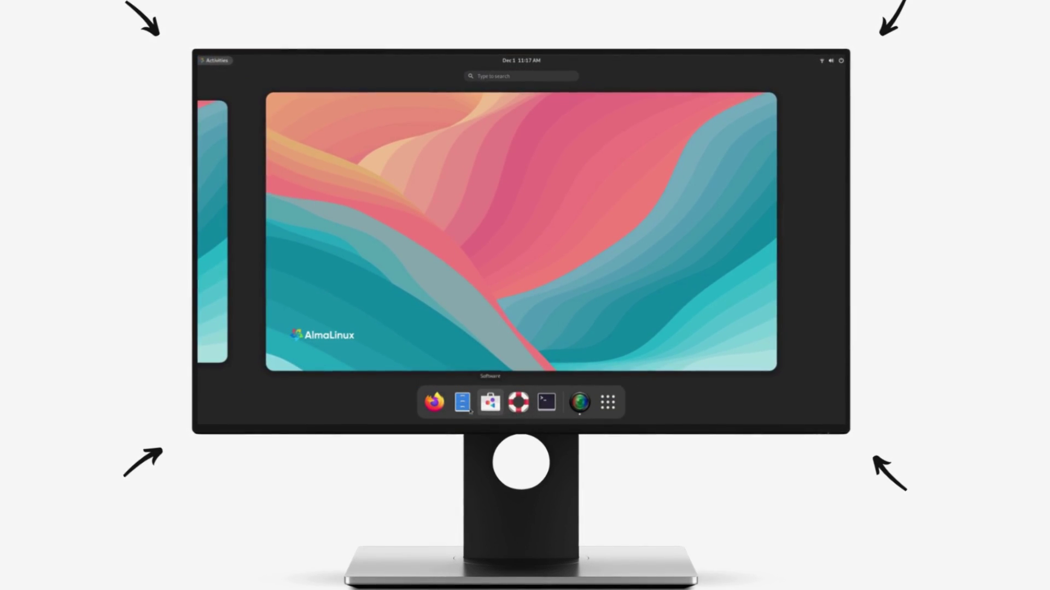
{"action": "left_click", "coordinate": [545, 402]}
{"action": "key", "text": "super"}
{"action": "left_click", "coordinate": [463, 402]}
{"action": "key", "text": "super"}
{"action": "left_click", "coordinate": [546, 399]}
{"action": "key", "text": "super"}
{"action": "left_click", "coordinate": [420, 219]}
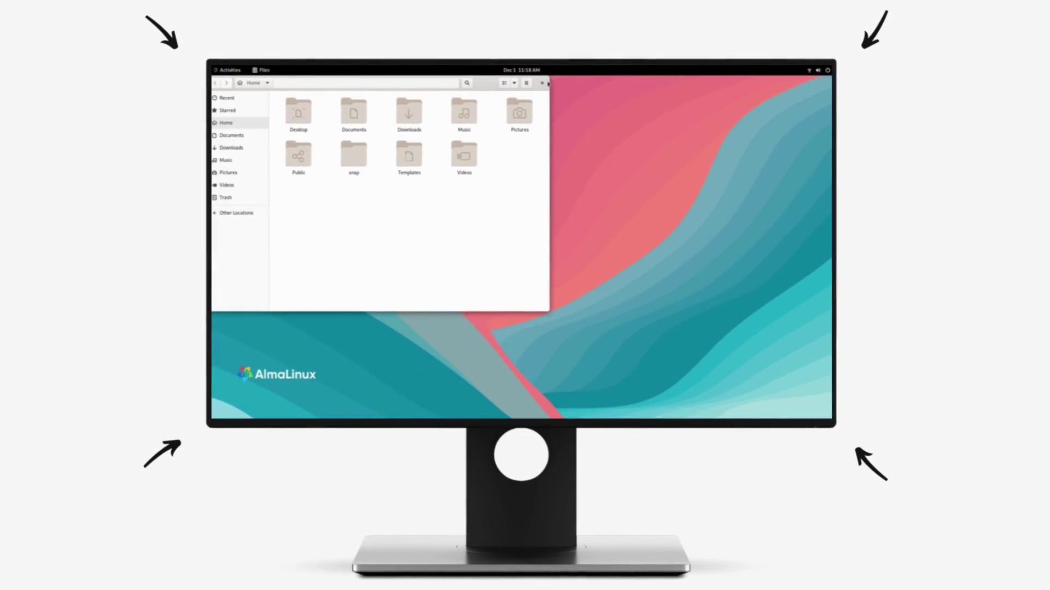
{"action": "left_click", "coordinate": [542, 83]}
{"action": "left_click", "coordinate": [514, 99]}
{"action": "key", "text": "super"}
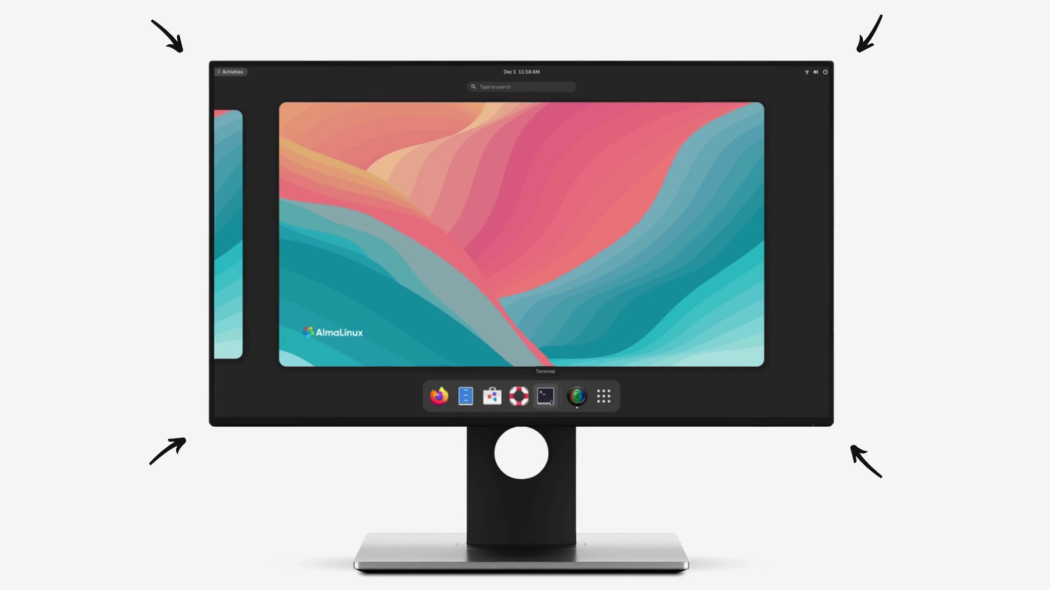
{"action": "left_click", "coordinate": [602, 403]}
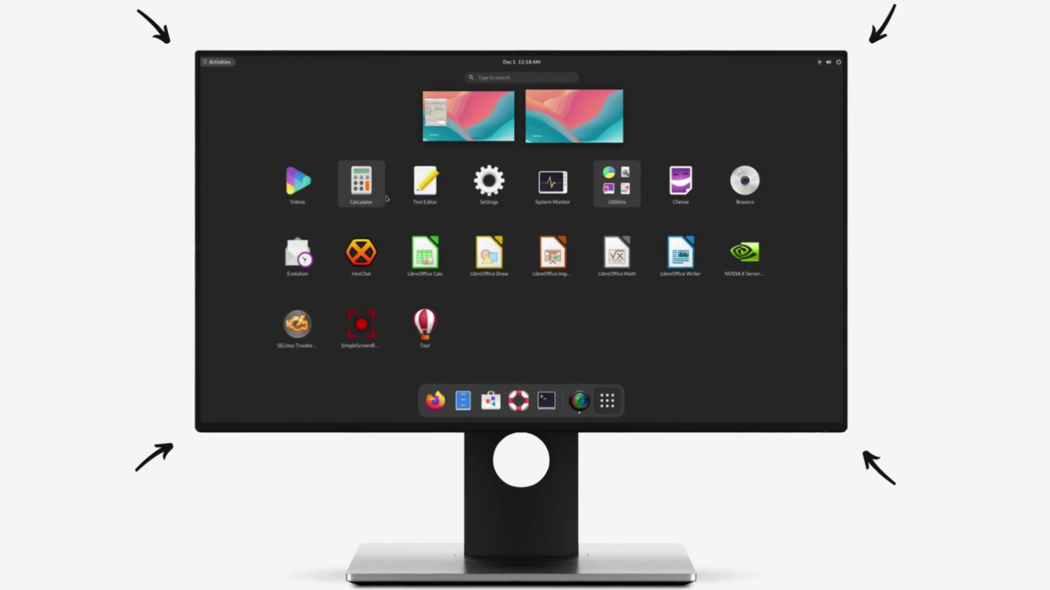
{"action": "left_click", "coordinate": [594, 189]}
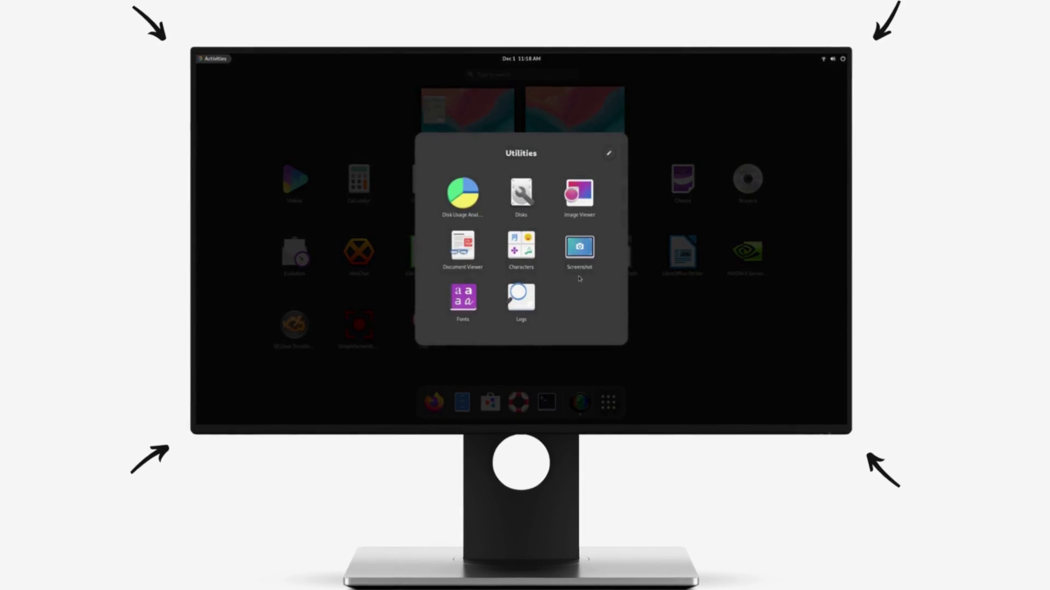
{"action": "left_click", "coordinate": [663, 335]}
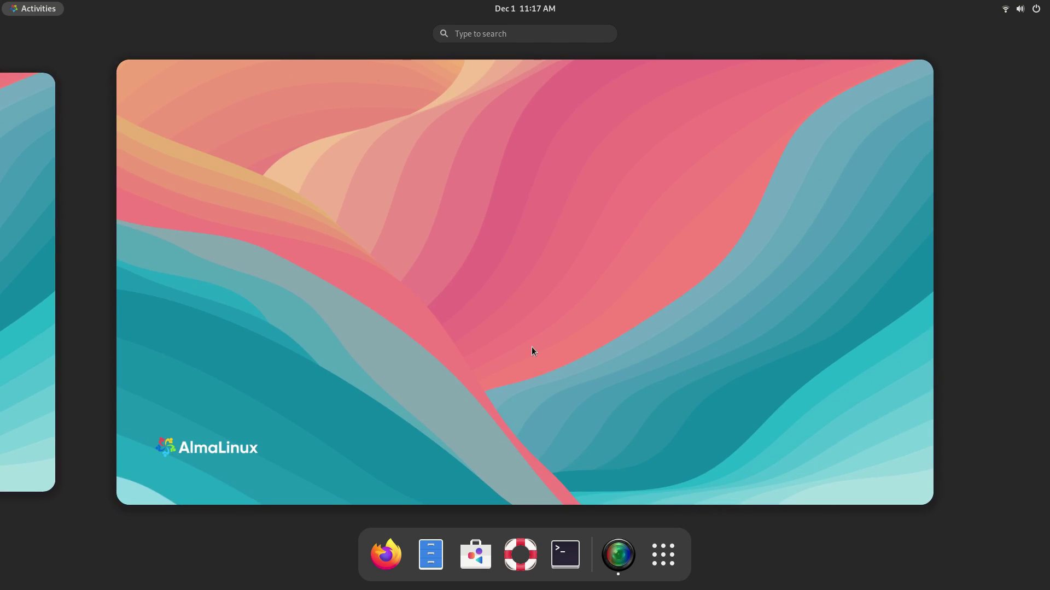
{"action": "left_click", "coordinate": [531, 347]}
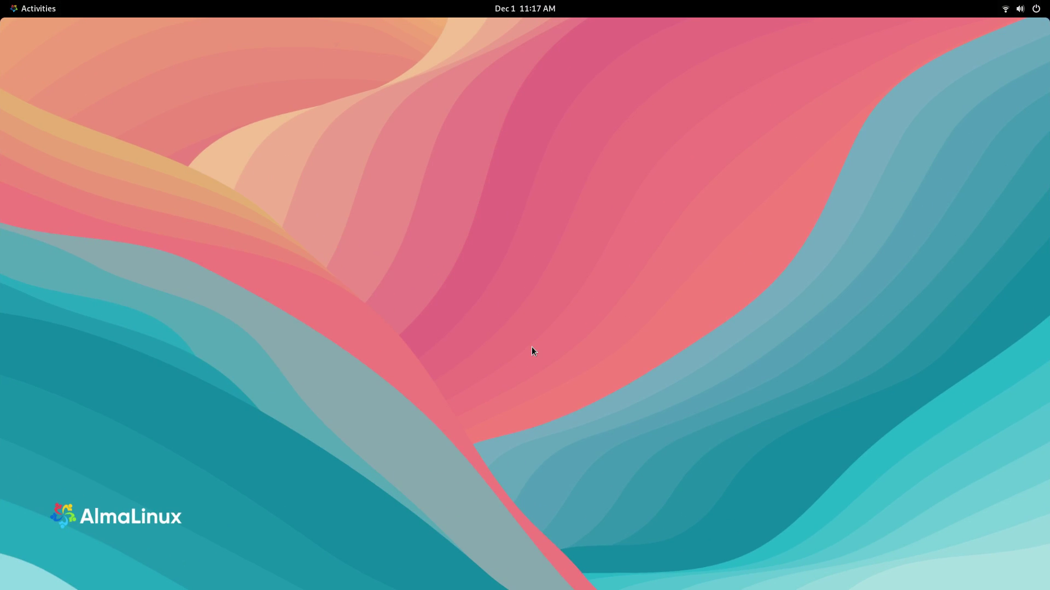
{"action": "left_click", "coordinate": [1021, 9]}
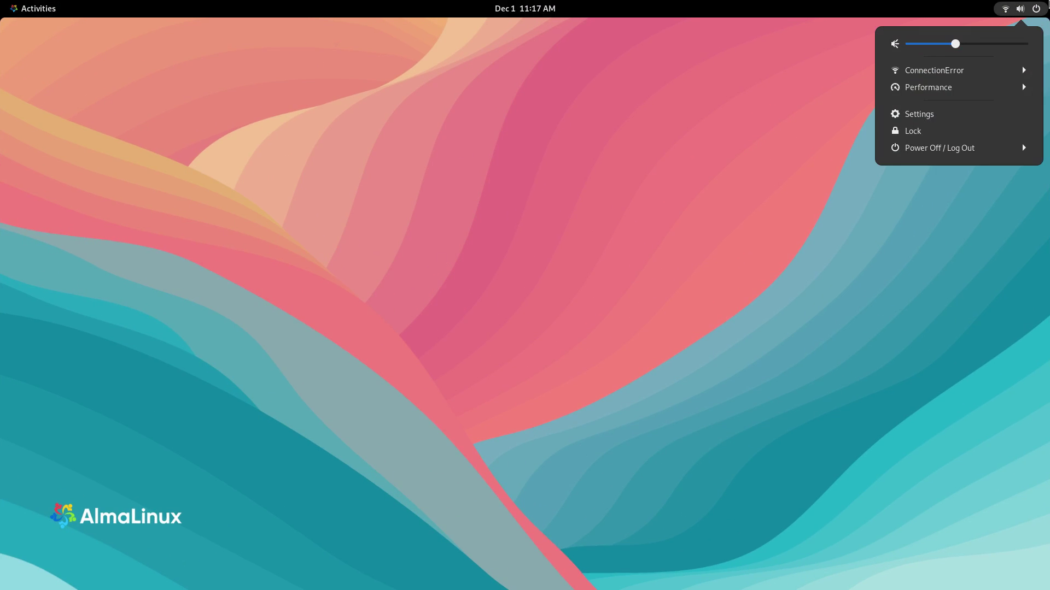
{"action": "left_click", "coordinate": [1022, 85]}
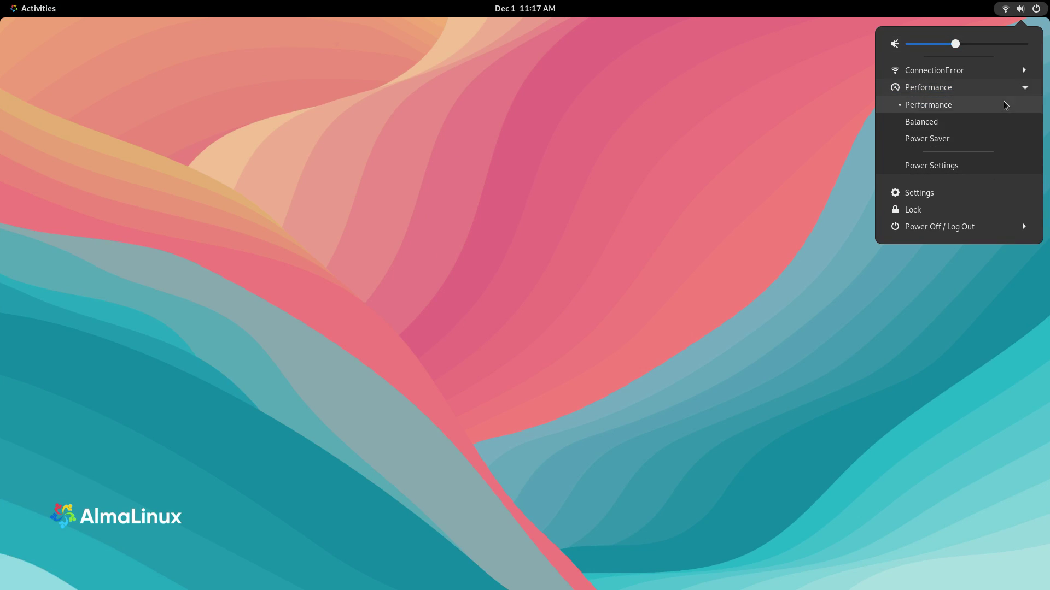
{"action": "left_click", "coordinate": [984, 226]}
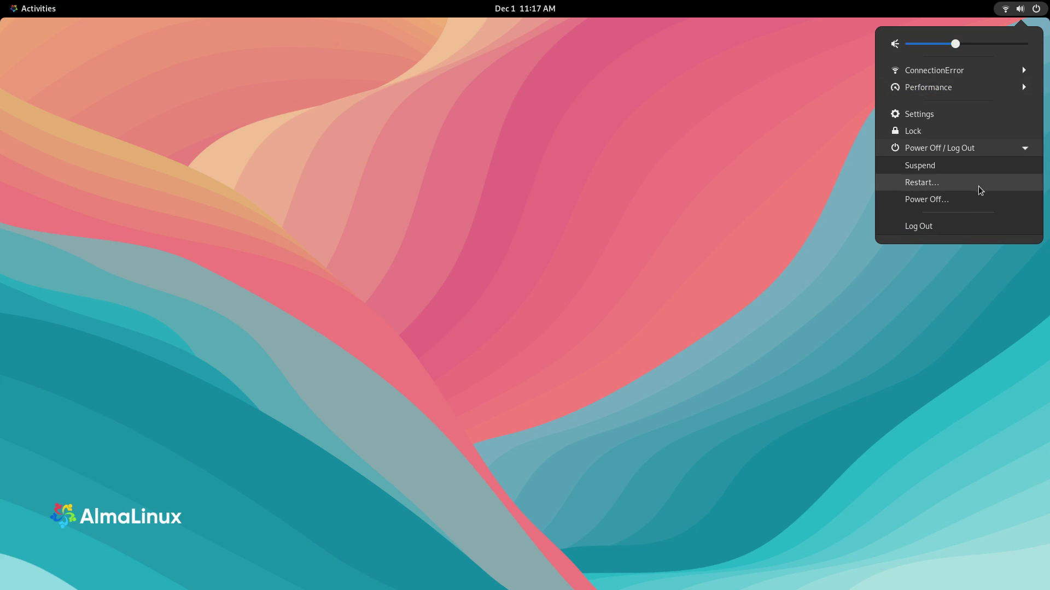
{"action": "left_click", "coordinate": [984, 155]}
{"action": "left_click", "coordinate": [984, 238]}
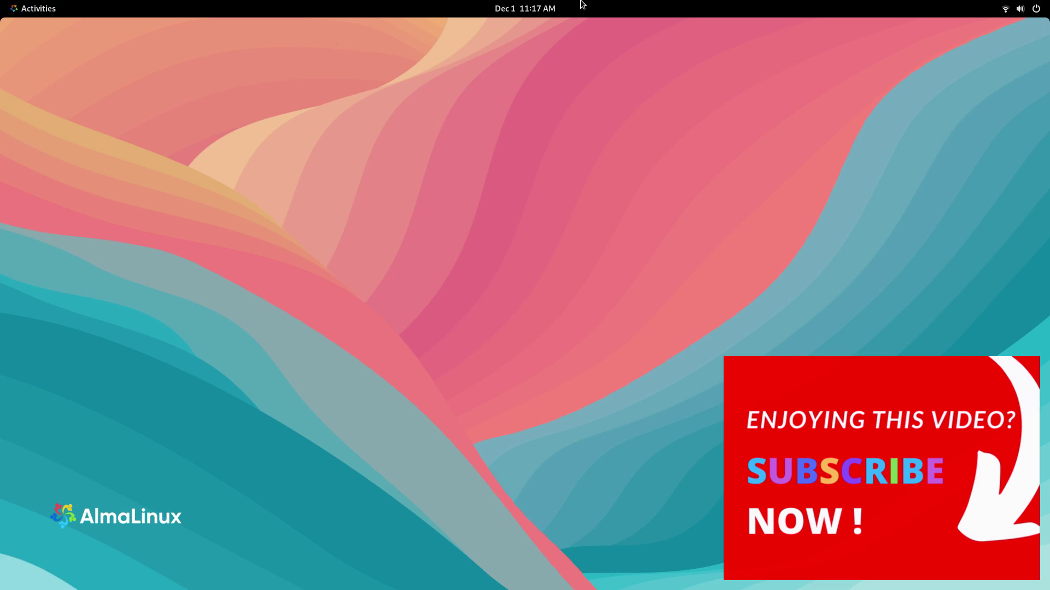
{"action": "left_click", "coordinate": [559, 5]}
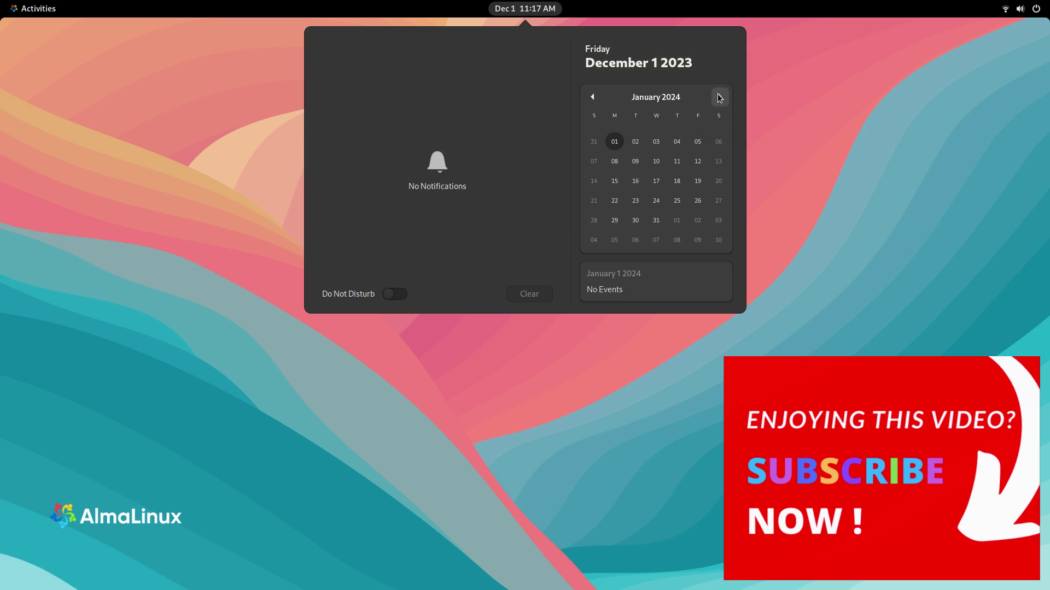
{"action": "left_click", "coordinate": [34, 8]}
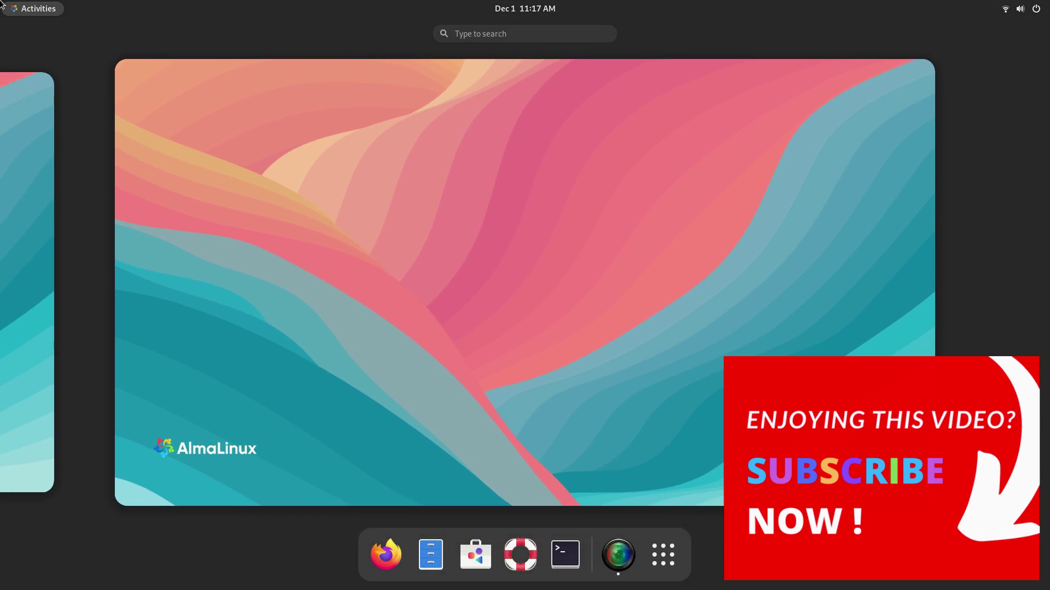
{"action": "left_click", "coordinate": [430, 554]}
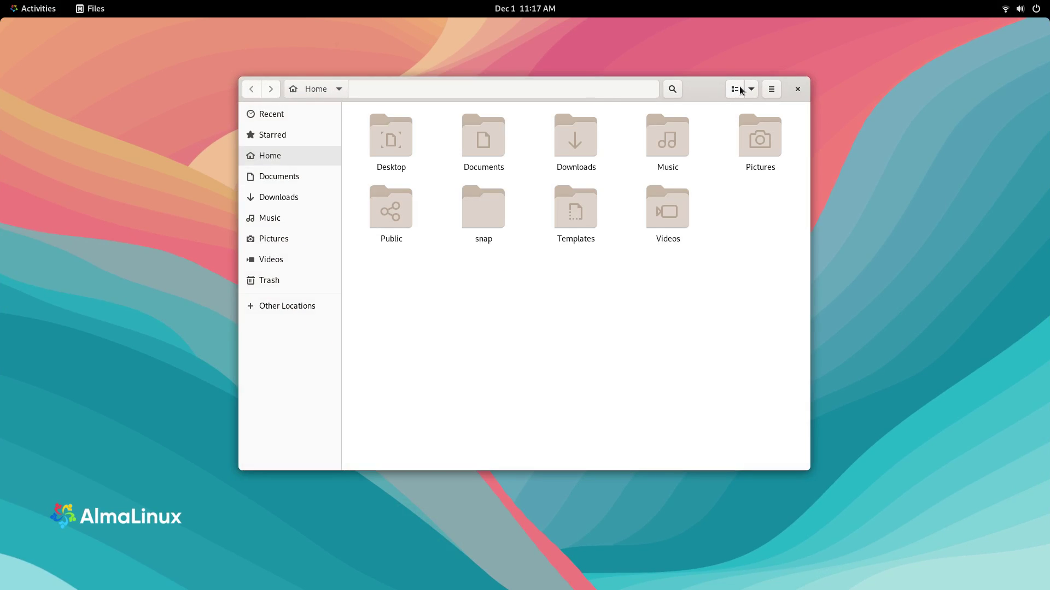
{"action": "double_click", "coordinate": [723, 93]}
{"action": "double_click", "coordinate": [806, 35]}
{"action": "right_click", "coordinate": [716, 87]}
{"action": "left_click", "coordinate": [731, 113]}
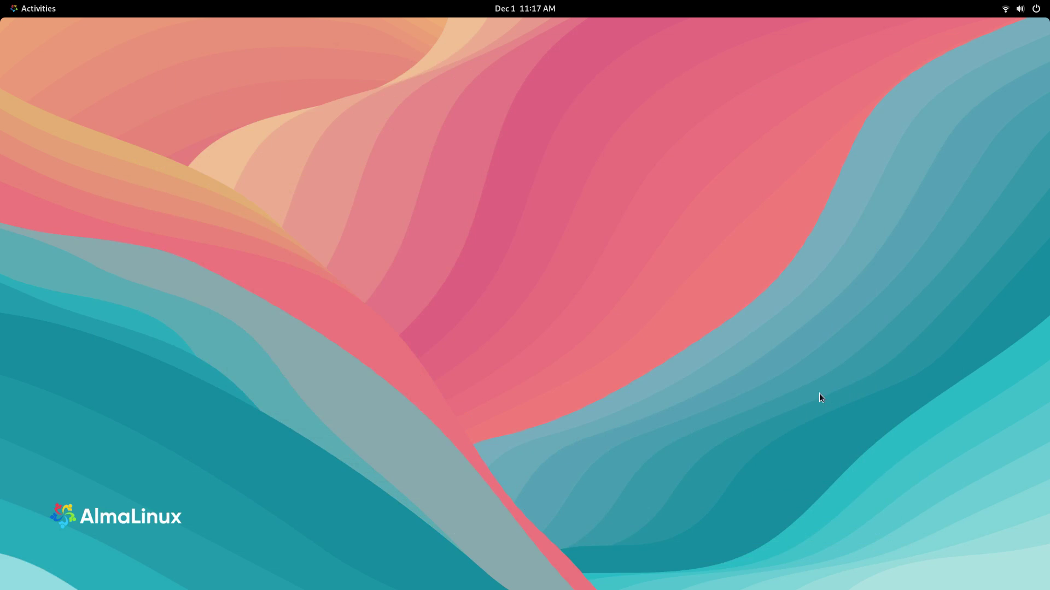
{"action": "left_click", "coordinate": [38, 8]}
{"action": "left_click", "coordinate": [788, 229]}
{"action": "mouse_move", "coordinate": [2, 4]}
{"action": "left_click", "coordinate": [693, 229]}
{"action": "right_click", "coordinate": [719, 87]}
{"action": "left_click", "coordinate": [730, 113]}
{"action": "mouse_move", "coordinate": [2, 5]}
{"action": "left_click", "coordinate": [655, 356]}
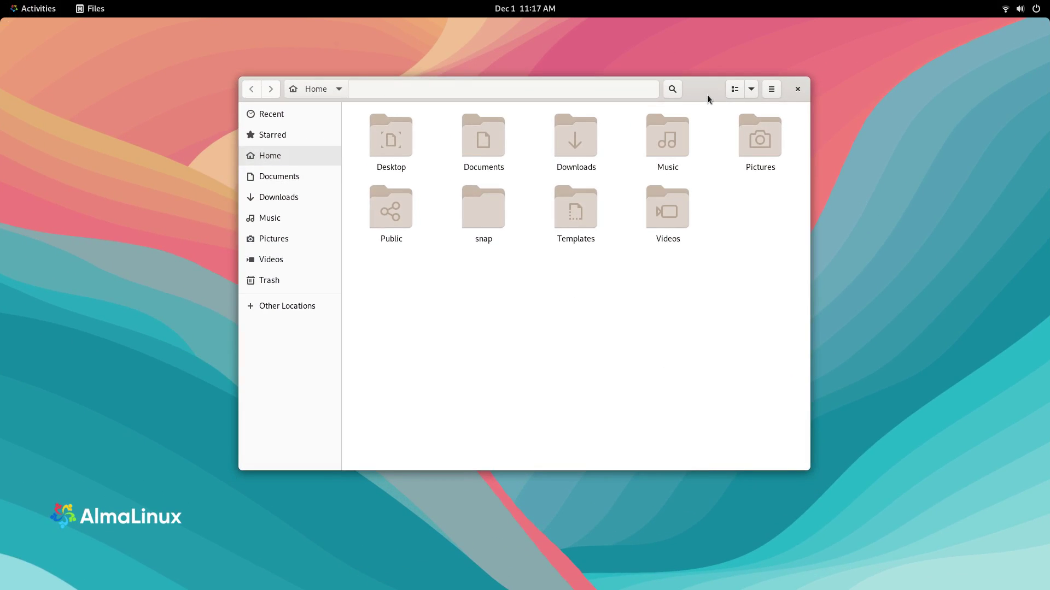
{"action": "key", "text": "ctrl+q"}
{"action": "key", "text": "super"}
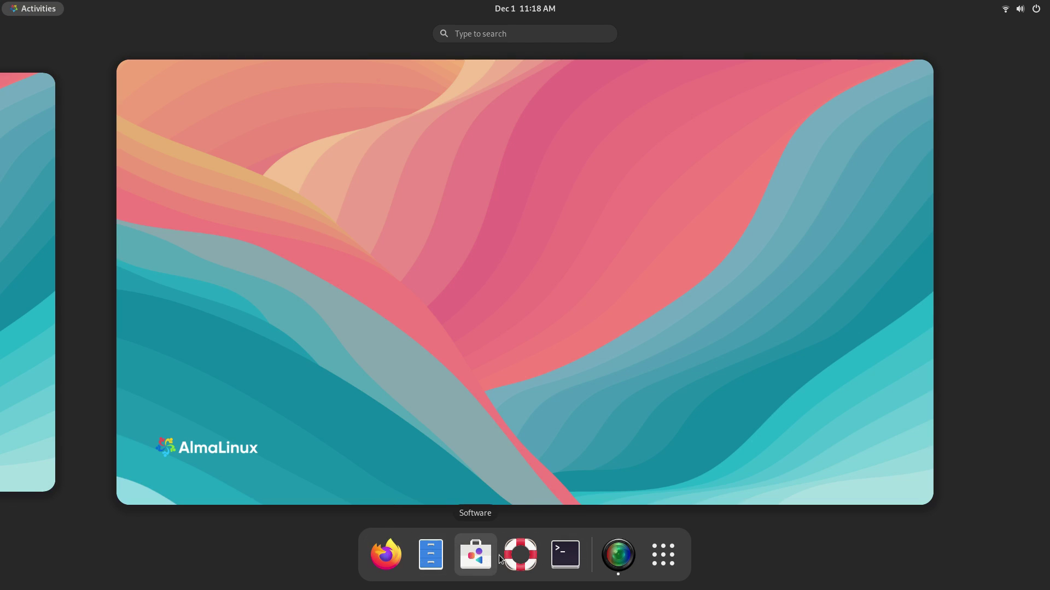
{"action": "left_click", "coordinate": [664, 563]}
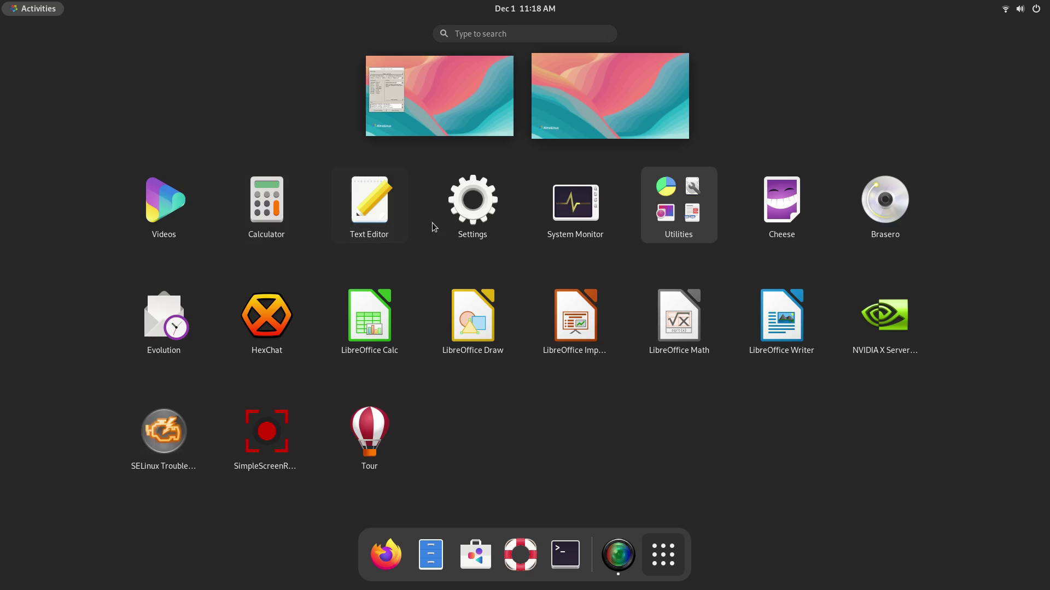
{"action": "left_click", "coordinate": [649, 211]}
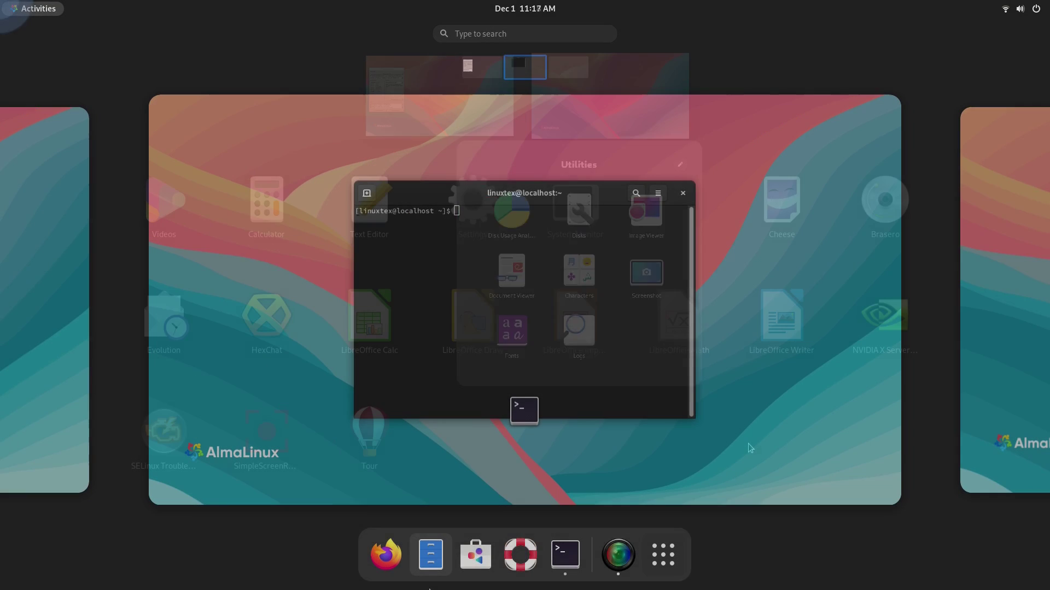
{"action": "left_click", "coordinate": [430, 562]}
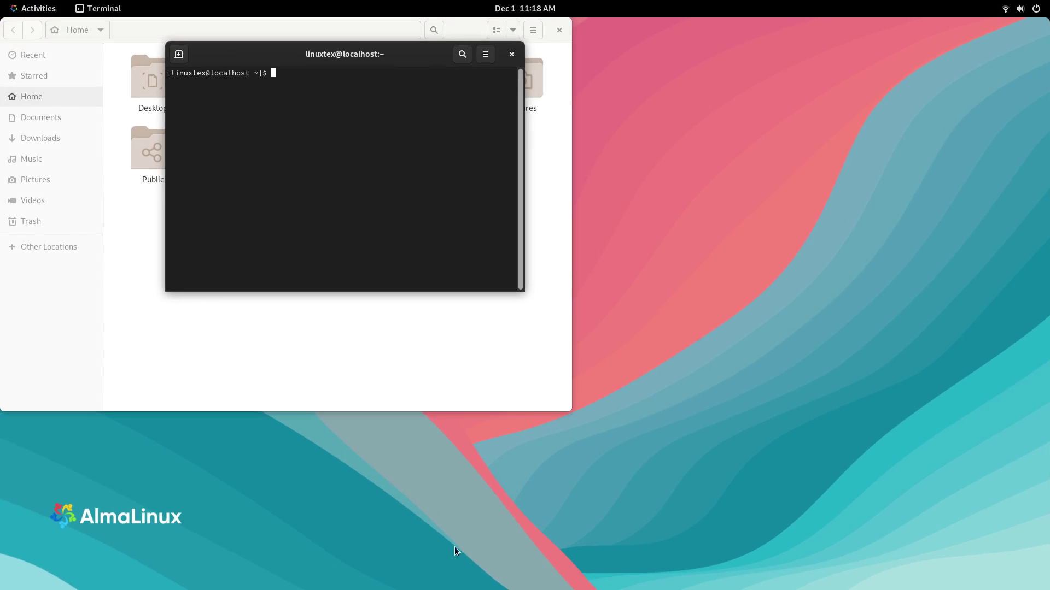
{"action": "key", "text": "super"}
{"action": "left_click", "coordinate": [305, 365]}
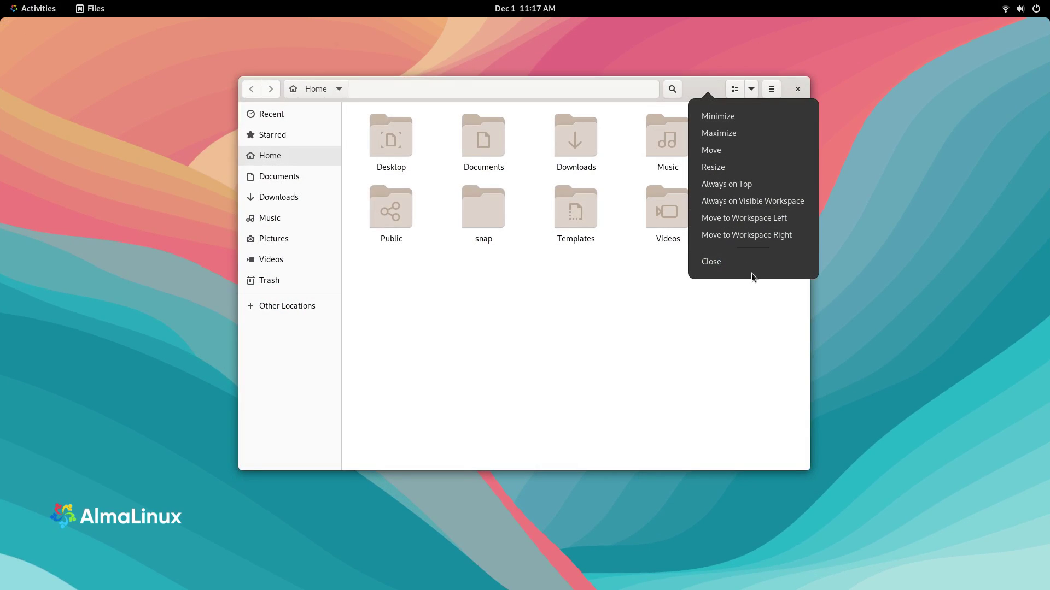
{"action": "left_click", "coordinate": [754, 358]}
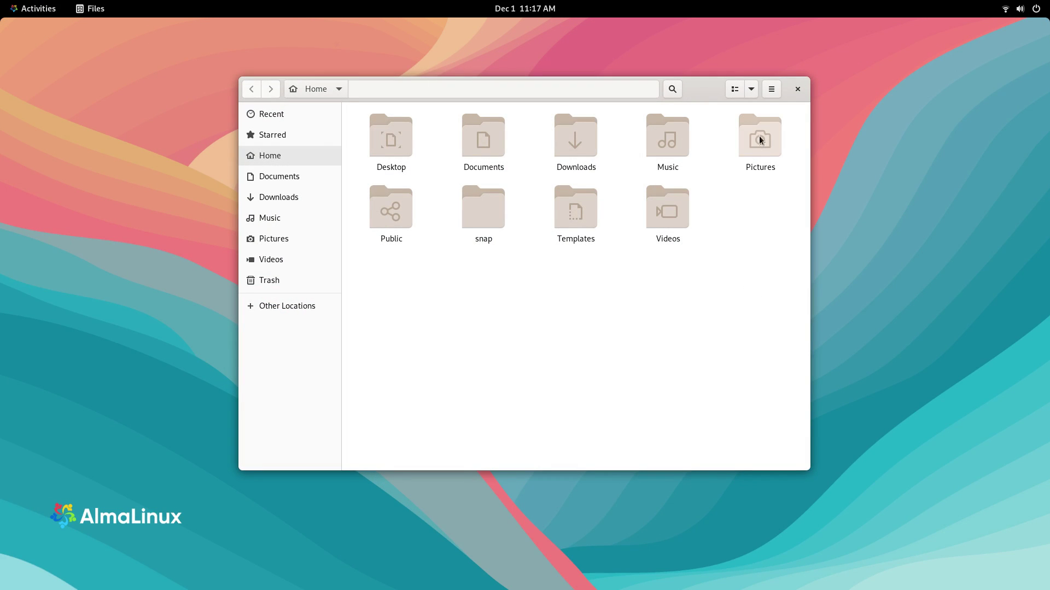
{"action": "left_click", "coordinate": [735, 90]}
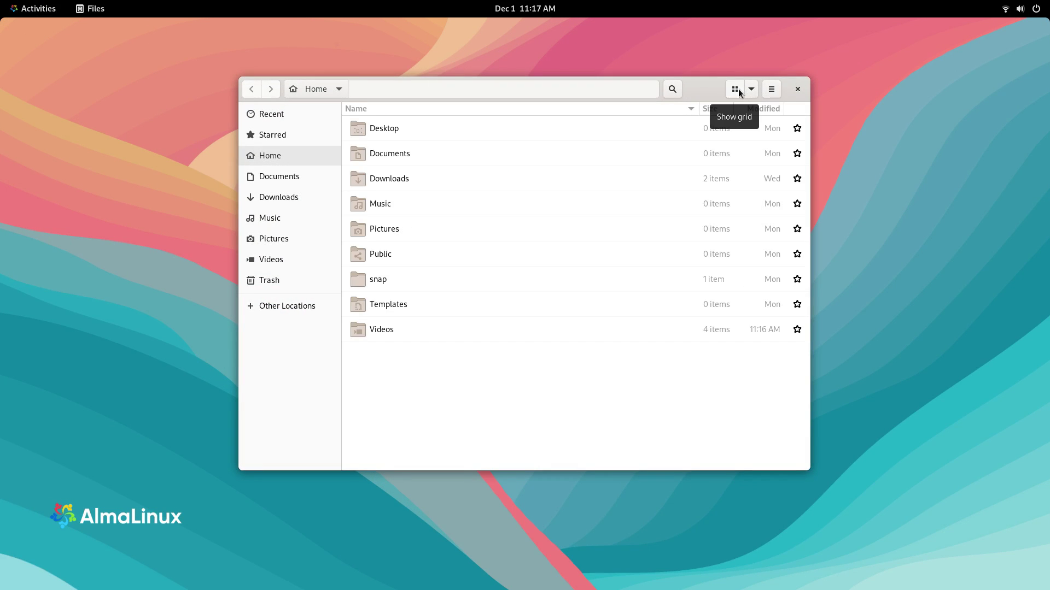
{"action": "left_click", "coordinate": [736, 89]}
{"action": "left_click", "coordinate": [751, 93]}
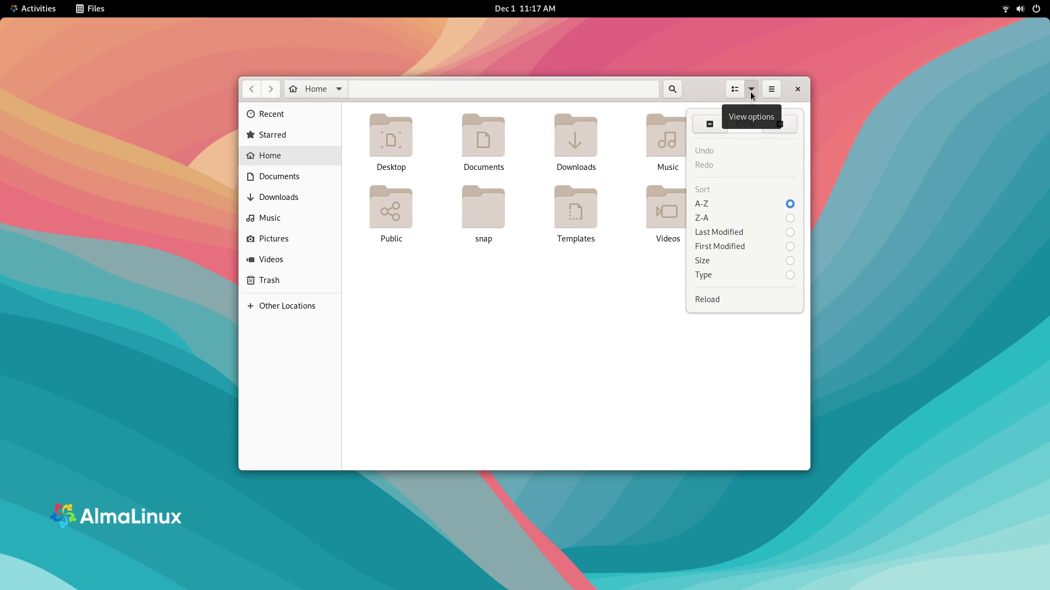
{"action": "left_click", "coordinate": [734, 90]}
{"action": "left_click", "coordinate": [733, 91]}
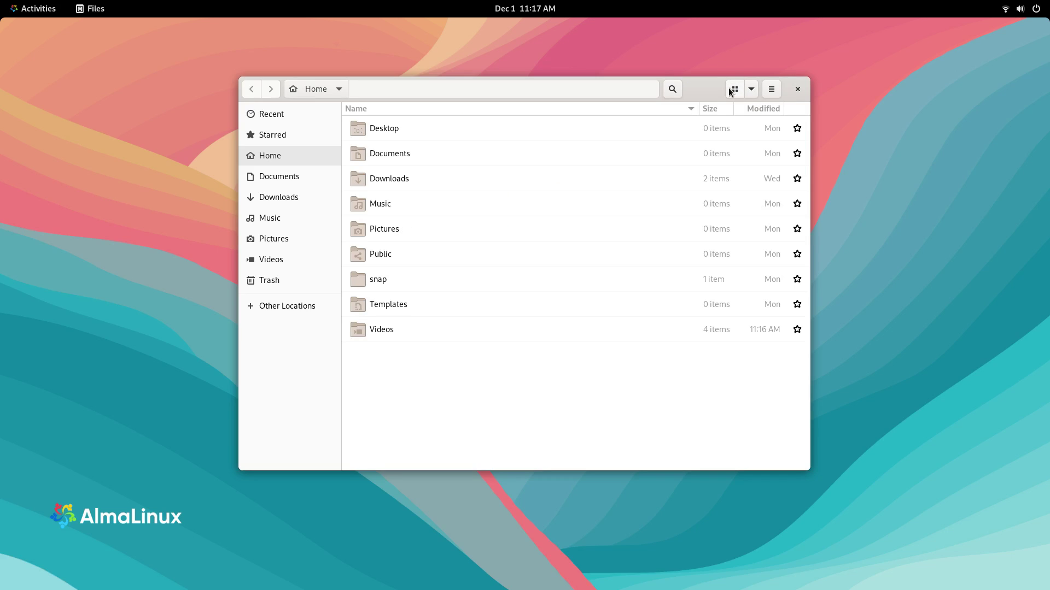
{"action": "left_click", "coordinate": [734, 90]}
{"action": "right_click", "coordinate": [320, 90]}
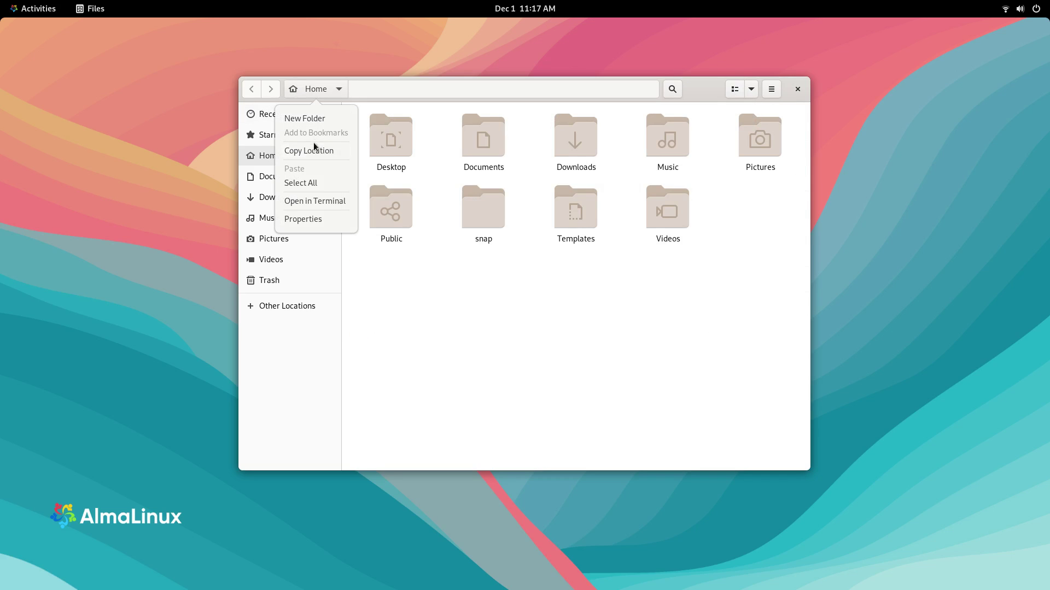
{"action": "left_click", "coordinate": [421, 380]}
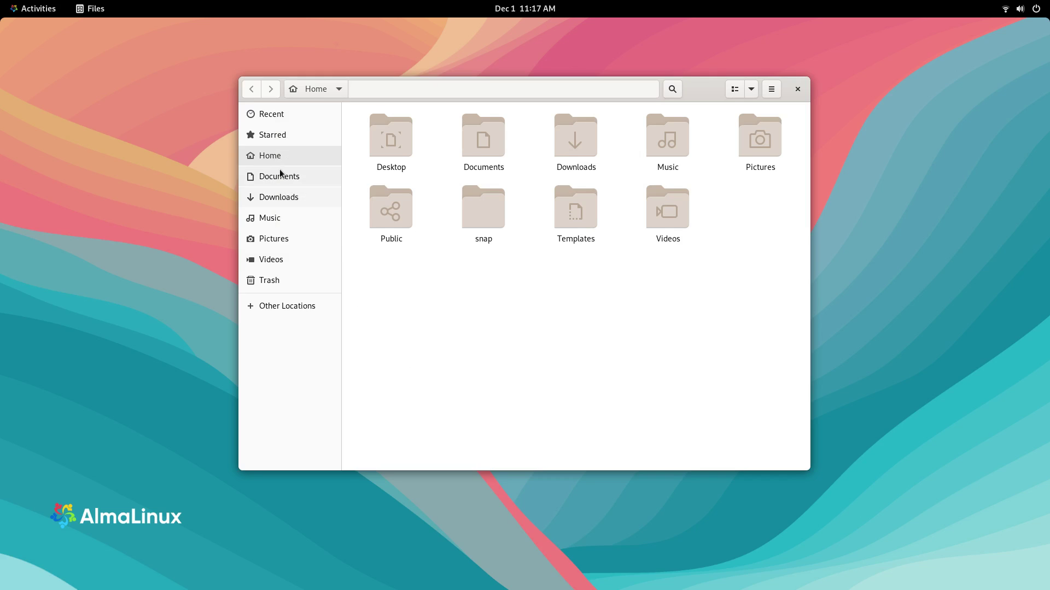
{"action": "left_click", "coordinate": [320, 304]}
{"action": "left_click", "coordinate": [425, 134]}
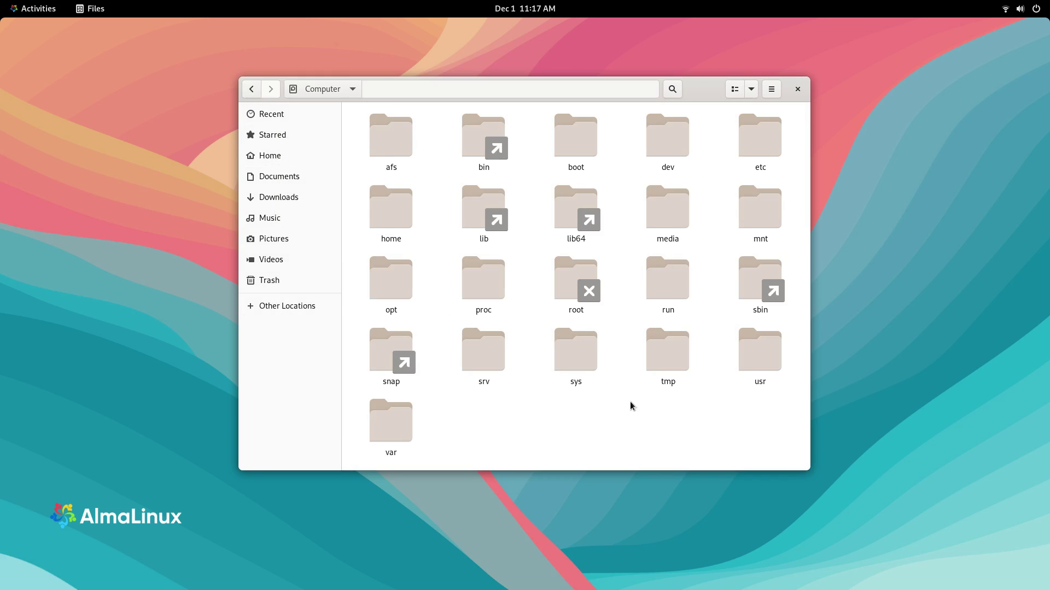
{"action": "left_click", "coordinate": [798, 89]}
Step: Launch Calculator from the app grid, then look inside the Utilities app folder
{"action": "key", "text": "super"}
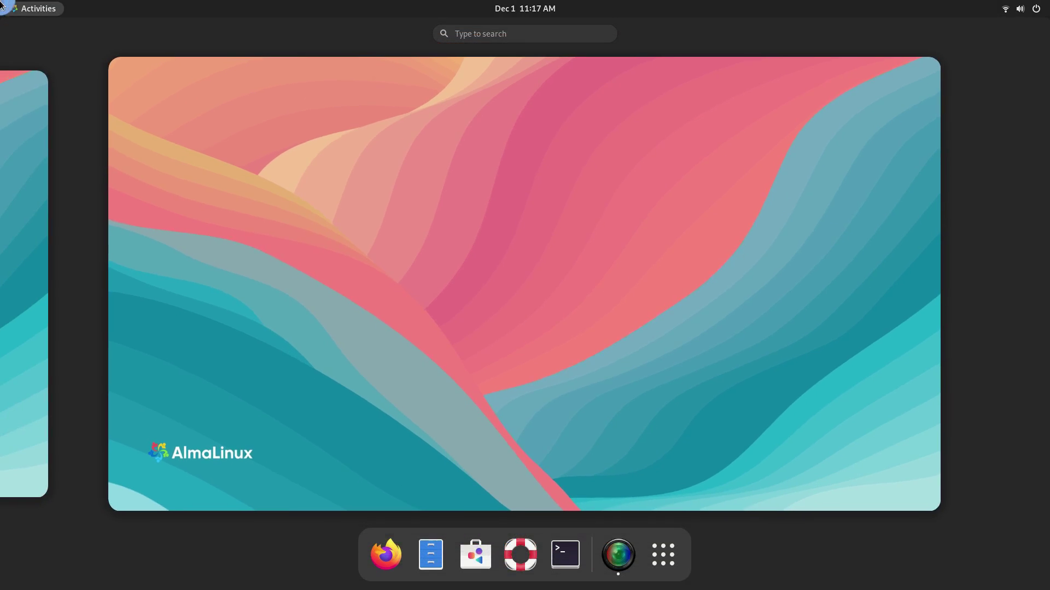
{"action": "left_click", "coordinate": [663, 555]}
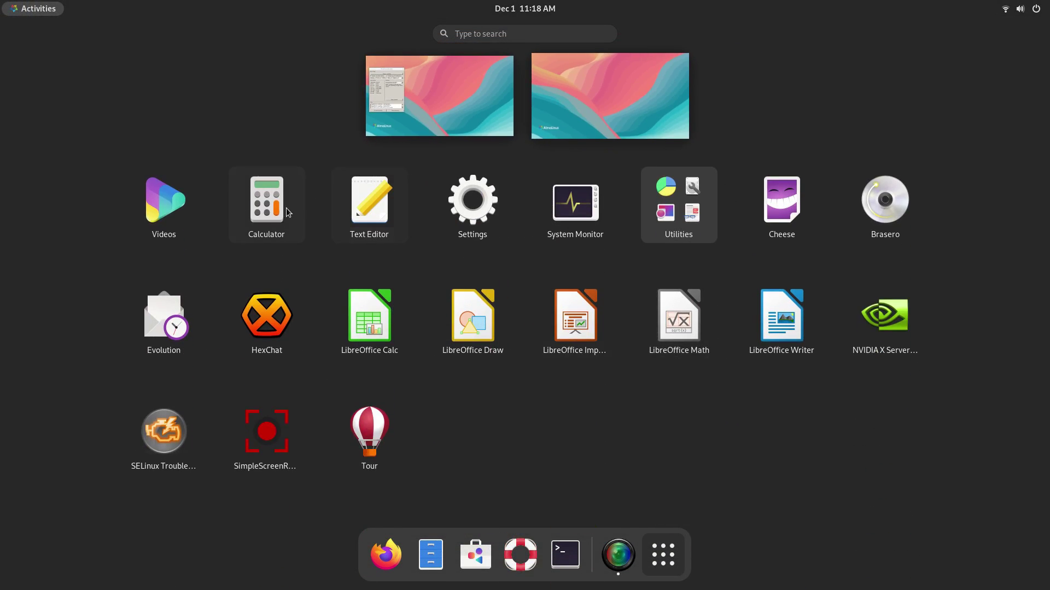
{"action": "left_click", "coordinate": [267, 203]}
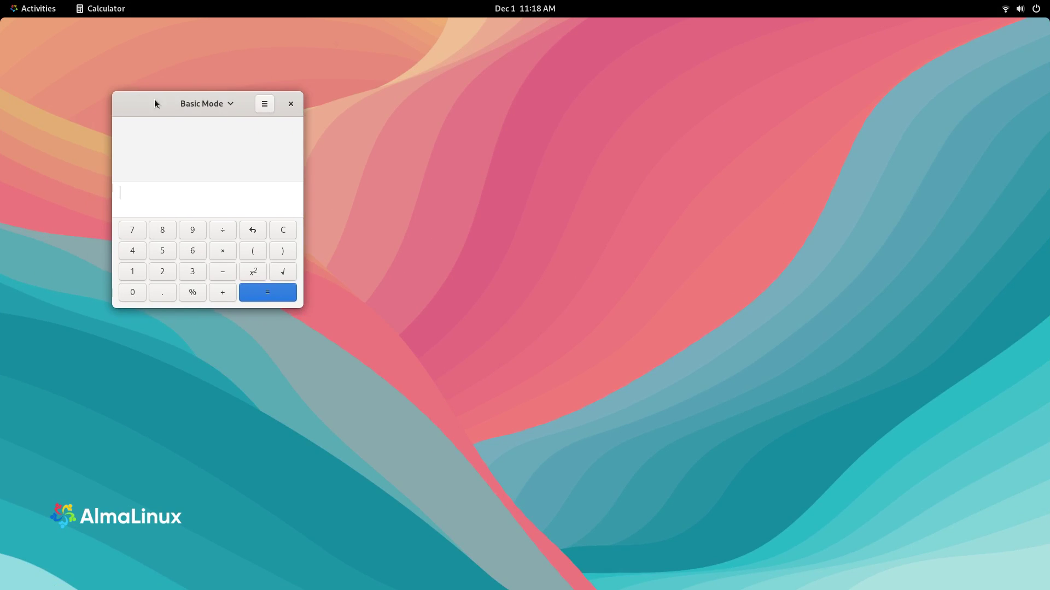
{"action": "key", "text": "super"}
{"action": "left_click", "coordinate": [685, 554]}
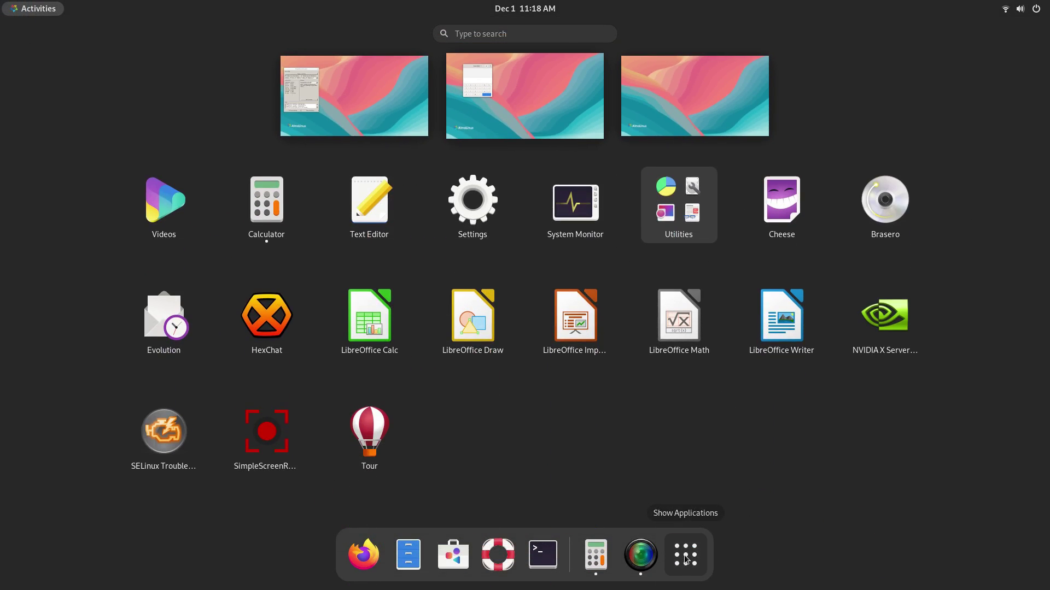
{"action": "left_click", "coordinate": [678, 219]}
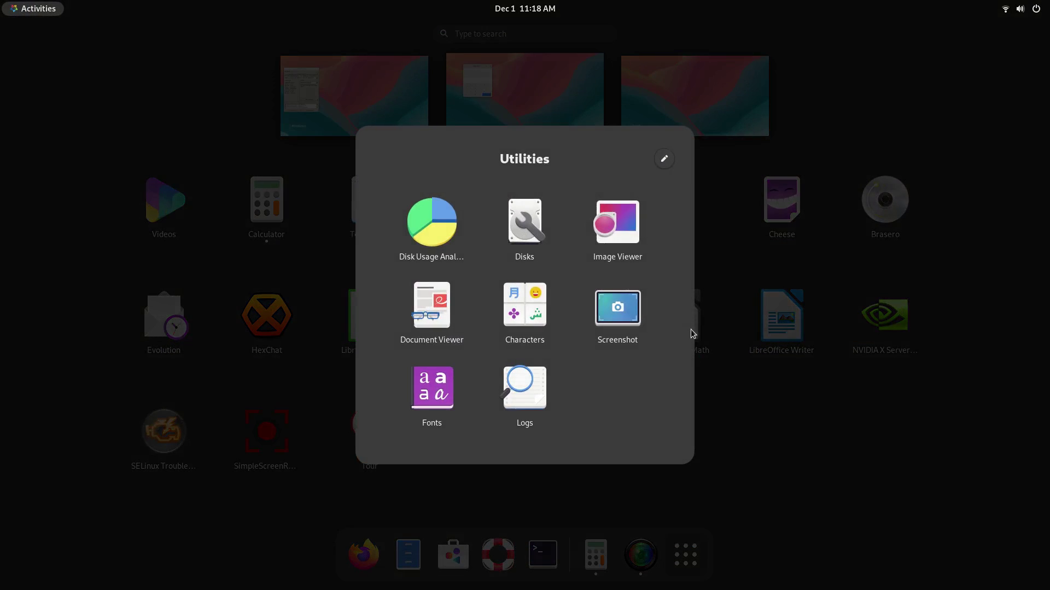
Step: Back in Calculator, switch the mode dropdown from Basic Mode to Advanced Mode
{"action": "left_click", "coordinate": [842, 500]}
{"action": "left_click", "coordinate": [499, 134]}
{"action": "left_click", "coordinate": [499, 134]}
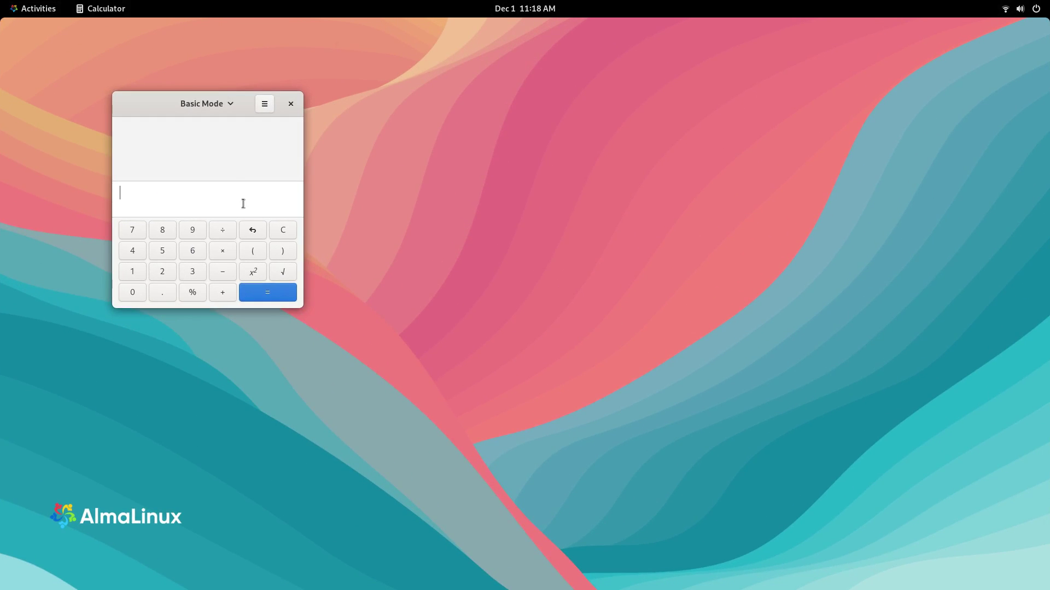
{"action": "left_click", "coordinate": [222, 111]}
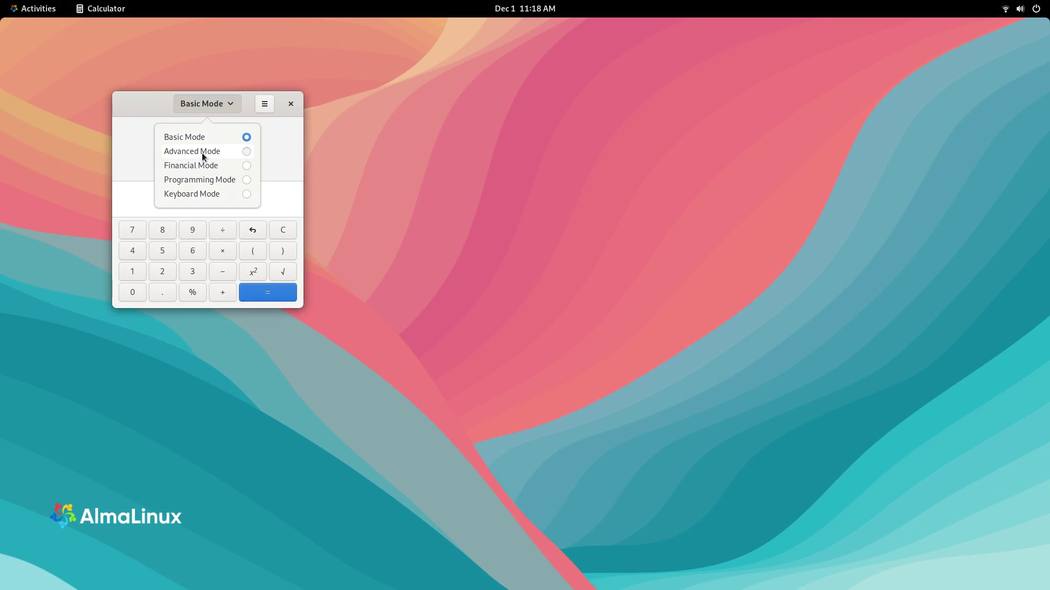
{"action": "left_click", "coordinate": [202, 154]}
{"action": "left_click", "coordinate": [296, 103]}
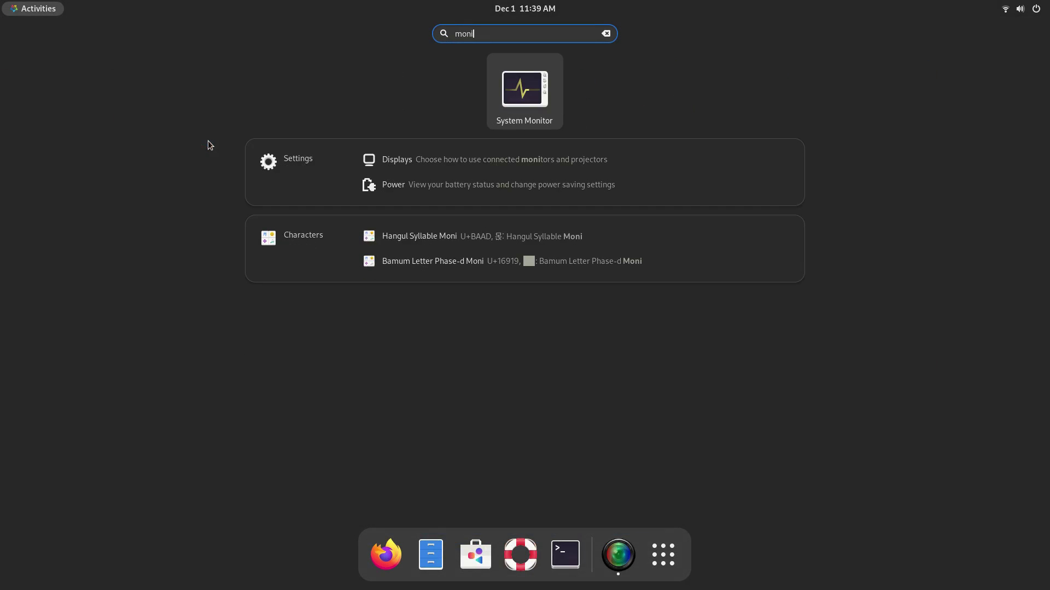
Step: Launch System Monitor from the 'moni' search results to show its Resources graphs
{"action": "key", "text": "Return"}
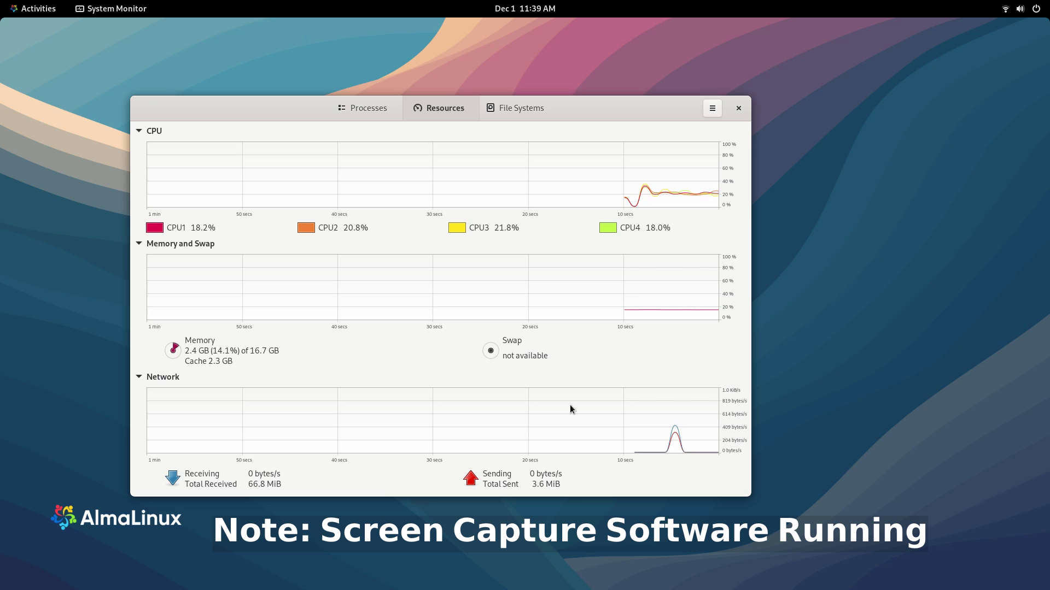
Step: On the third workspace, launch the dash favourites Firefox, Files, Software, Help and Terminal with Super+1–5
{"action": "key", "text": "ctrl+alt+Right"}
{"action": "key", "text": "super"}
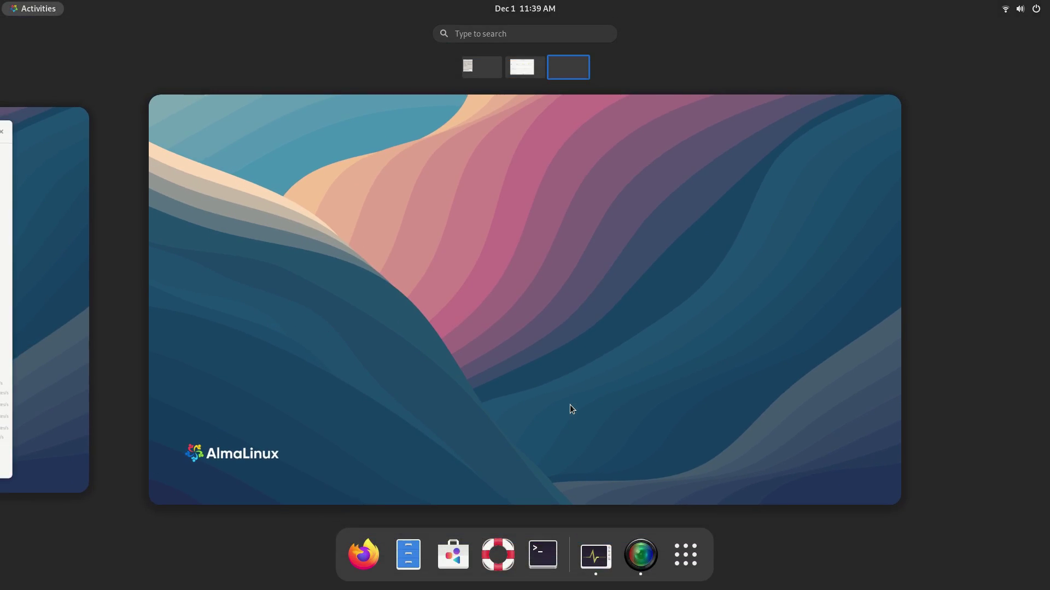
{"action": "key", "text": "super+1"}
{"action": "key", "text": "super"}
{"action": "key", "text": "super+2"}
{"action": "key", "text": "super"}
{"action": "key", "text": "super+3"}
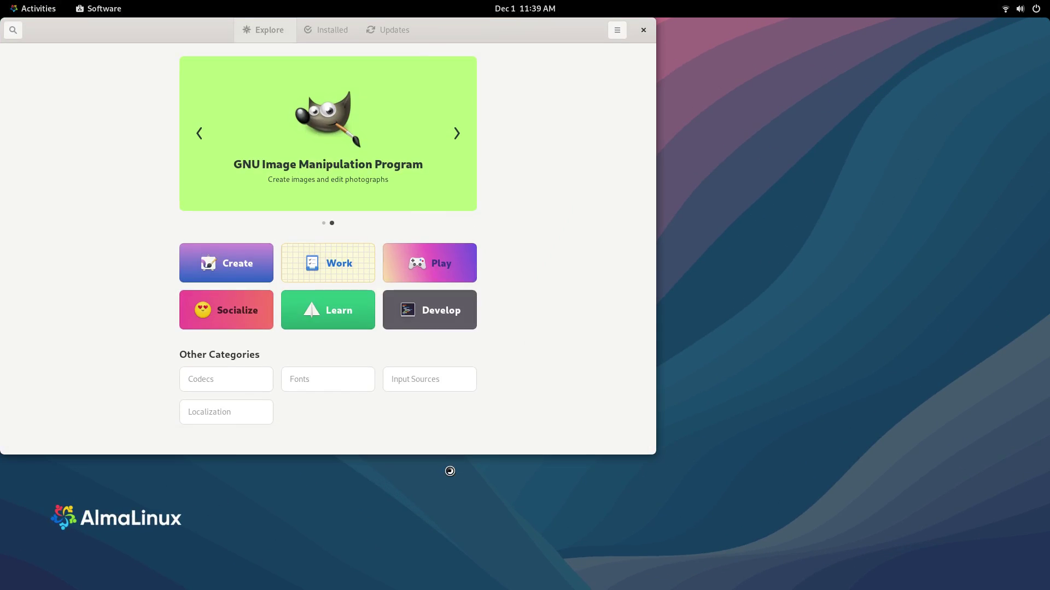
{"action": "key", "text": "super"}
{"action": "key", "text": "super+4"}
{"action": "key", "text": "super"}
{"action": "key", "text": "super+5"}
{"action": "key", "text": "super"}
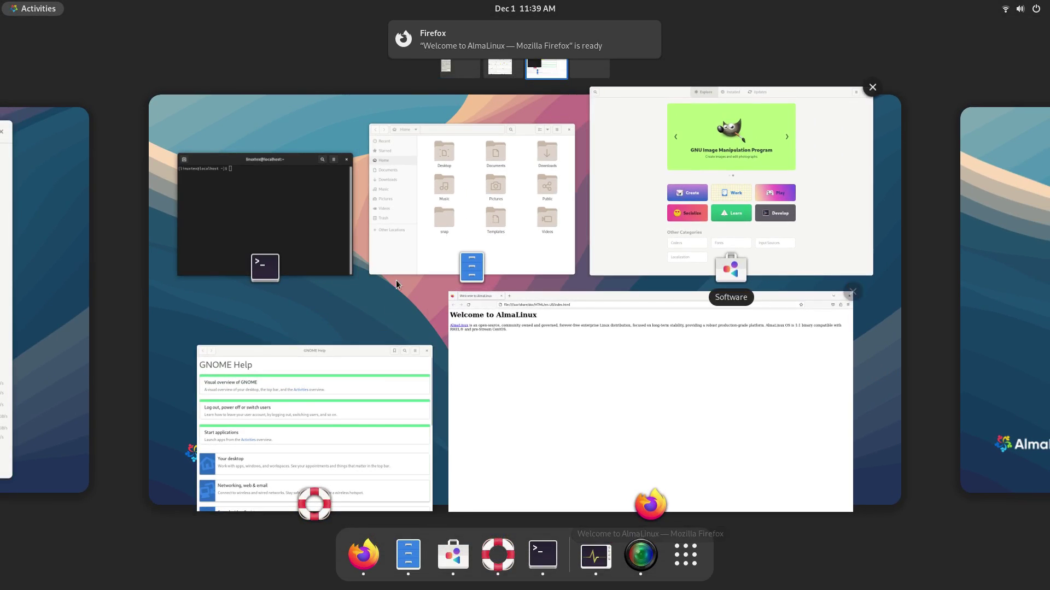
Step: From the app grid, launch Brasero, Evolution, HexChat, LibreOffice Calc and Videos
{"action": "left_click", "coordinate": [696, 558]}
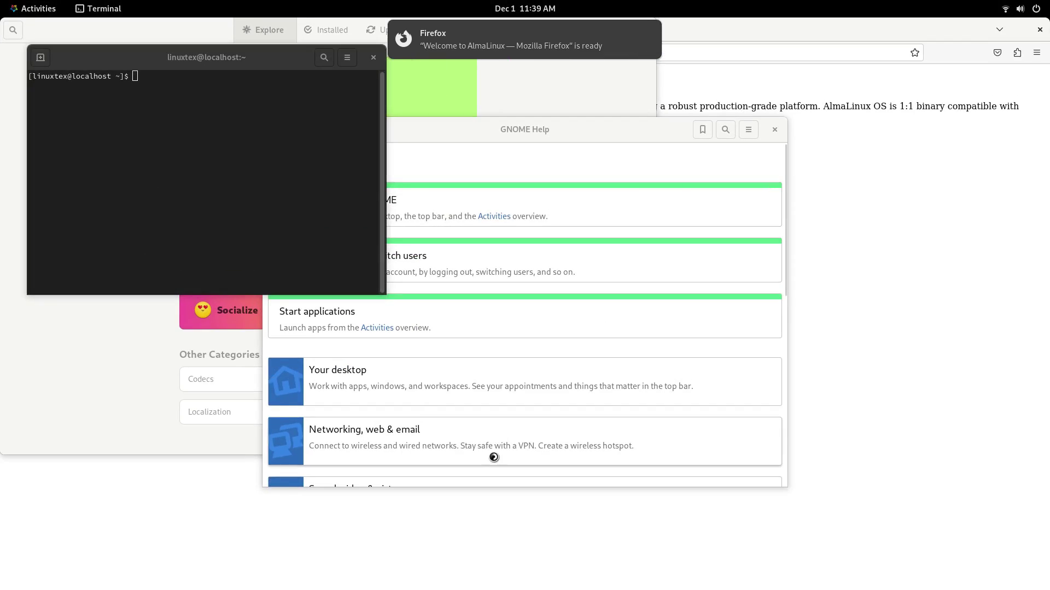
{"action": "key", "text": "super"}
{"action": "left_click", "coordinate": [700, 538]}
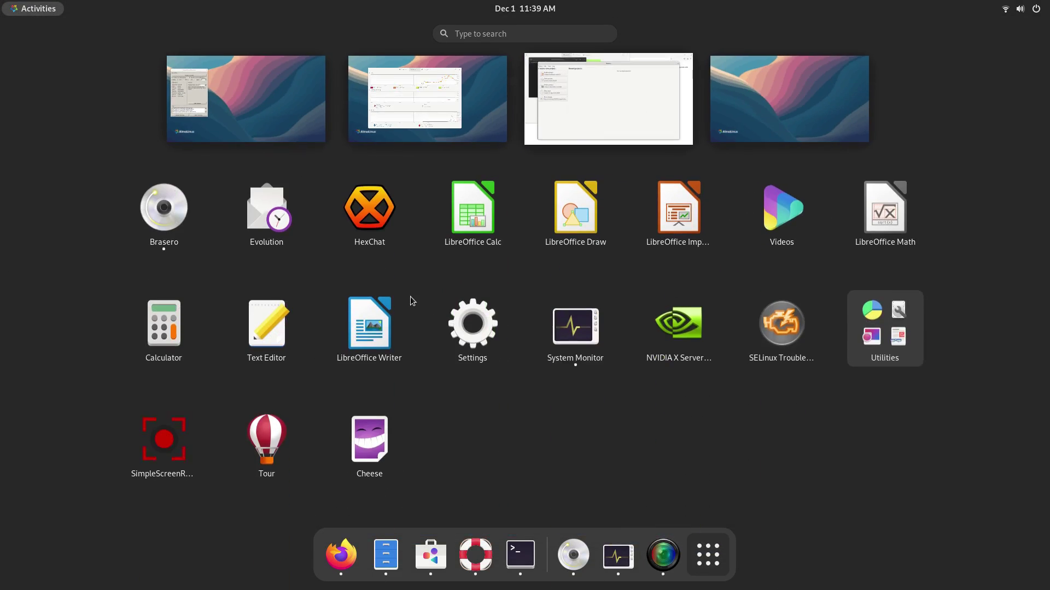
{"action": "left_click", "coordinate": [273, 210]}
{"action": "key", "text": "super+a"}
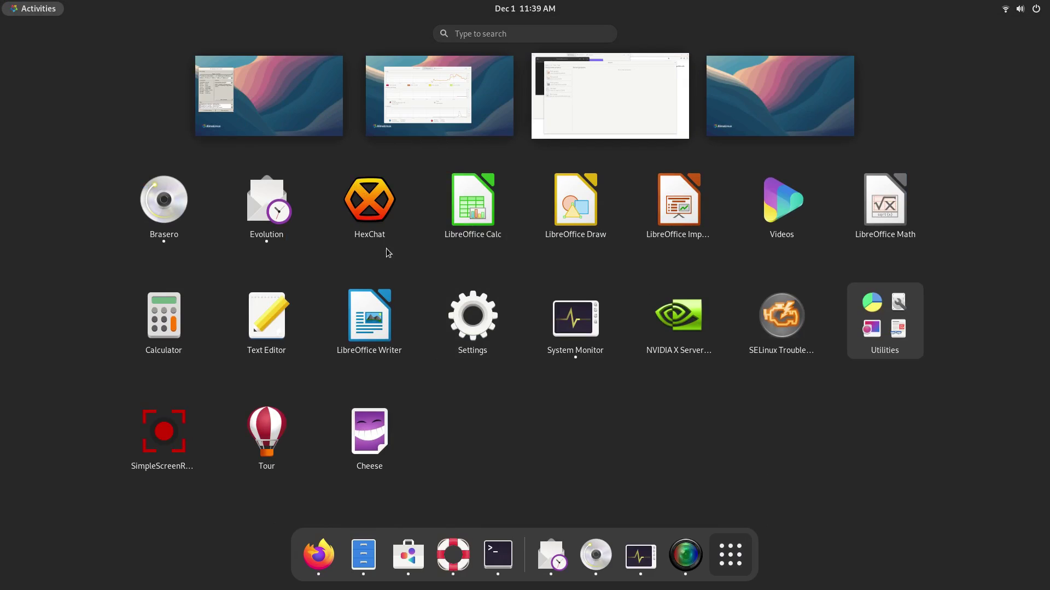
{"action": "key", "text": "super+a"}
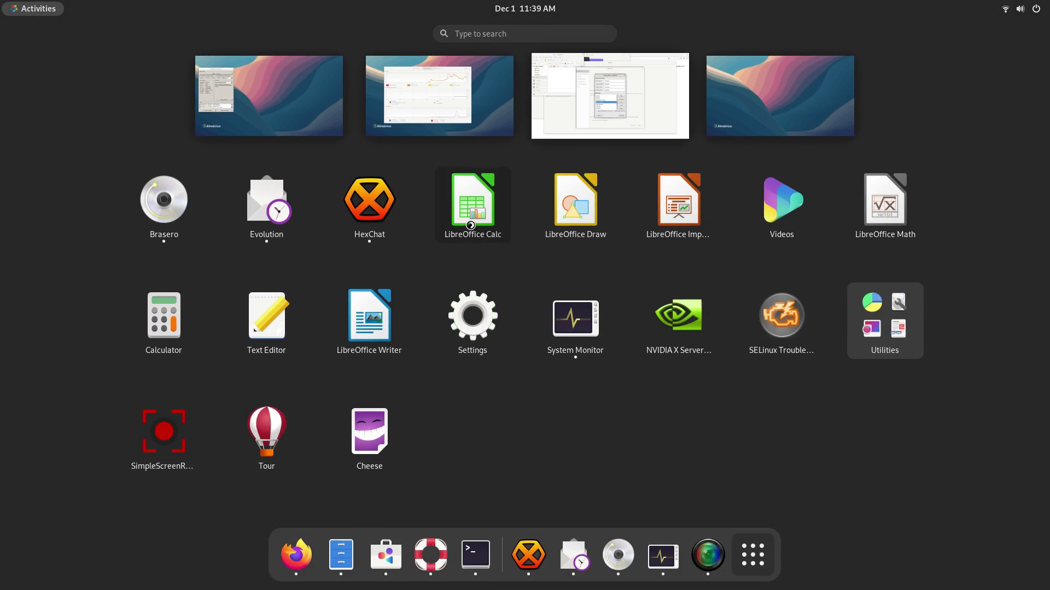
{"action": "left_click", "coordinate": [472, 202]}
{"action": "key", "text": "super+a"}
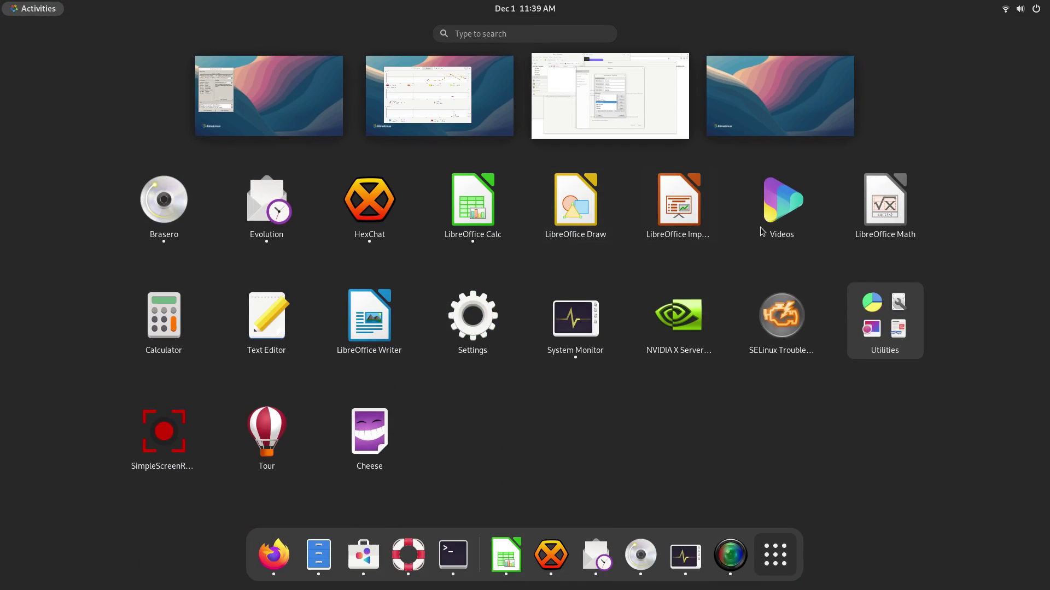
{"action": "left_click", "coordinate": [763, 231]}
Step: Launch Calculator, Settings and Disk Usage Analyzer from the Utilities folder
{"action": "key", "text": "super+a"}
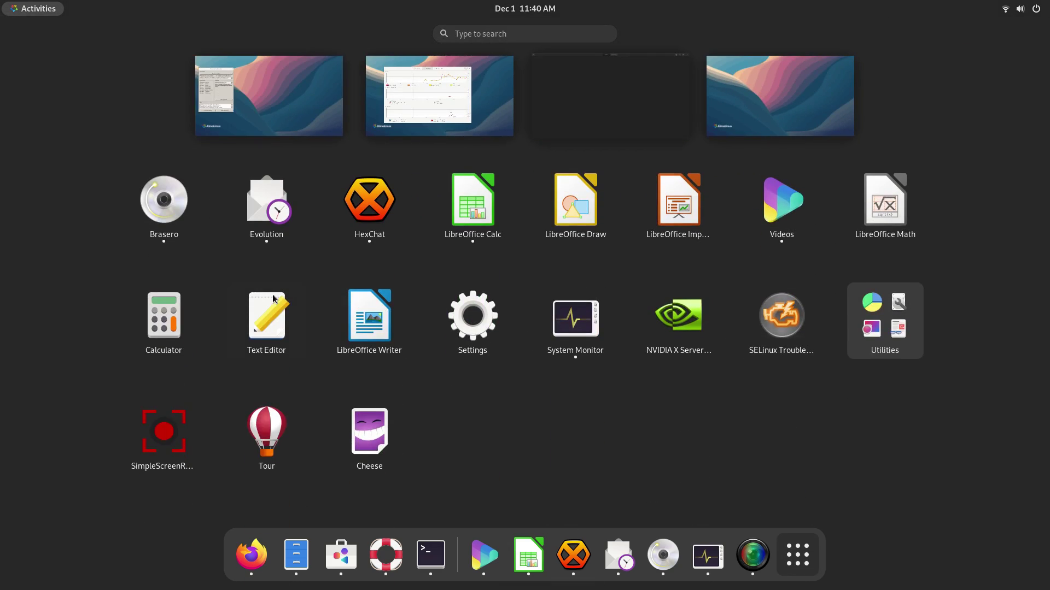
{"action": "left_click", "coordinate": [163, 315]}
{"action": "key", "text": "super+a"}
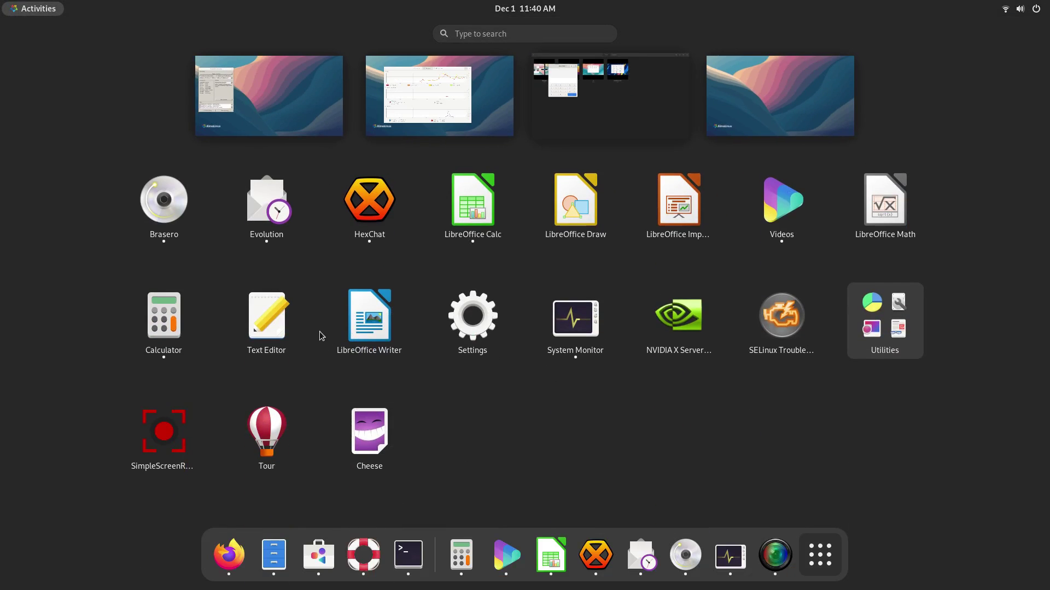
{"action": "key", "text": "super+a"}
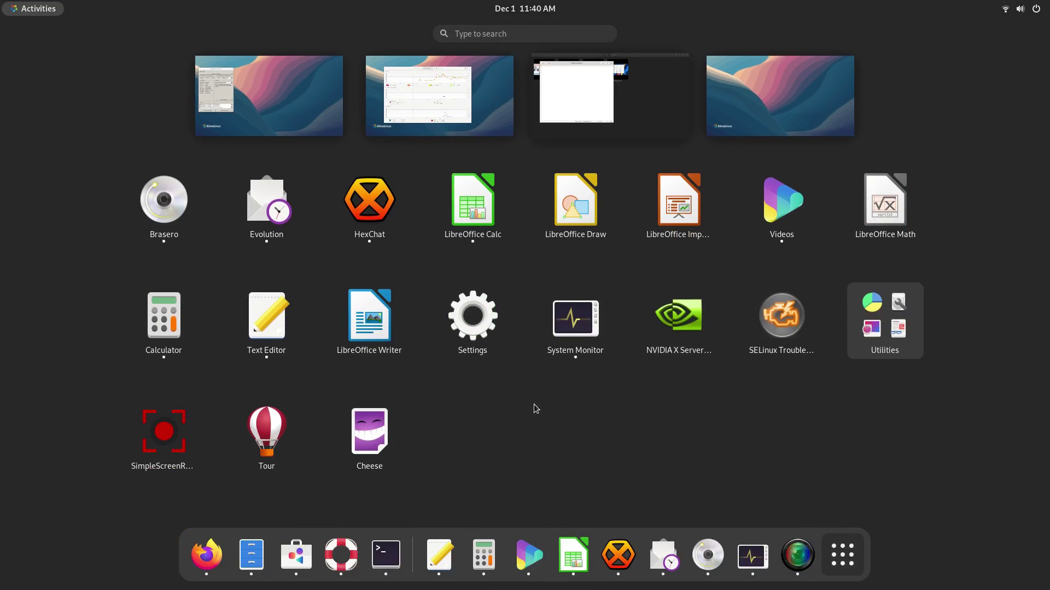
{"action": "left_click", "coordinate": [472, 323]}
{"action": "key", "text": "super+a"}
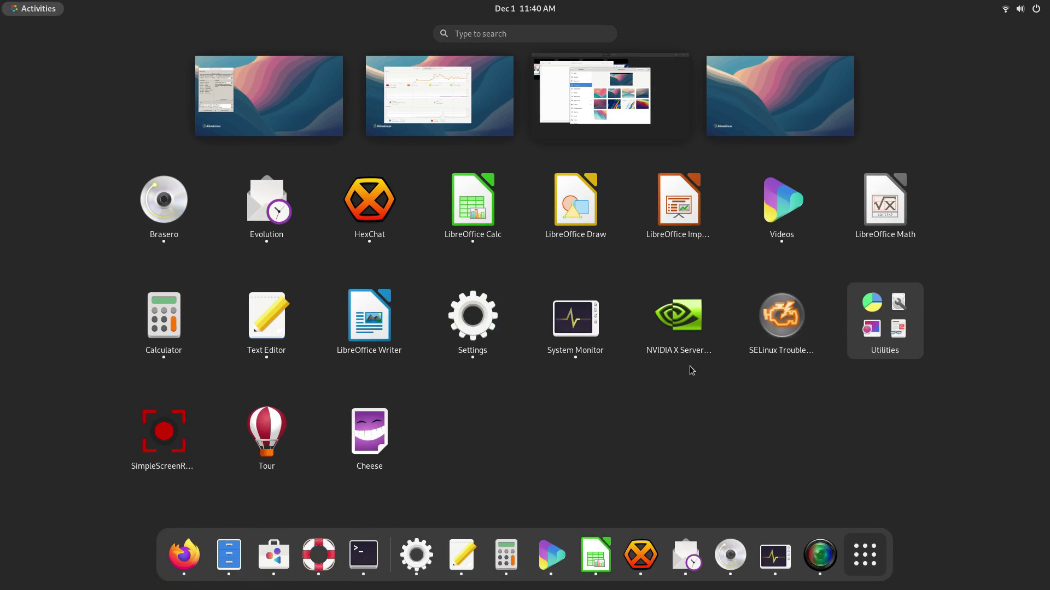
{"action": "left_click", "coordinate": [888, 345]}
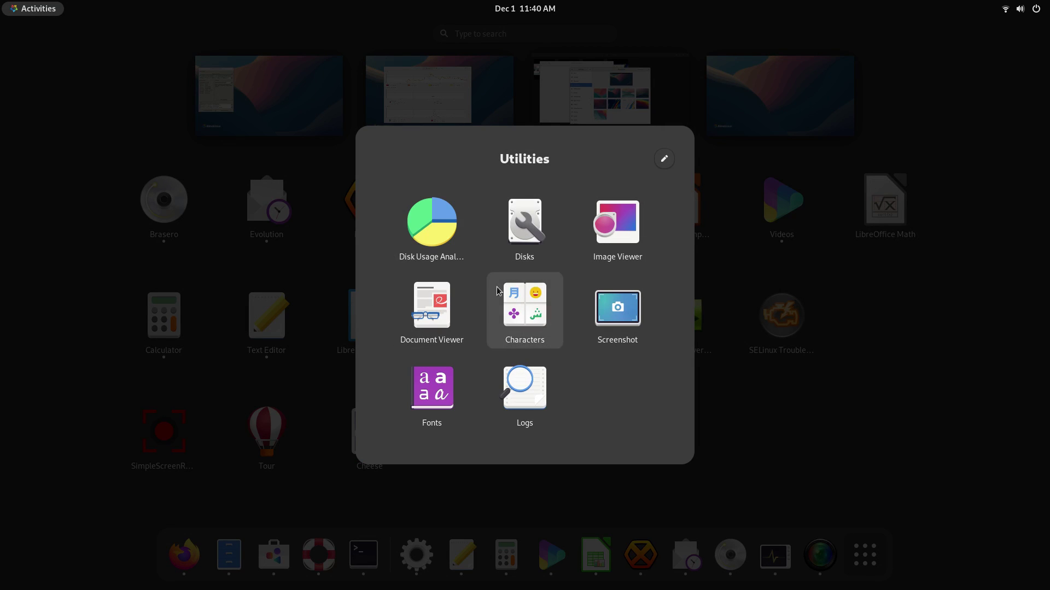
{"action": "left_click", "coordinate": [432, 224]}
Step: Visit the third workspace, then bring System Monitor to the front on its own workspace
{"action": "key", "text": "super+a"}
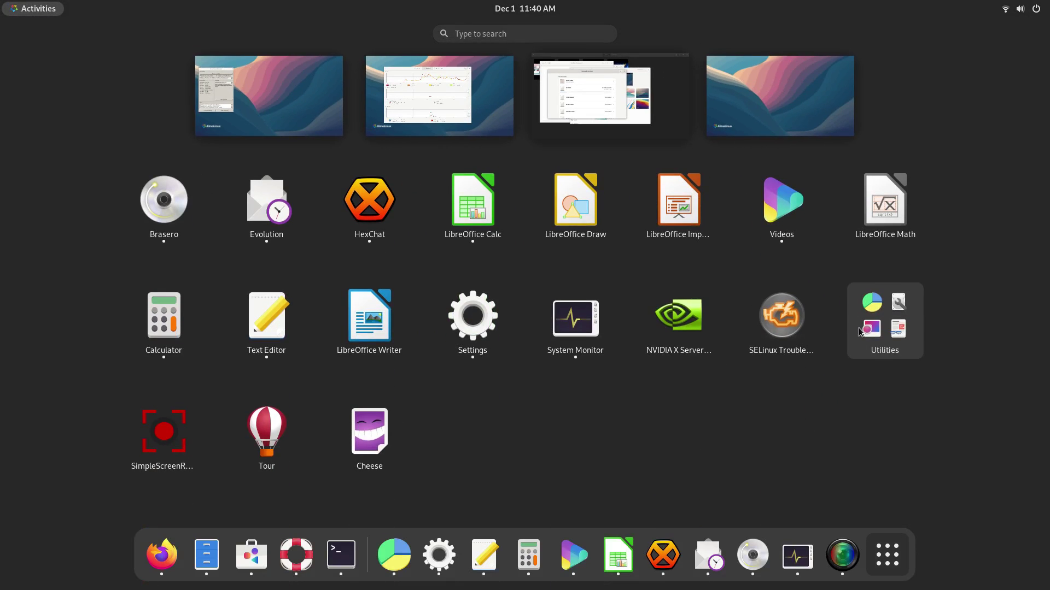
{"action": "left_click", "coordinate": [575, 115]}
{"action": "key", "text": "super"}
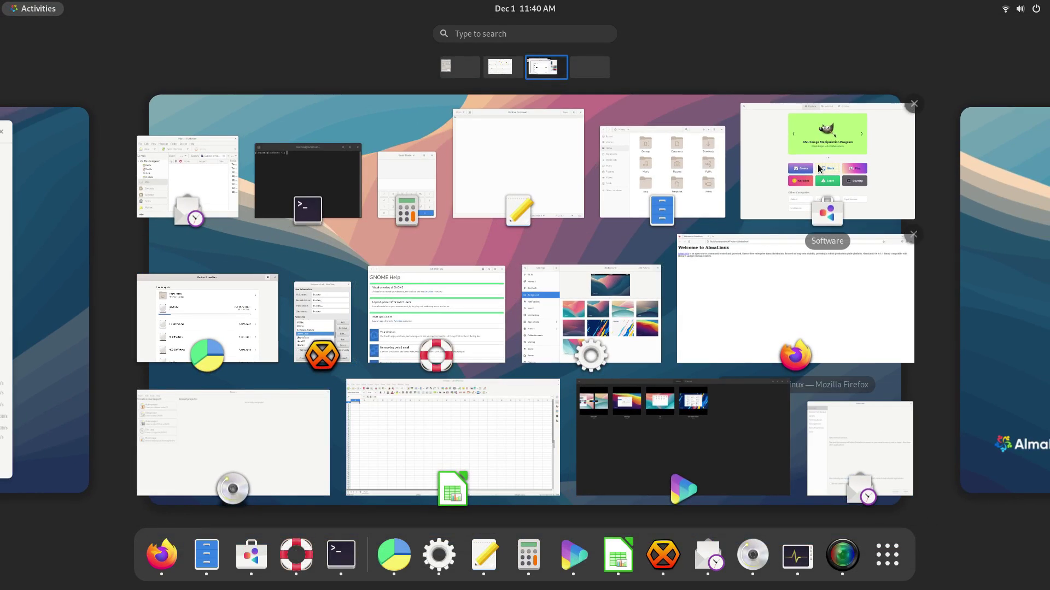
{"action": "left_click", "coordinate": [44, 301]}
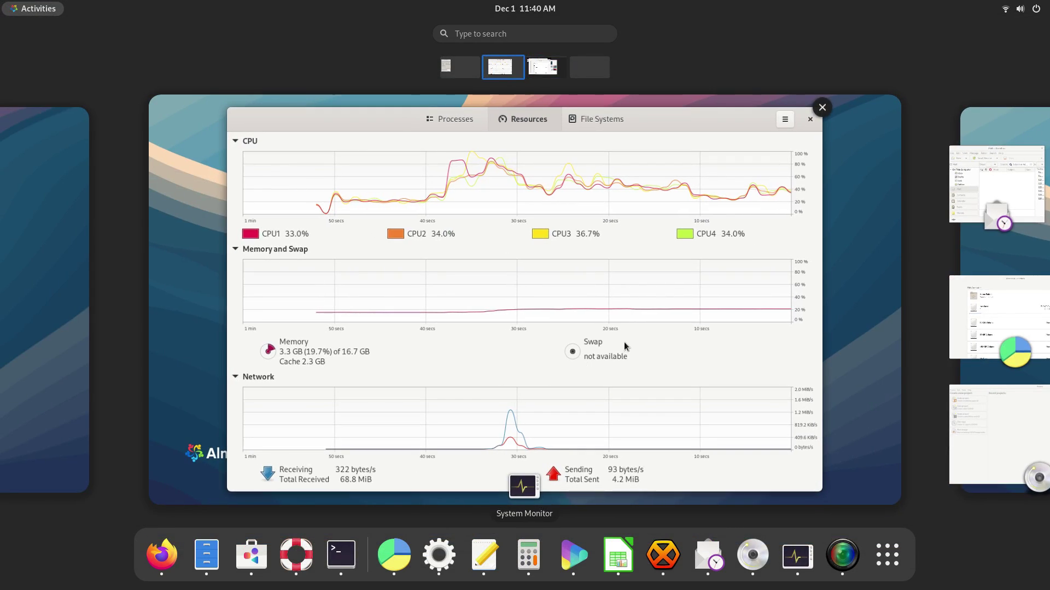
{"action": "left_click", "coordinate": [624, 342]}
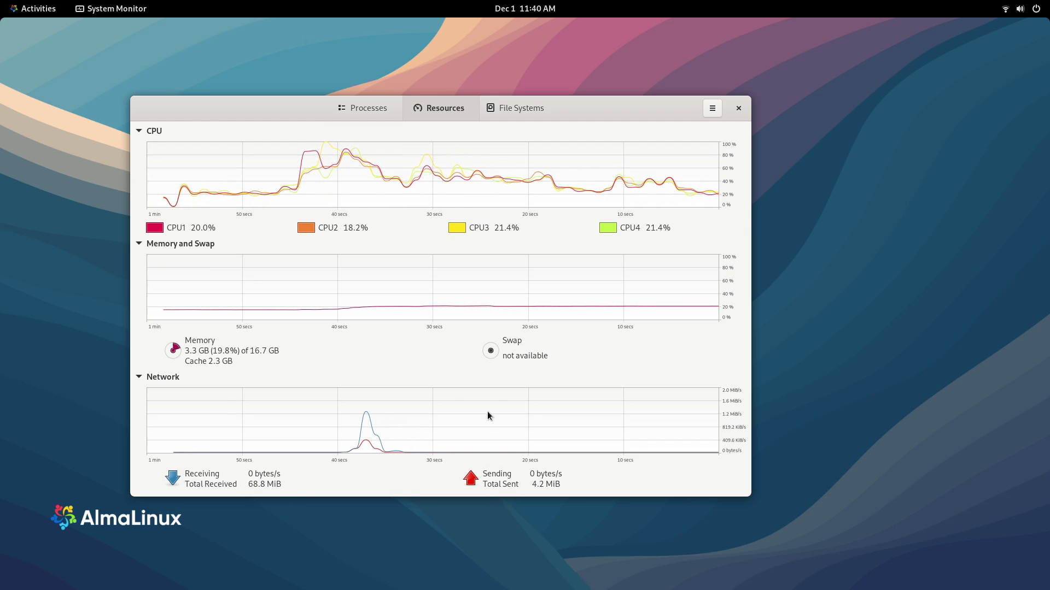
Step: Switch between Firefox, Settings and System Monitor, then show all third-workspace windows side by side
{"action": "key", "text": "super"}
{"action": "scroll", "coordinate": [543, 393], "scroll_direction": "down", "scroll_amount": 1}
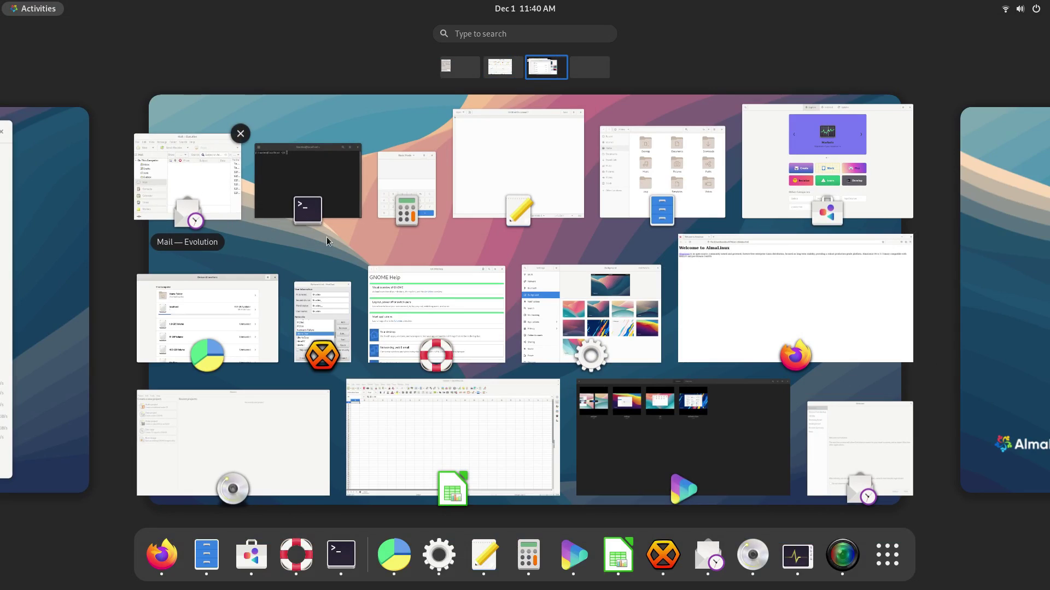
{"action": "left_click", "coordinate": [847, 338]}
{"action": "key", "text": "super"}
{"action": "left_click", "coordinate": [547, 339]}
{"action": "key", "text": "super"}
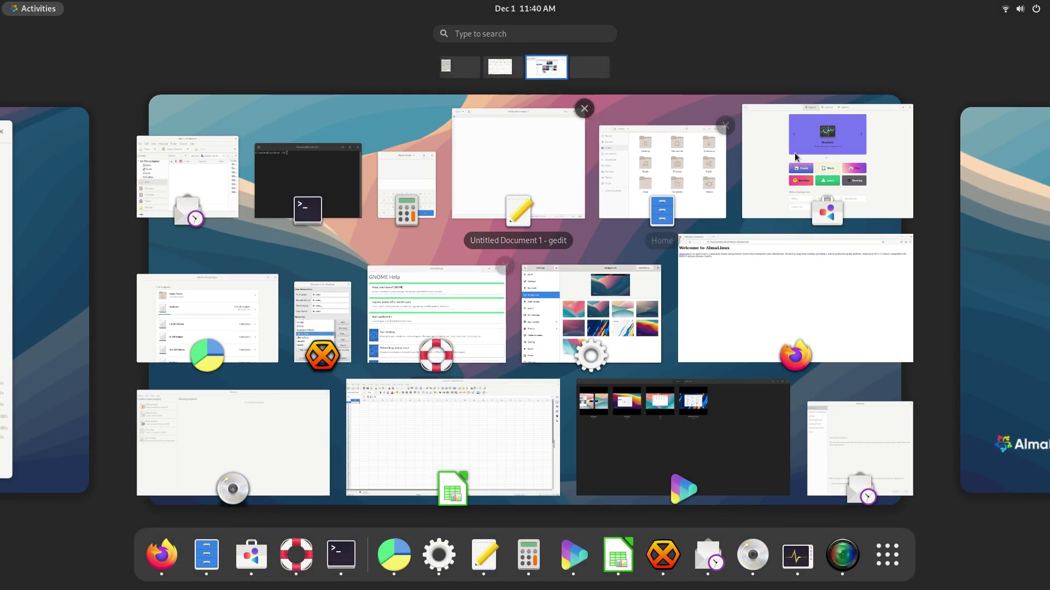
{"action": "scroll", "coordinate": [219, 309], "scroll_direction": "up", "scroll_amount": 1}
{"action": "left_click", "coordinate": [383, 337]}
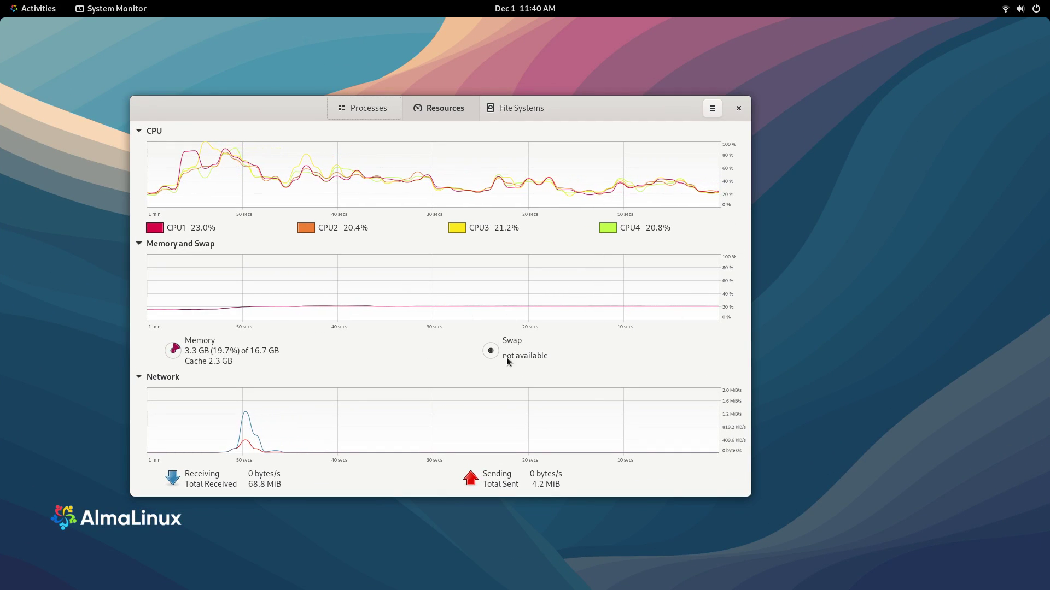
{"action": "key", "text": "super"}
{"action": "left_click", "coordinate": [962, 340]}
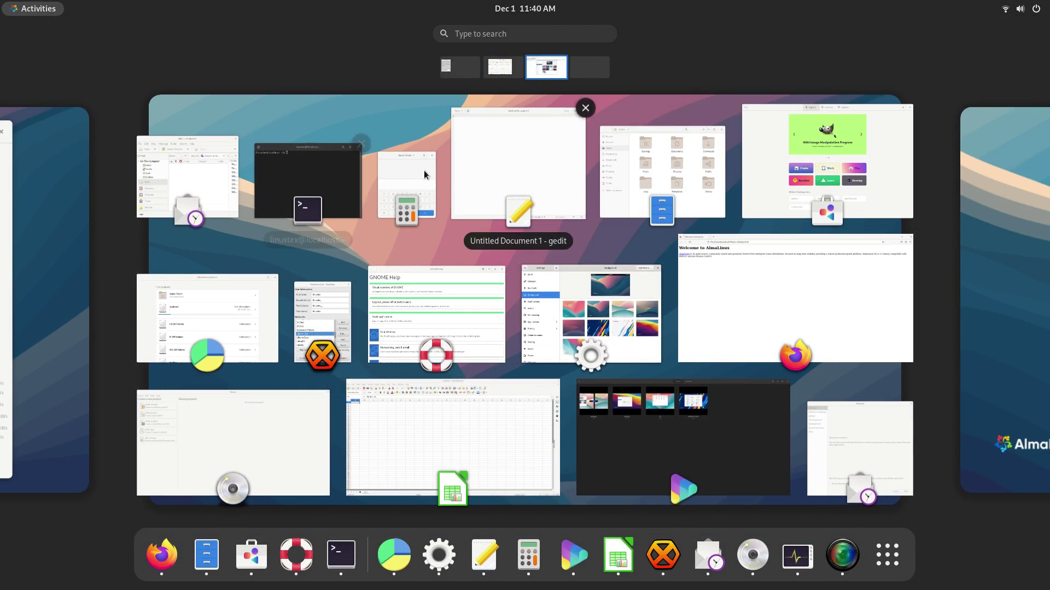
Step: Close the Evolution, Terminal, Calculator, Text Editor, Files, Software, Firefox and Settings windows
{"action": "left_click", "coordinate": [240, 133]}
{"action": "left_click", "coordinate": [362, 141]}
{"action": "left_click", "coordinate": [438, 149]}
{"action": "left_click", "coordinate": [585, 108]}
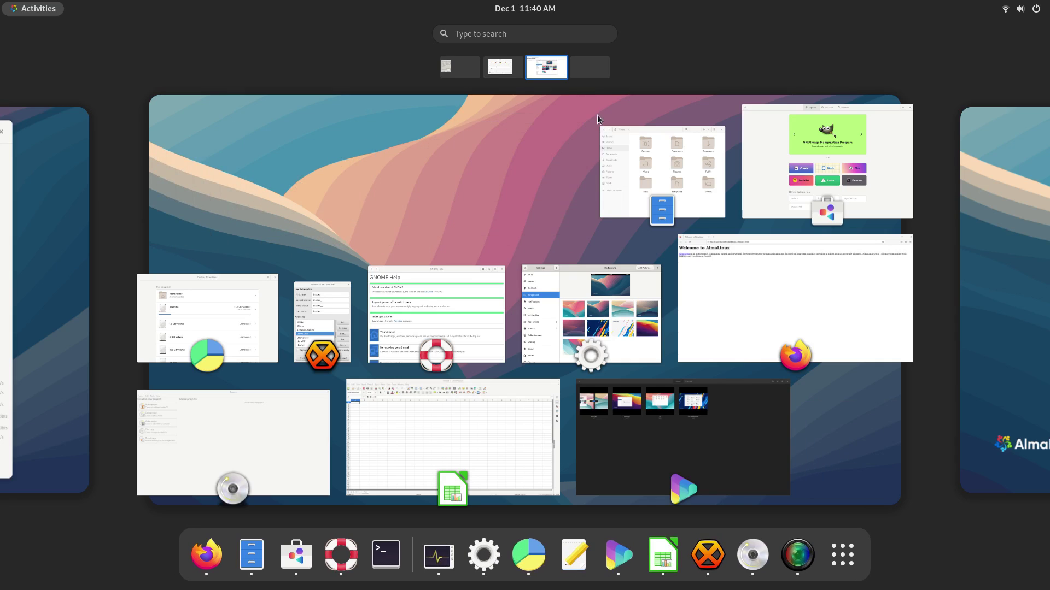
{"action": "left_click", "coordinate": [724, 122]}
{"action": "left_click", "coordinate": [915, 103]}
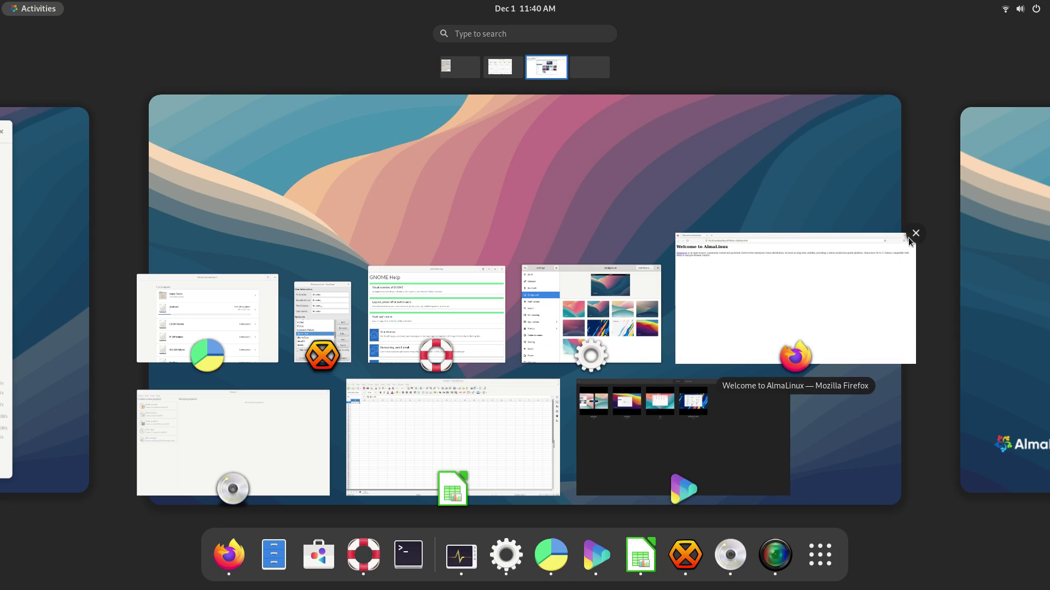
{"action": "left_click", "coordinate": [914, 234]}
{"action": "left_click", "coordinate": [662, 264]}
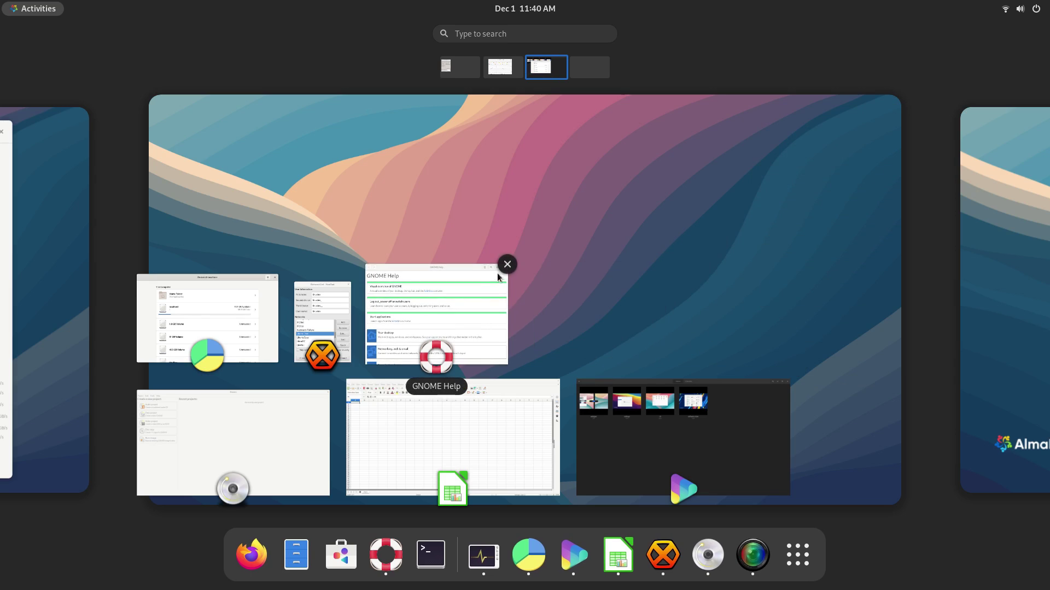
Step: Close Help, HexChat, Disk Usage Analyzer, Brasero, LibreOffice Calc and Videos, then bring System Monitor forward
{"action": "left_click", "coordinate": [505, 264]}
{"action": "left_click", "coordinate": [352, 281]}
{"action": "left_click", "coordinate": [278, 272]}
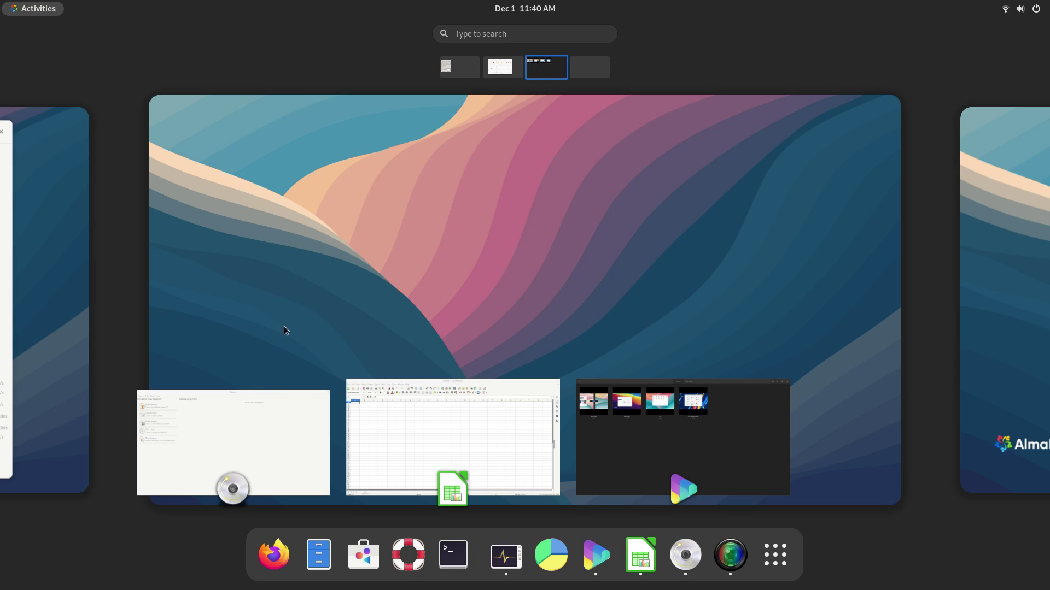
{"action": "left_click", "coordinate": [331, 390]}
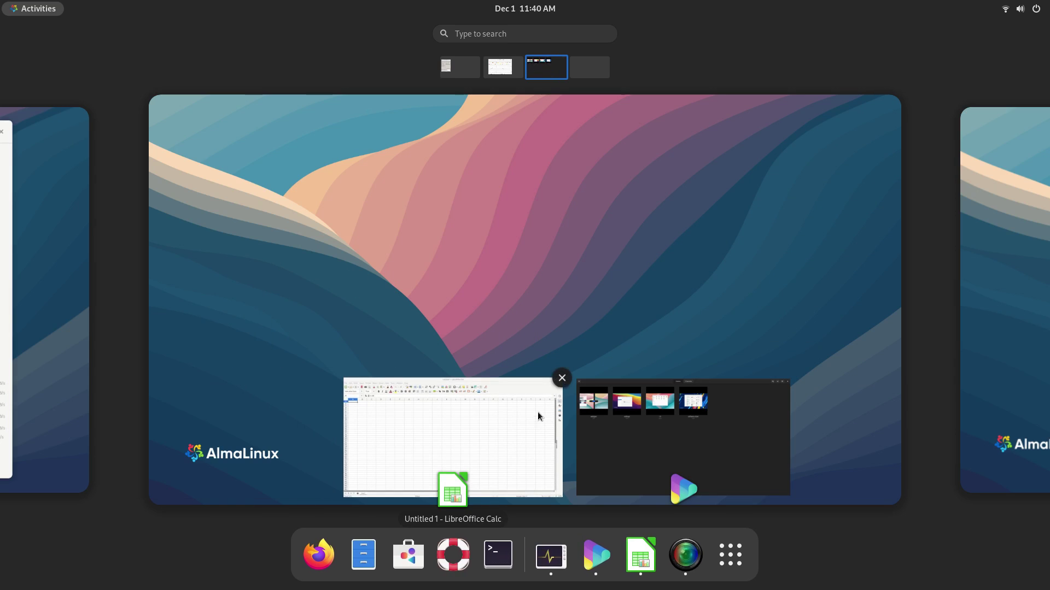
{"action": "left_click", "coordinate": [561, 379]}
{"action": "left_click", "coordinate": [792, 378]}
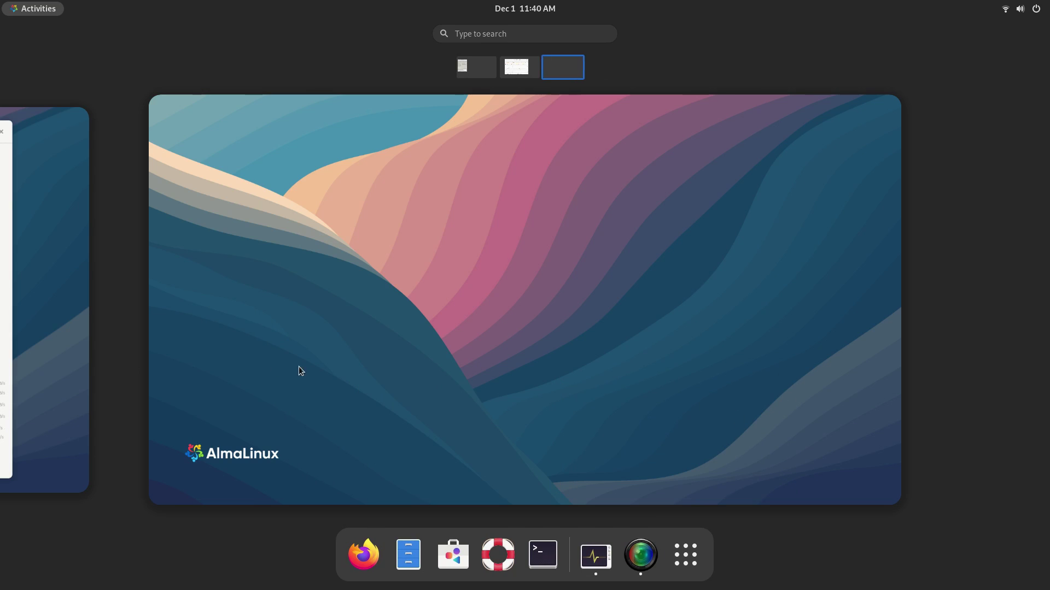
{"action": "left_click", "coordinate": [87, 354]}
{"action": "left_click", "coordinate": [485, 354]}
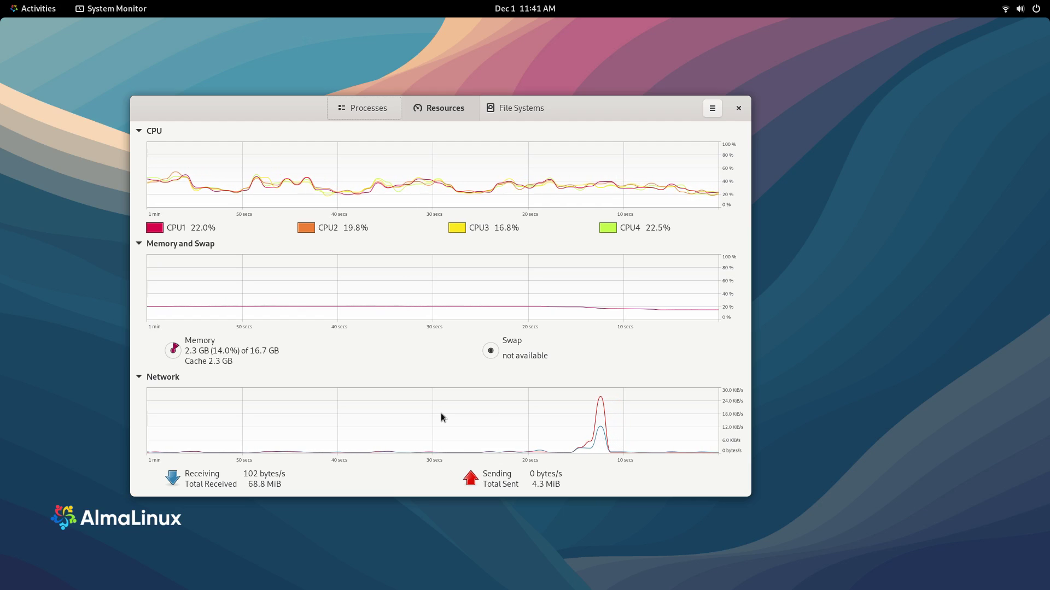
Step: Move the System Monitor window down and right, check Processes, then return to Resources
{"action": "left_click_drag", "start_coordinate": [287, 112], "coordinate": [378, 135]}
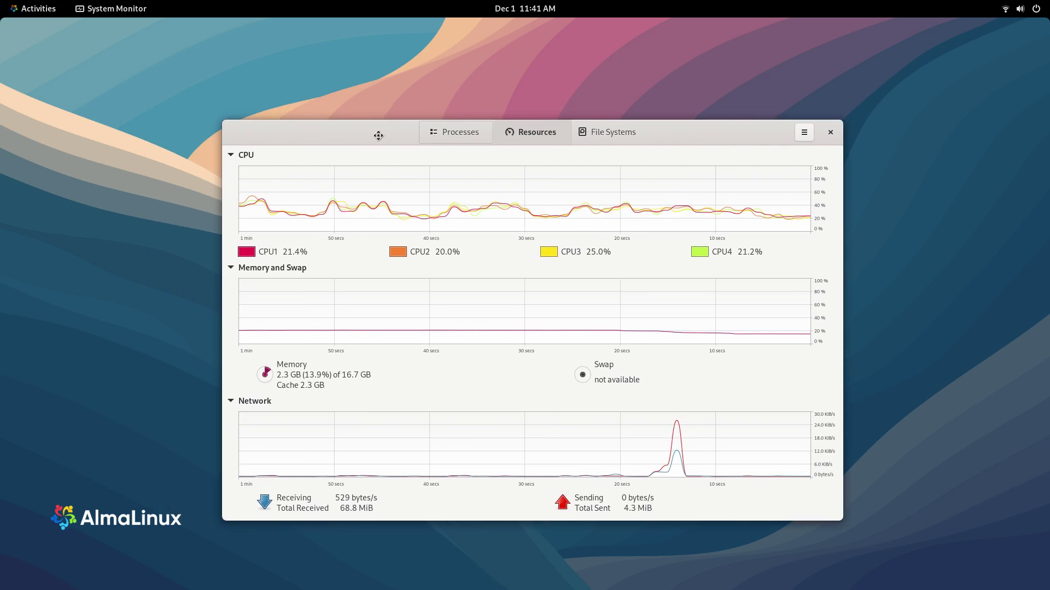
{"action": "left_click", "coordinate": [457, 132]}
{"action": "left_click", "coordinate": [551, 129]}
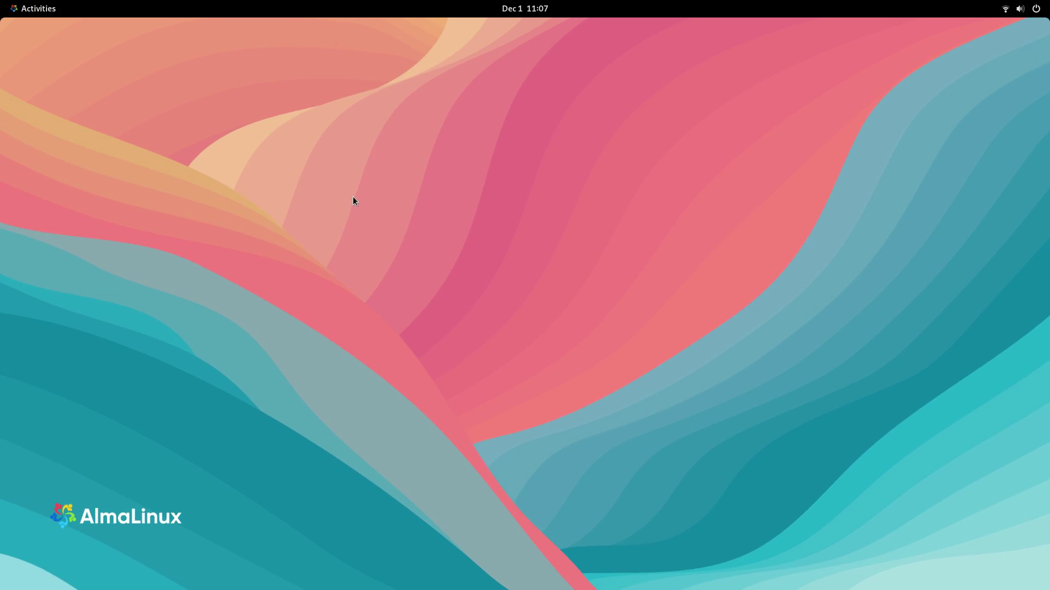
Step: Open Change Background from the desktop menu, apply the second wallpaper and preview it
{"action": "right_click", "coordinate": [352, 196]}
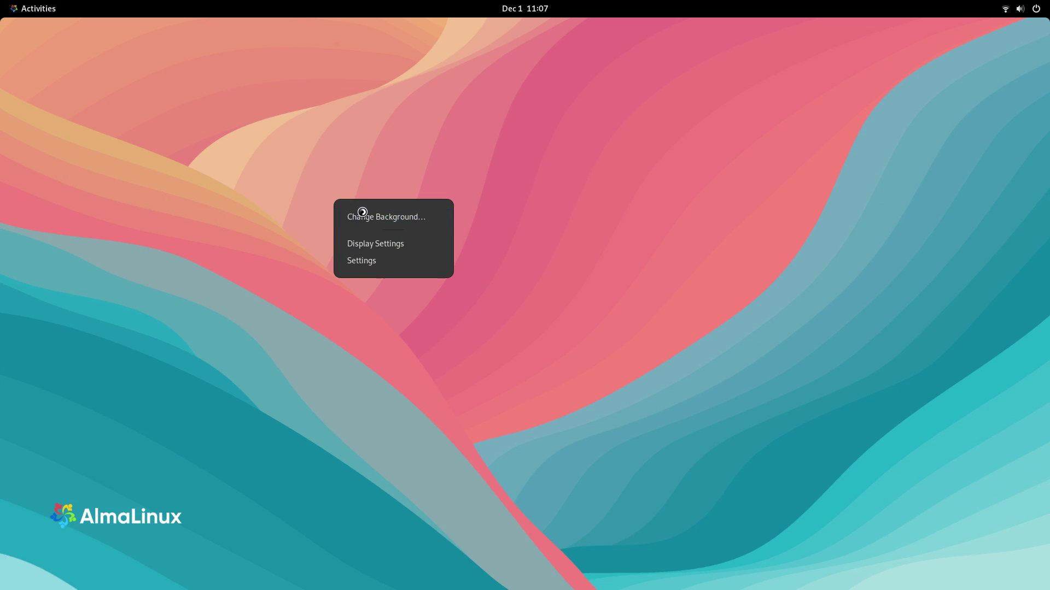
{"action": "left_click", "coordinate": [362, 213]}
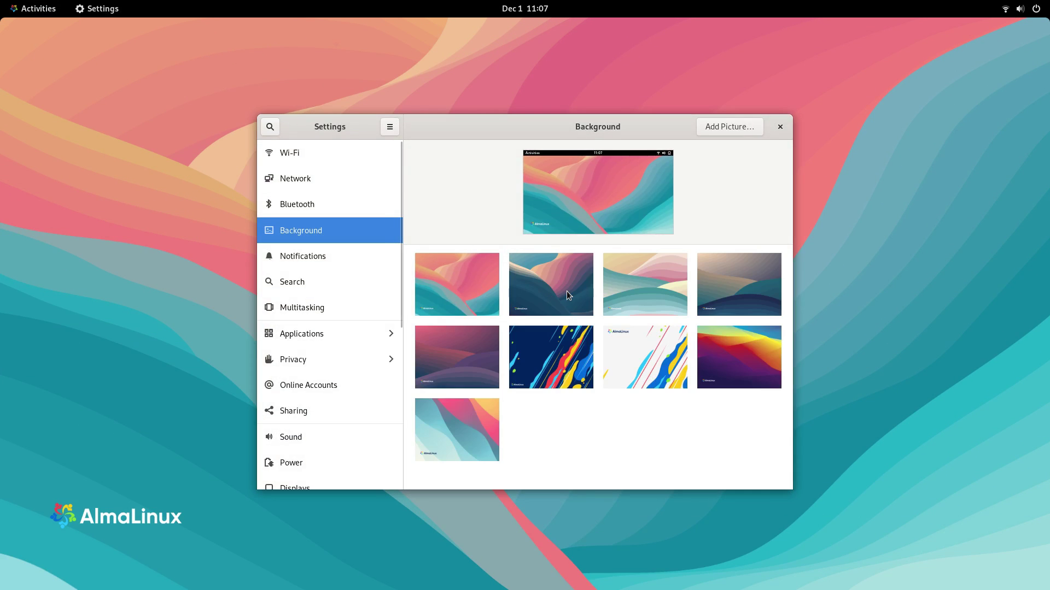
{"action": "left_click", "coordinate": [566, 295]}
{"action": "key", "text": "ctrl+alt+Right"}
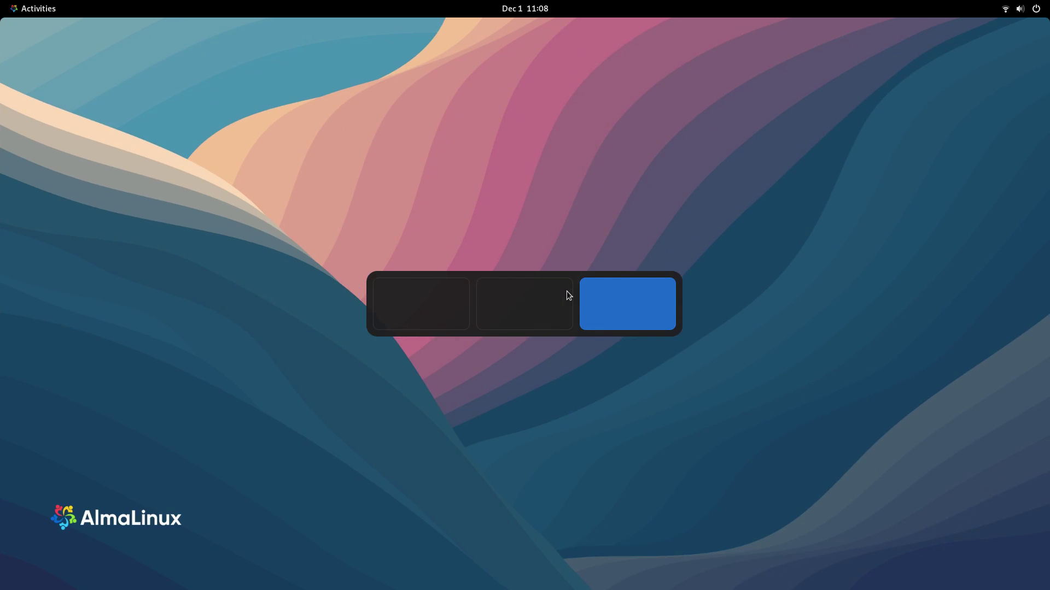
{"action": "key", "text": "super"}
{"action": "key", "text": "super"}
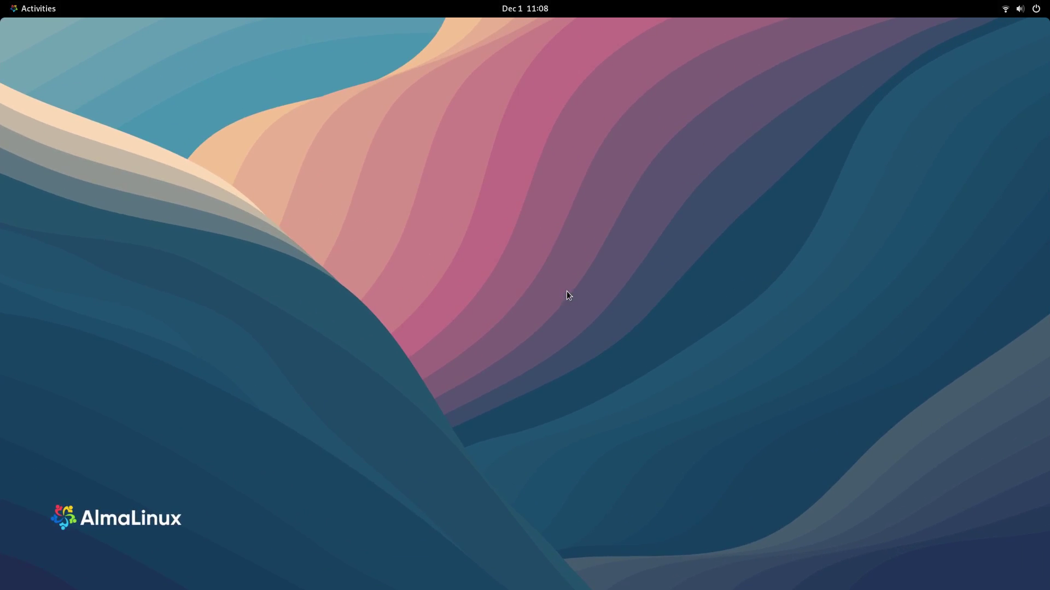
{"action": "key", "text": "ctrl+alt+Left"}
Step: Try the third wallpaper on the empty workspace, then settle on the fourth, beige-and-teal wave wallpaper
{"action": "left_click", "coordinate": [629, 289]}
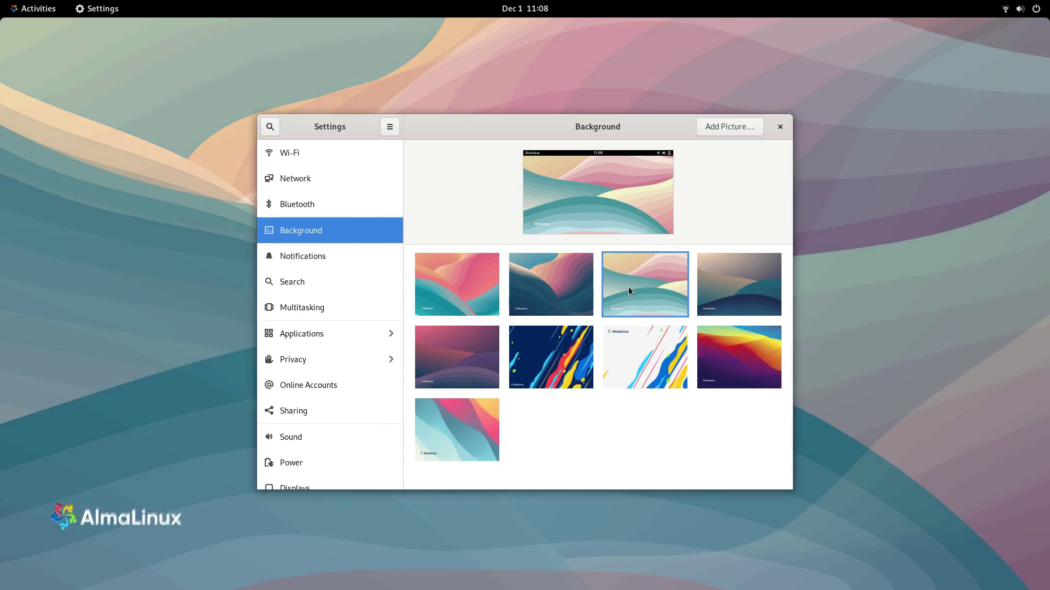
{"action": "key", "text": "ctrl+alt+Right"}
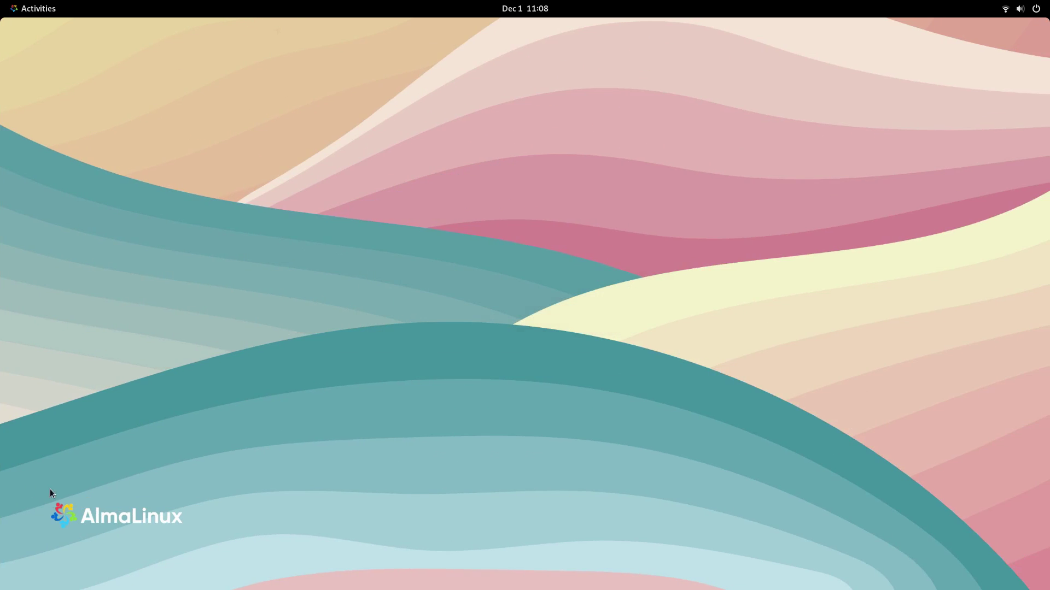
{"action": "left_click", "coordinate": [1036, 9]}
{"action": "left_click", "coordinate": [569, 22]}
{"action": "left_click", "coordinate": [525, 9]}
{"action": "left_click", "coordinate": [173, 5]}
{"action": "left_click", "coordinate": [37, 8]}
{"action": "left_click", "coordinate": [350, 243]}
{"action": "key", "text": "ctrl+alt+Left"}
{"action": "left_click", "coordinate": [737, 287]}
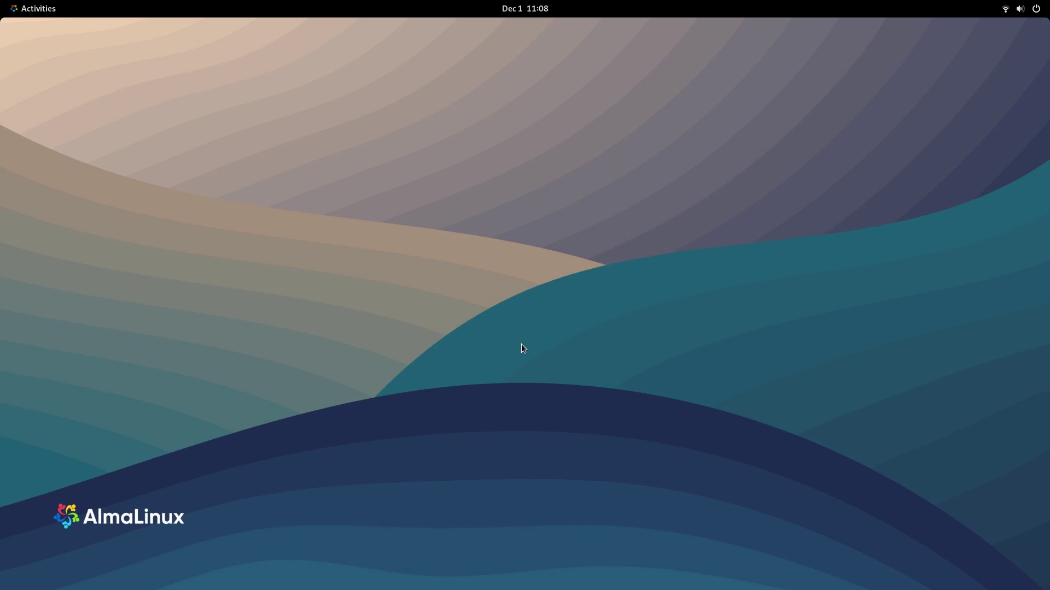
Step: Return to the Settings Background page, apply the pink-purple wallpaper and preview it
{"action": "key", "text": "super"}
{"action": "left_click", "coordinate": [685, 555]}
{"action": "left_click", "coordinate": [581, 134]}
{"action": "left_click", "coordinate": [586, 246]}
{"action": "left_click", "coordinate": [475, 373]}
{"action": "key", "text": "ctrl+alt+Right"}
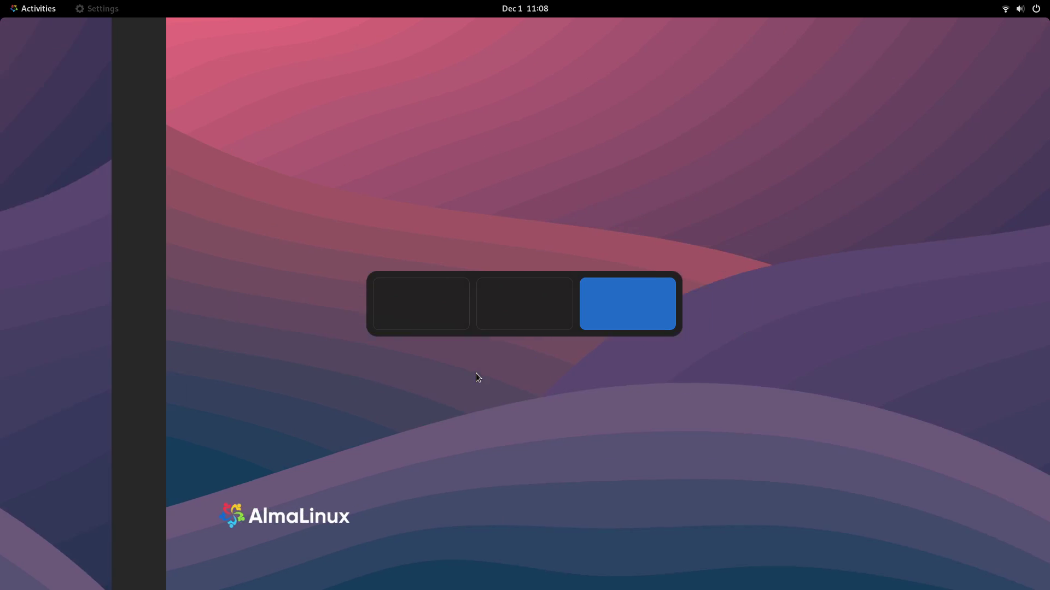
{"action": "key", "text": "super"}
{"action": "key", "text": "super"}
{"action": "key", "text": "super"}
{"action": "key", "text": "super"}
{"action": "key", "text": "ctrl+alt+Left"}
Step: Try the blue-streak wallpaper, then apply the light AlmaLinux wallpaper and preview it
{"action": "left_click", "coordinate": [557, 356]}
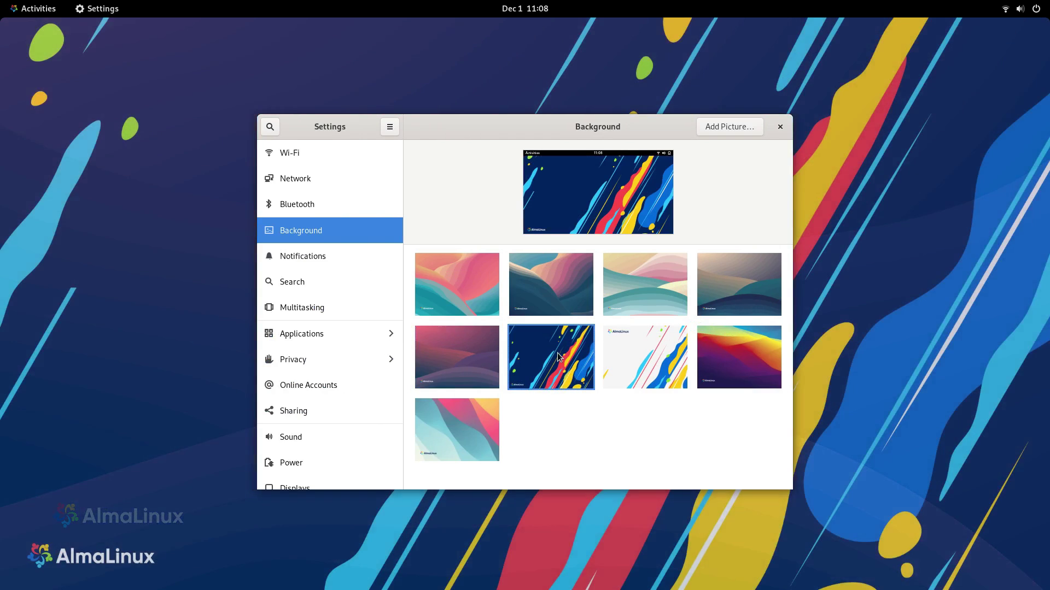
{"action": "key", "text": "ctrl+alt+Right"}
{"action": "left_click", "coordinate": [1020, 8]}
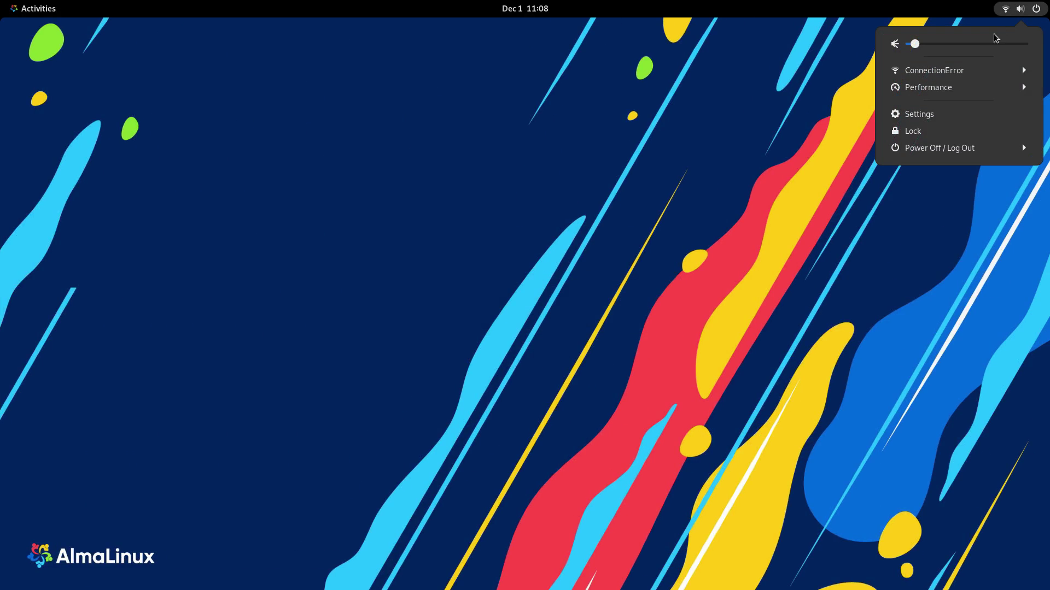
{"action": "left_click", "coordinate": [947, 88]}
{"action": "left_click", "coordinate": [948, 89]}
{"action": "key", "text": "Escape"}
{"action": "left_click", "coordinate": [520, 10]}
{"action": "key", "text": "Escape"}
{"action": "key", "text": "ctrl+alt+Left"}
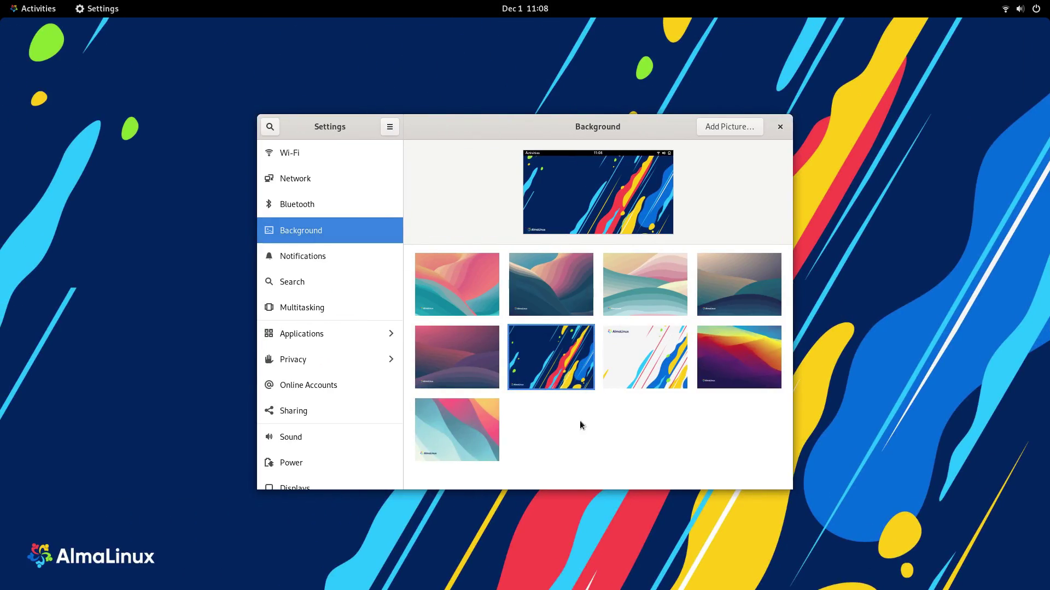
{"action": "left_click", "coordinate": [657, 376]}
{"action": "key", "text": "ctrl+alt+Right"}
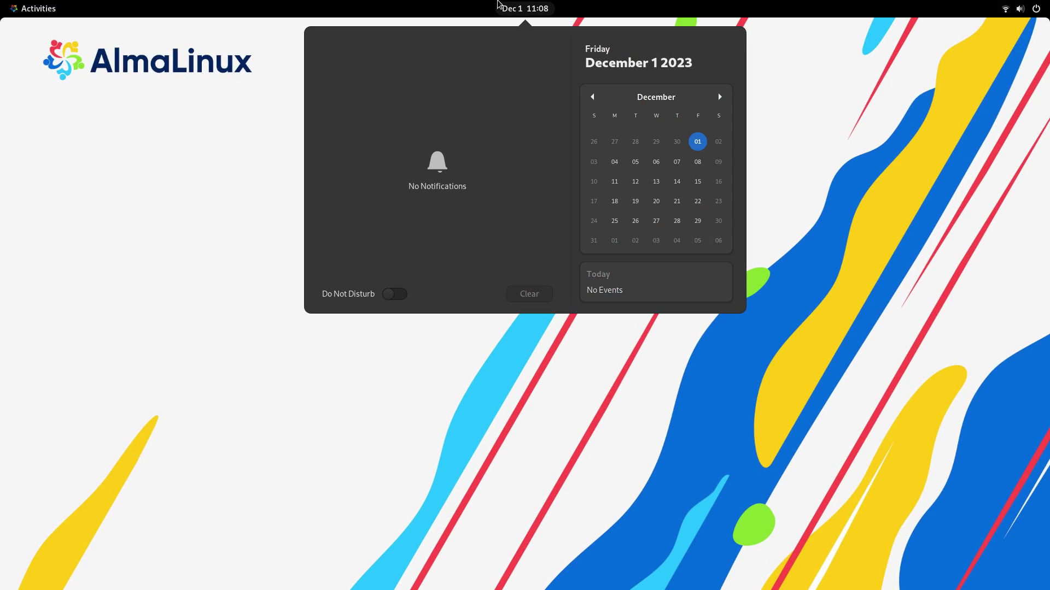
Step: Return to the Settings Background page, apply the red and purple wallpaper and preview it
{"action": "left_click", "coordinate": [1036, 9]}
{"action": "left_click", "coordinate": [1037, 10]}
{"action": "key", "text": "super"}
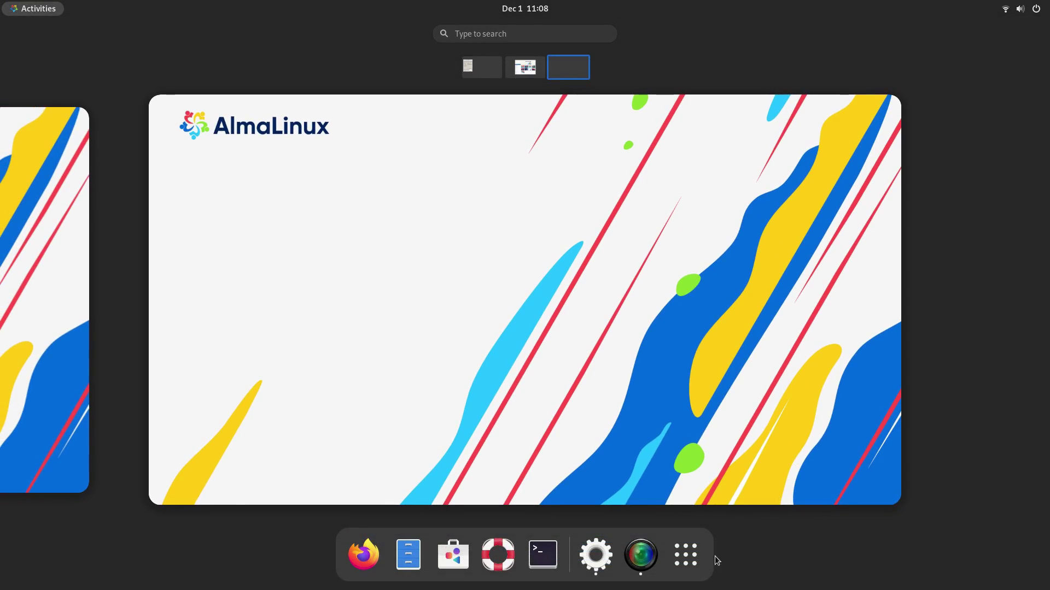
{"action": "left_click", "coordinate": [686, 555]}
{"action": "left_click", "coordinate": [674, 98]}
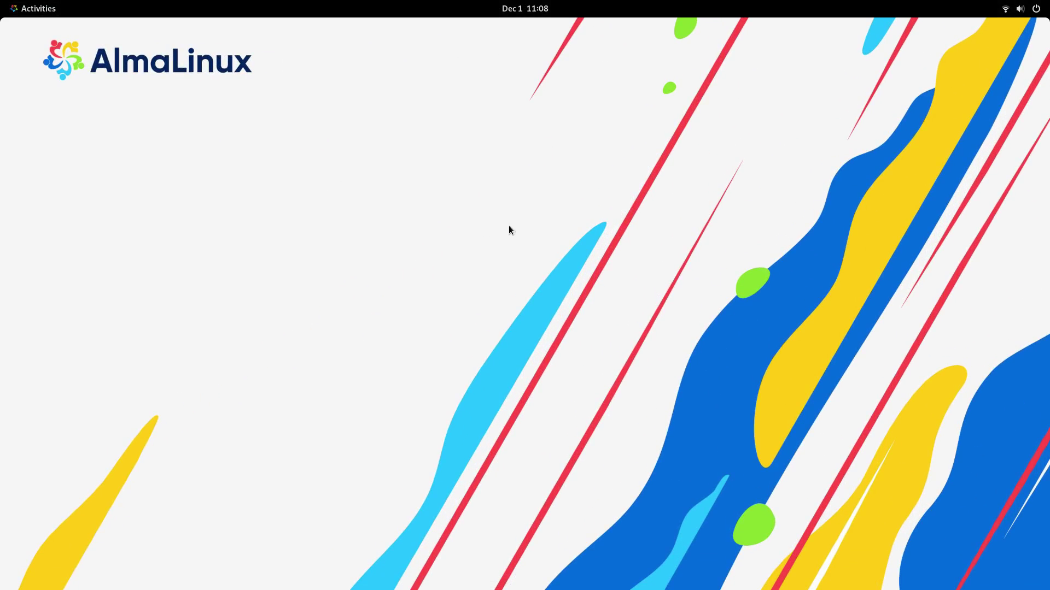
{"action": "key", "text": "super"}
{"action": "left_click", "coordinate": [31, 324]}
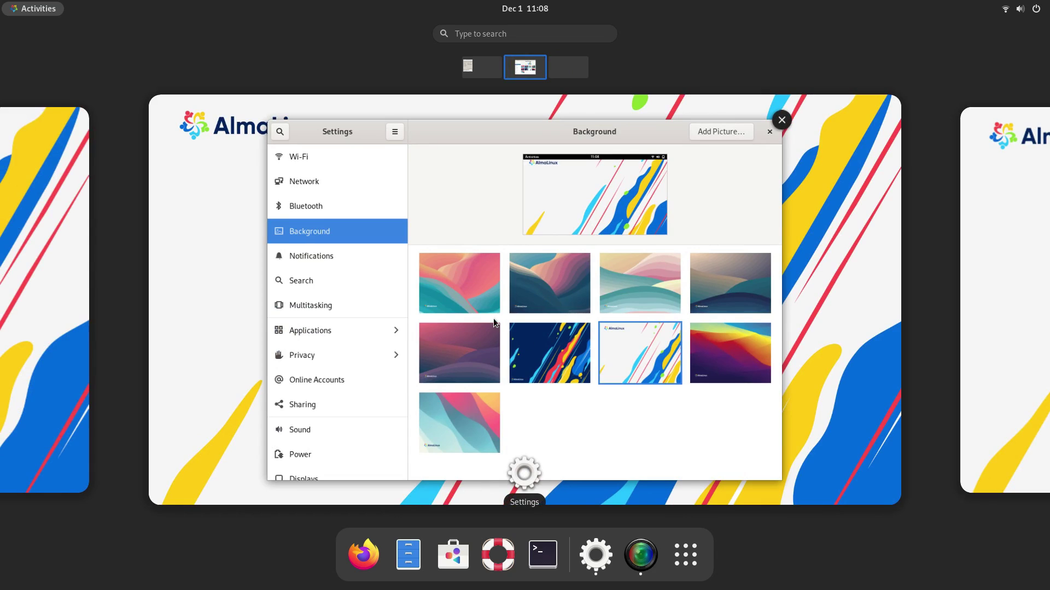
{"action": "left_click", "coordinate": [737, 373]}
{"action": "left_click", "coordinate": [737, 372]}
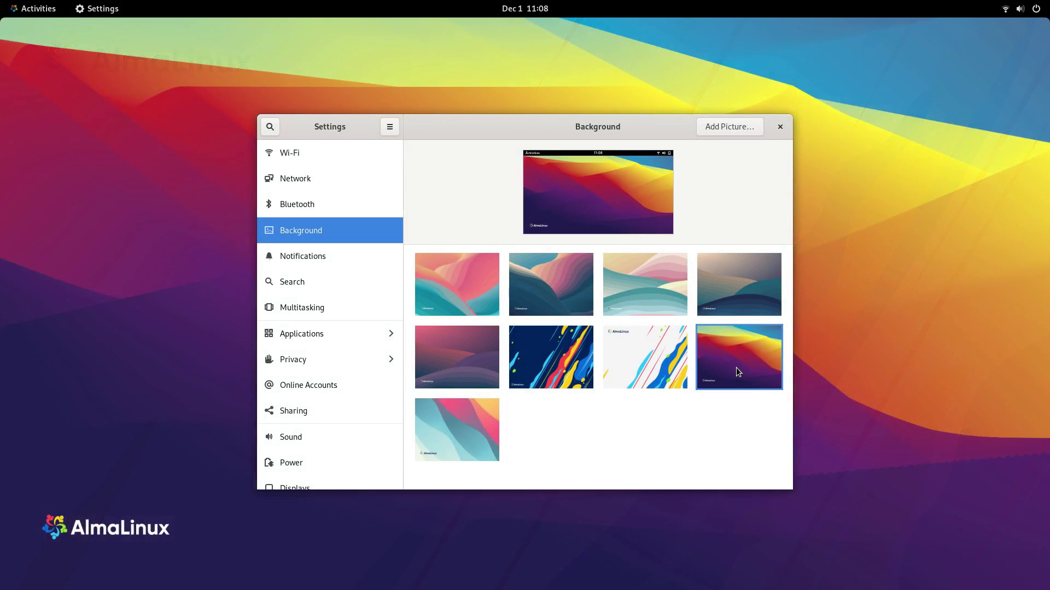
{"action": "key", "text": "super+Page_Down"}
Step: Try the last wallpaper, settle on the first, close Settings and open the system menu
{"action": "key", "text": "super"}
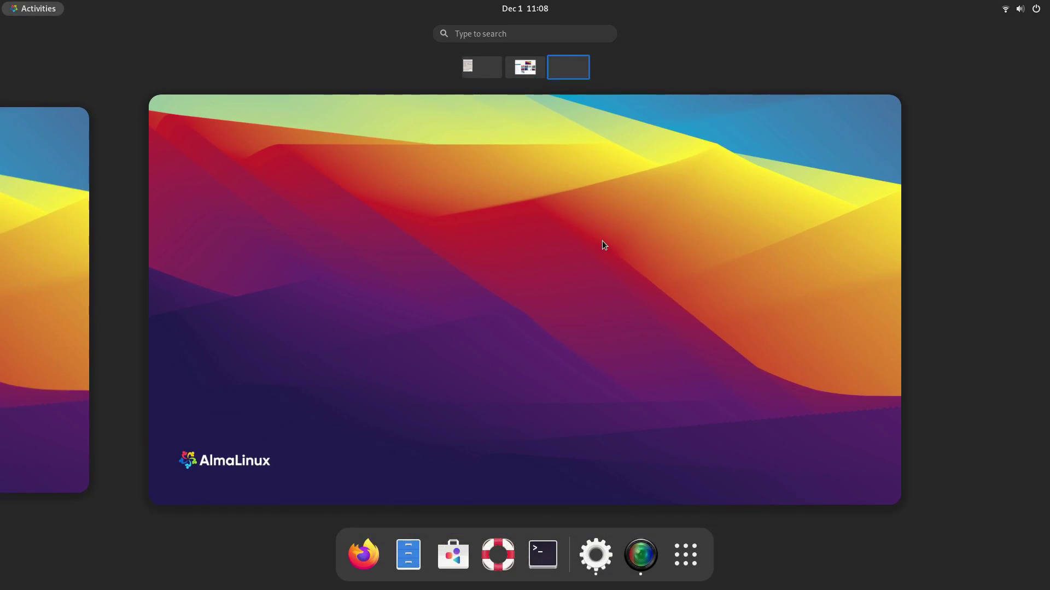
{"action": "left_click", "coordinate": [96, 336]}
{"action": "left_click", "coordinate": [533, 415]}
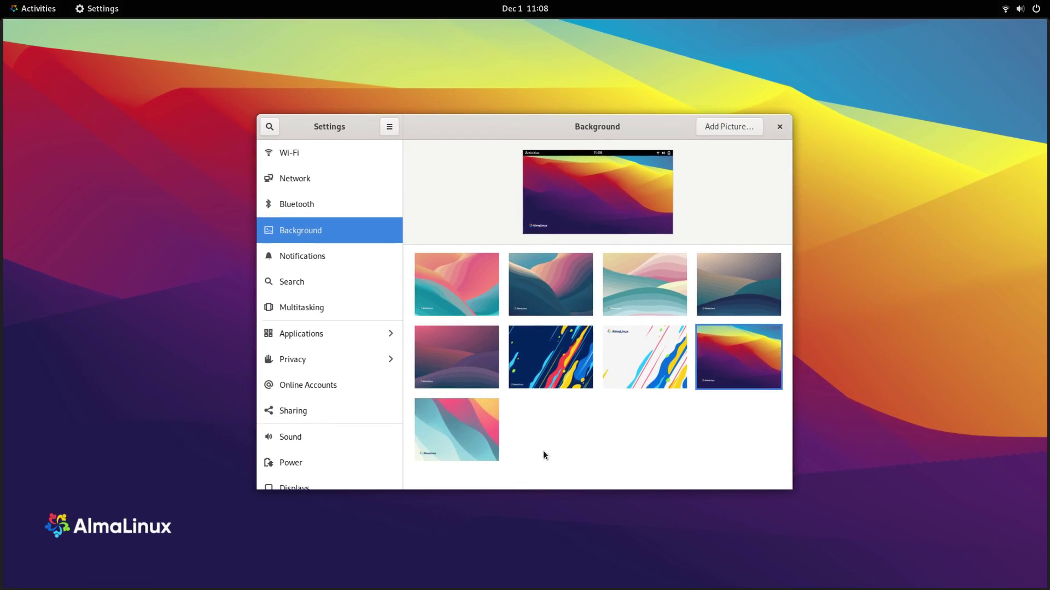
{"action": "left_click", "coordinate": [466, 445]}
{"action": "key", "text": "super+Page_Down"}
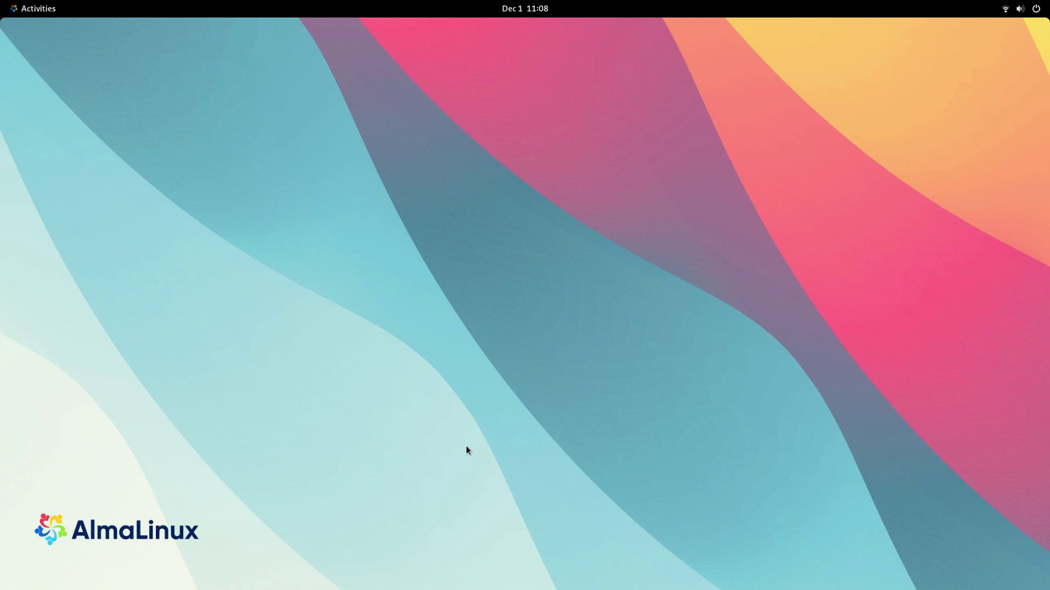
{"action": "key", "text": "super+Page_Up"}
{"action": "left_click", "coordinate": [445, 261]}
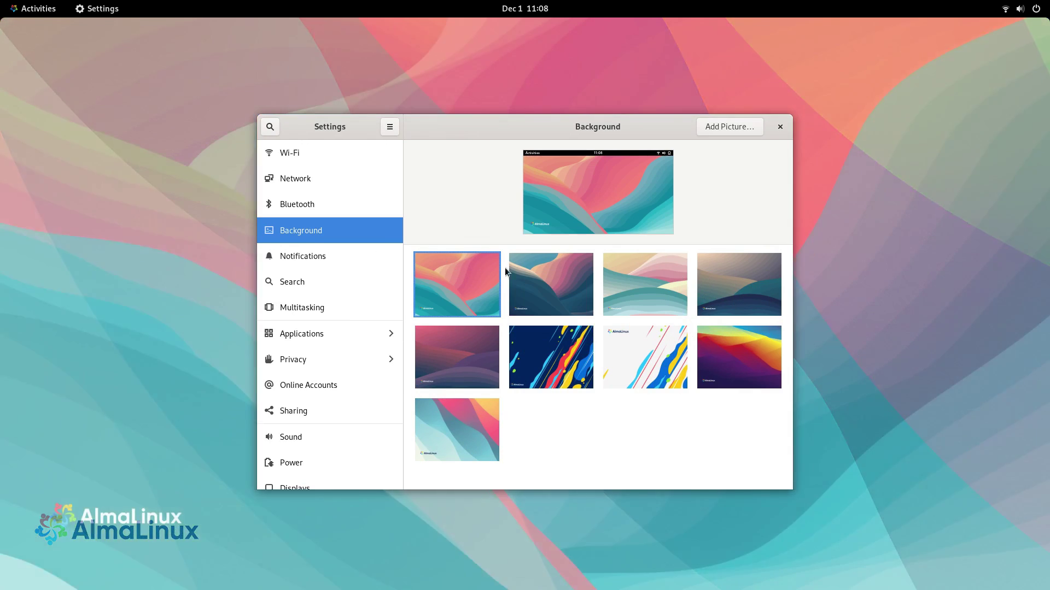
{"action": "left_click", "coordinate": [778, 128]}
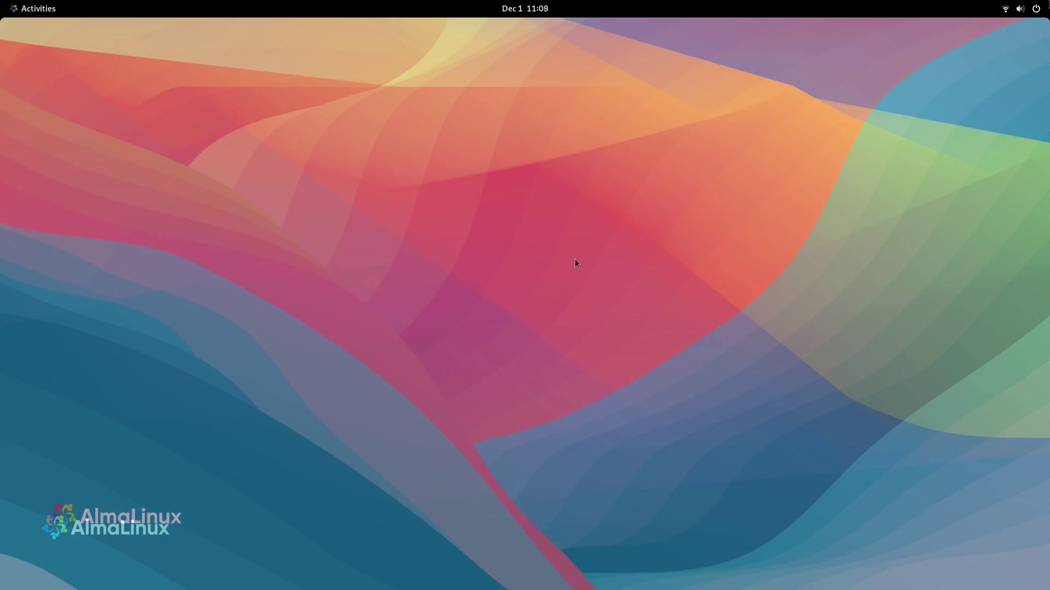
{"action": "left_click", "coordinate": [1034, 10]}
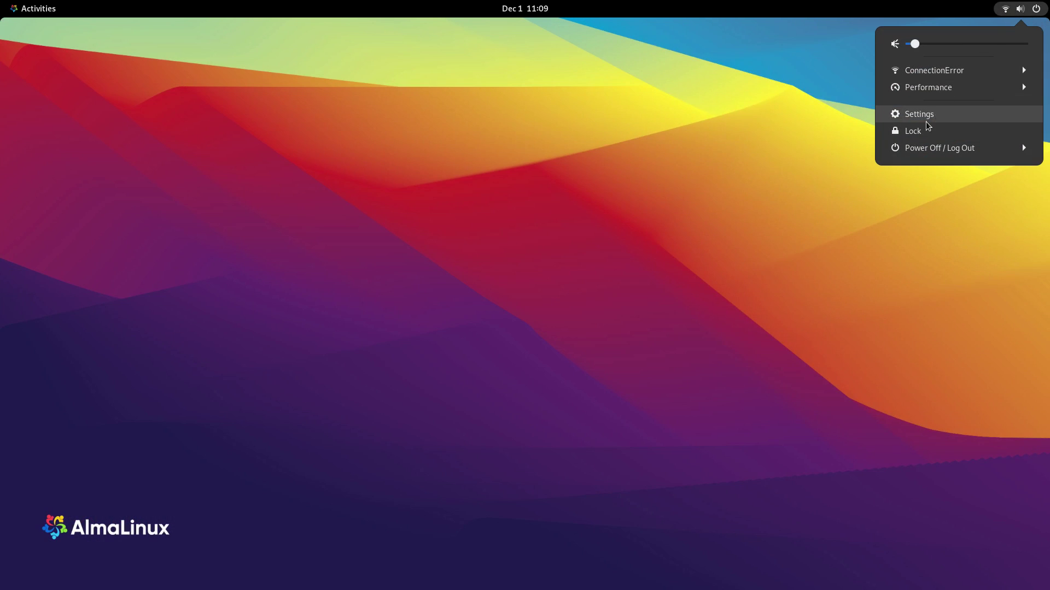
Step: Launch Settings and browse the help menu, Bluetooth and Background pages
{"action": "left_click", "coordinate": [919, 114]}
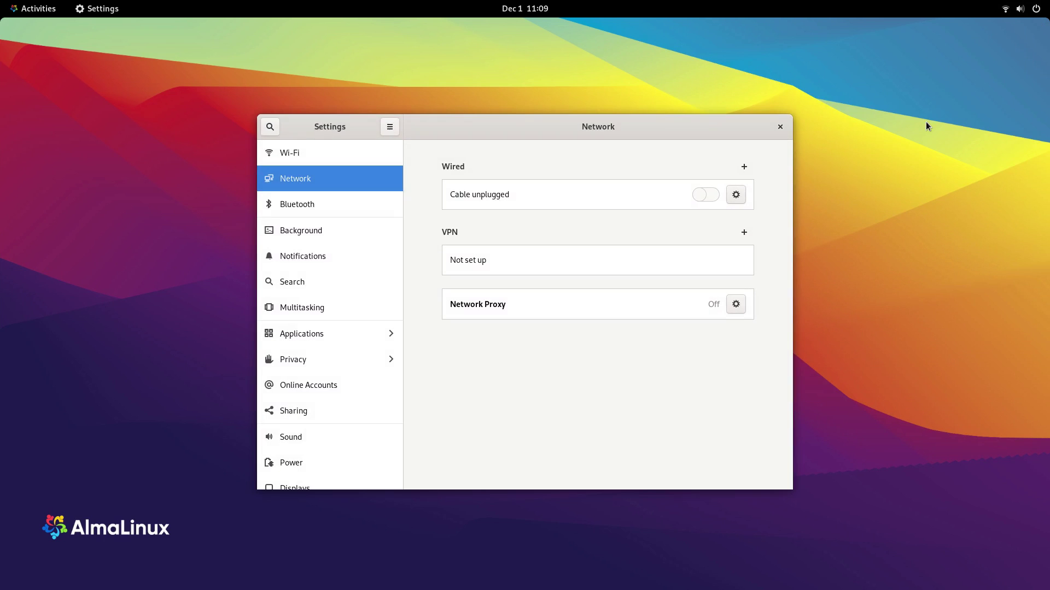
{"action": "left_click", "coordinate": [387, 124]}
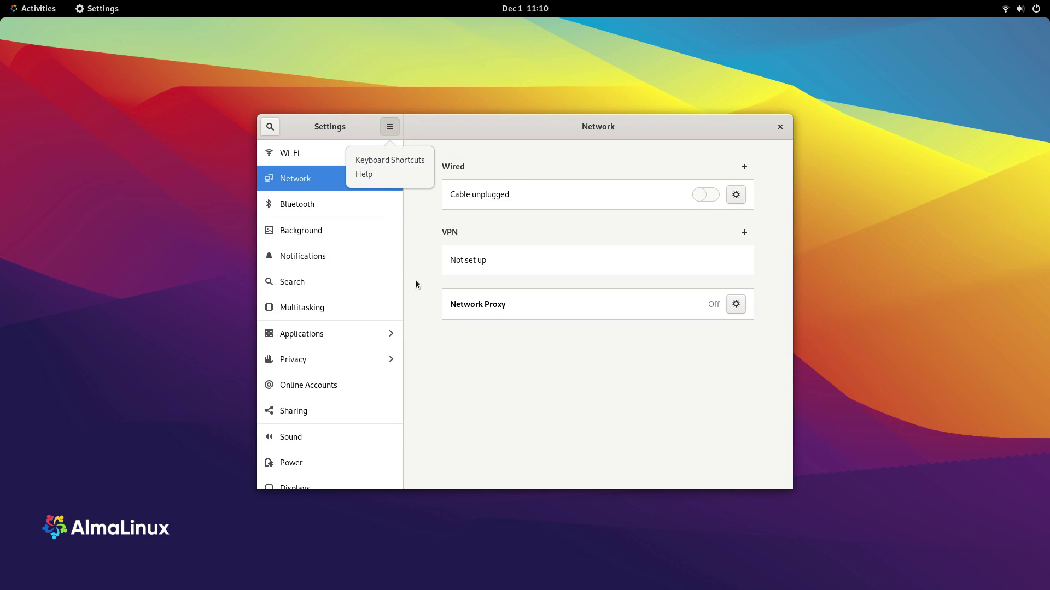
{"action": "left_click", "coordinate": [544, 400]}
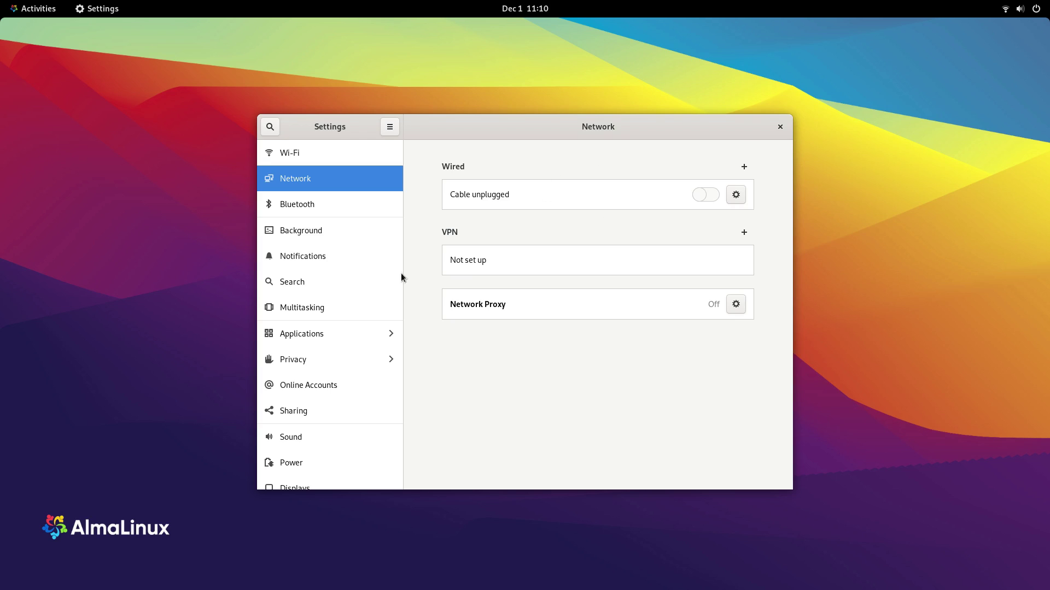
{"action": "left_click", "coordinate": [317, 208]}
{"action": "left_click", "coordinate": [316, 227]}
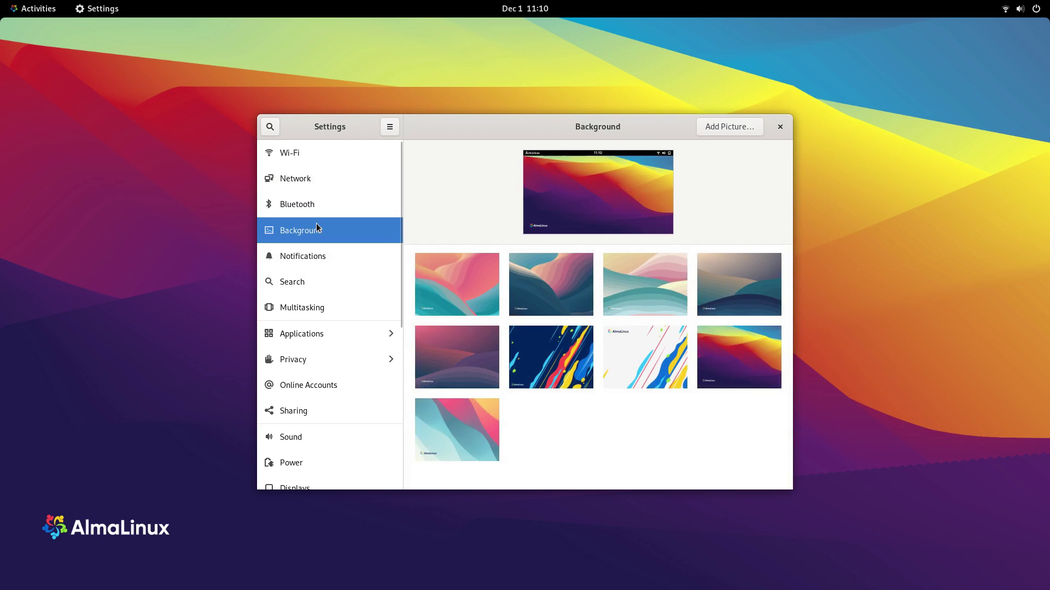
Step: Turn on Do Not Disturb in the Notifications settings
{"action": "left_click", "coordinate": [335, 249]}
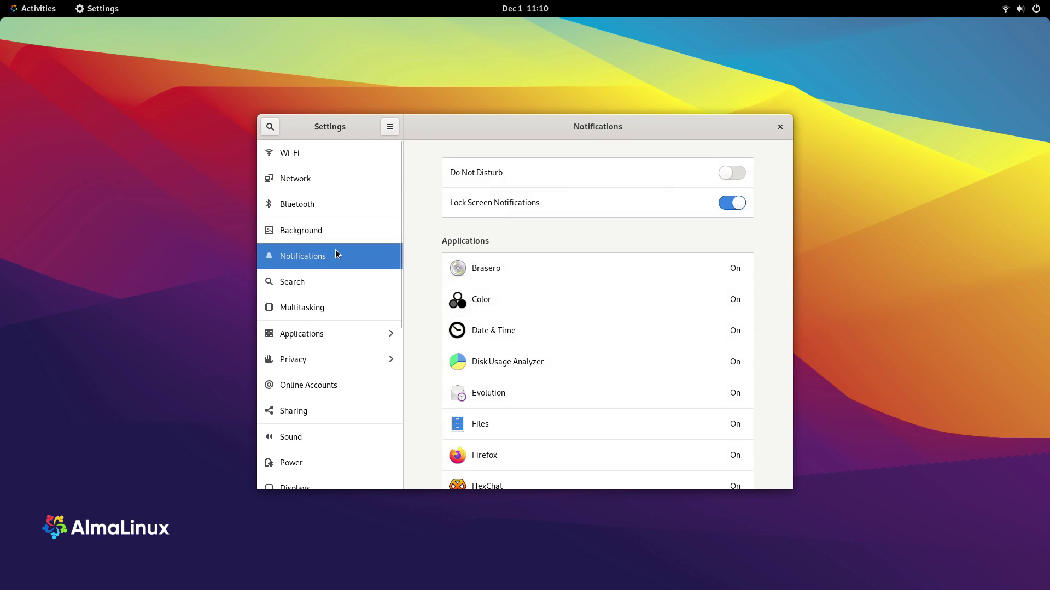
{"action": "left_click", "coordinate": [744, 175]}
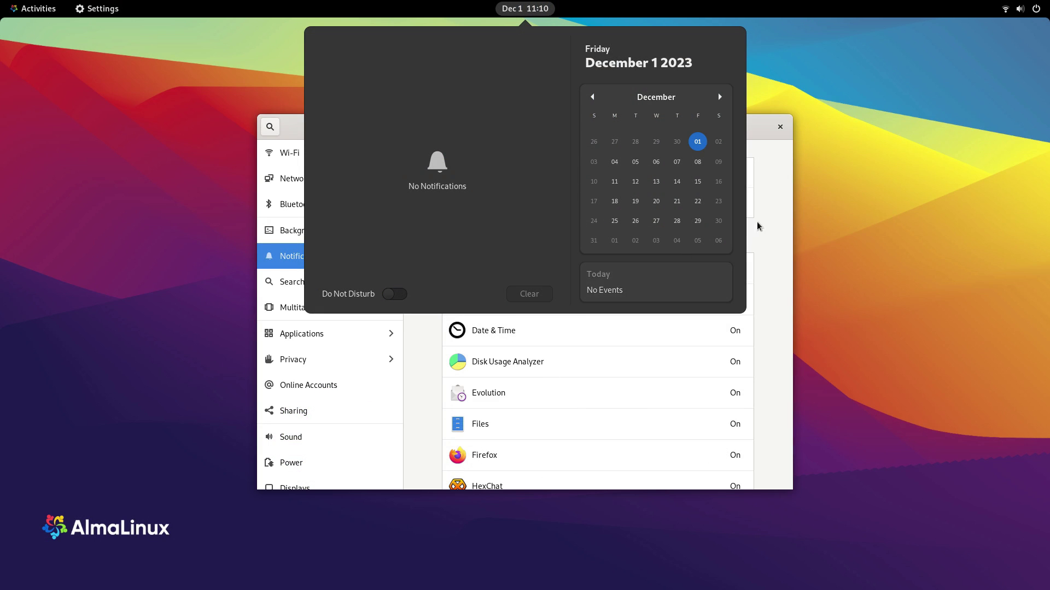
{"action": "left_click", "coordinate": [759, 226]}
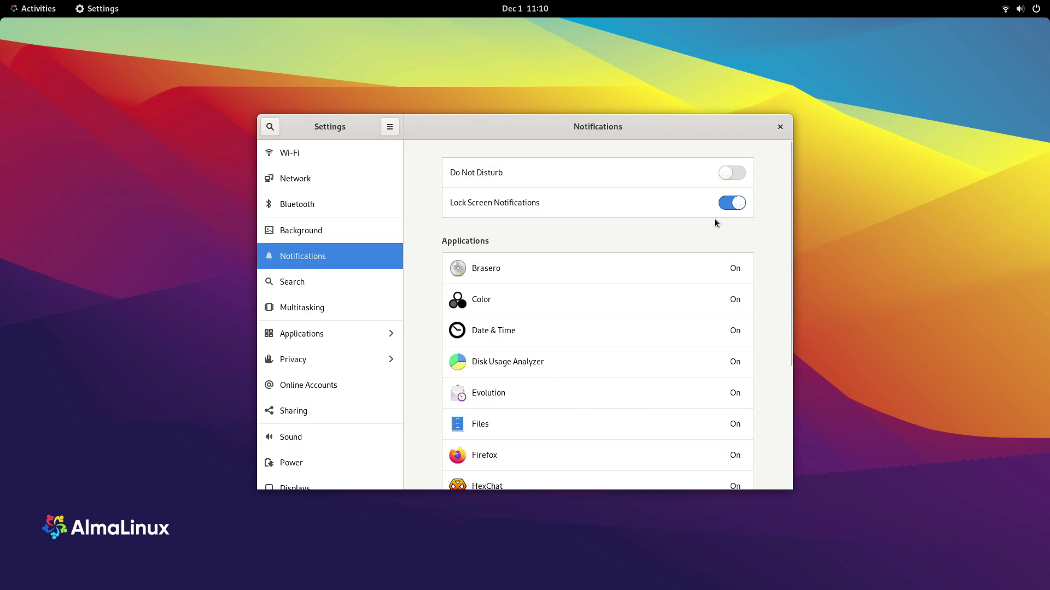
{"action": "scroll", "coordinate": [605, 268], "scroll_direction": "down", "scroll_amount": 3}
{"action": "scroll", "coordinate": [592, 286], "scroll_direction": "up", "scroll_amount": 3}
Step: Preview the Date & Time, Firefox and Snapd notification options, then show the Search page
{"action": "left_click", "coordinate": [539, 330]}
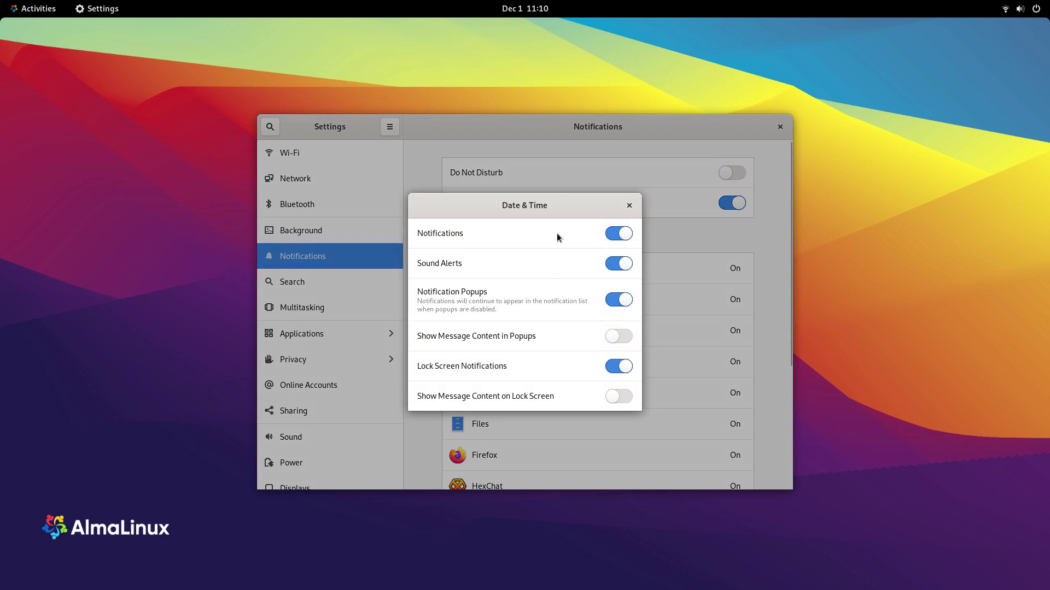
{"action": "left_click", "coordinate": [629, 205]}
{"action": "scroll", "coordinate": [541, 303], "scroll_direction": "down", "scroll_amount": 2}
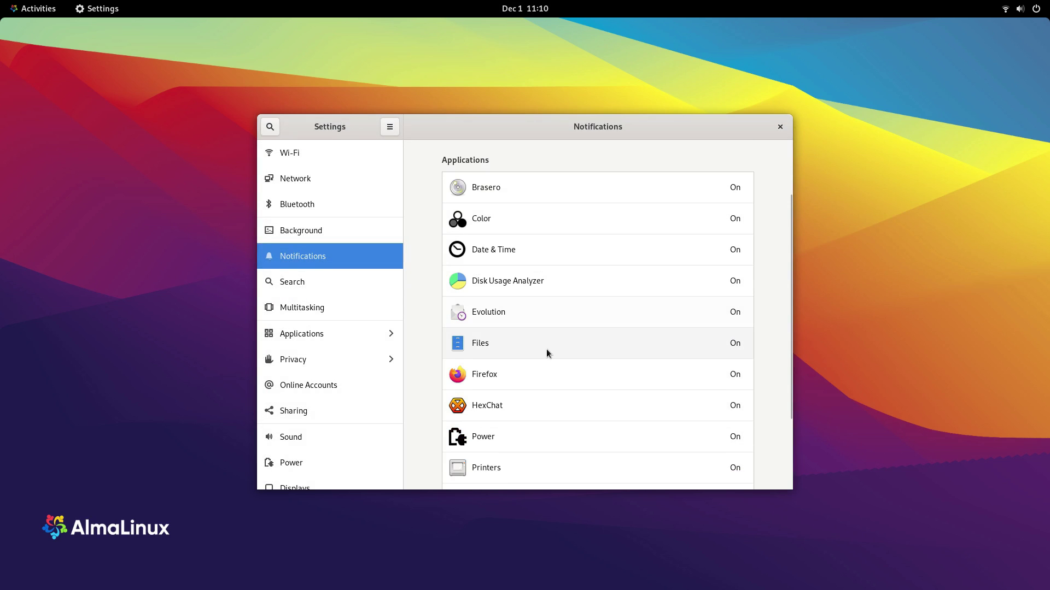
{"action": "left_click", "coordinate": [544, 362]}
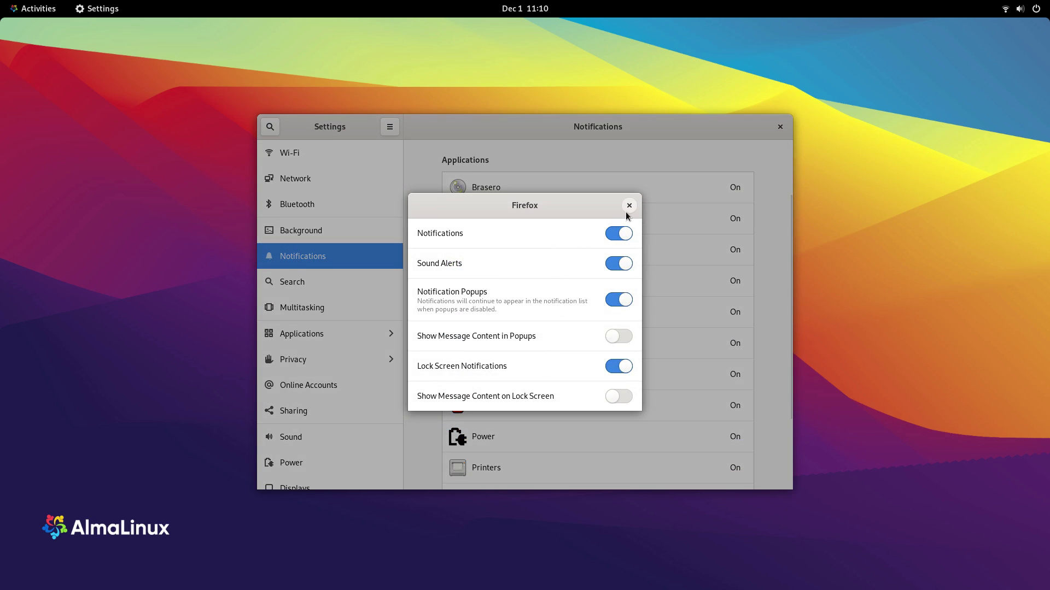
{"action": "left_click", "coordinate": [628, 206]}
{"action": "scroll", "coordinate": [541, 349], "scroll_direction": "down", "scroll_amount": 3}
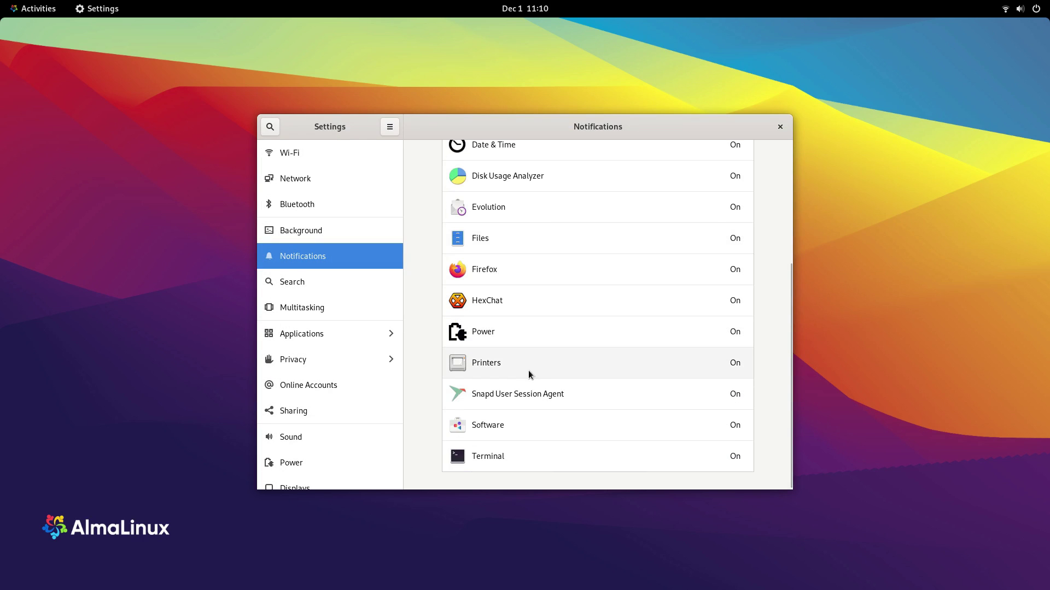
{"action": "left_click", "coordinate": [525, 393]}
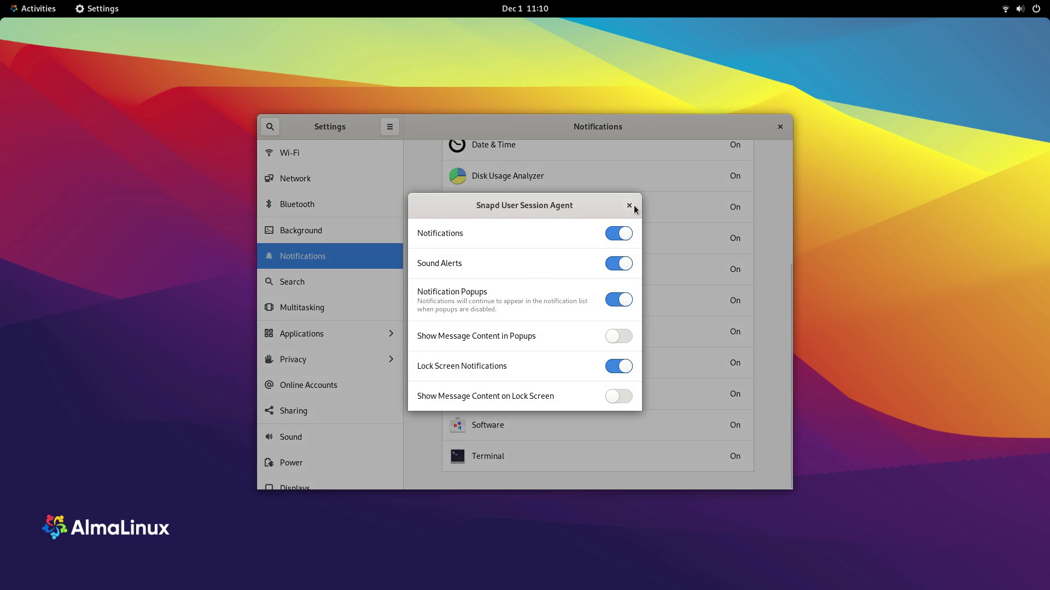
{"action": "left_click", "coordinate": [630, 207]}
{"action": "left_click", "coordinate": [370, 293]}
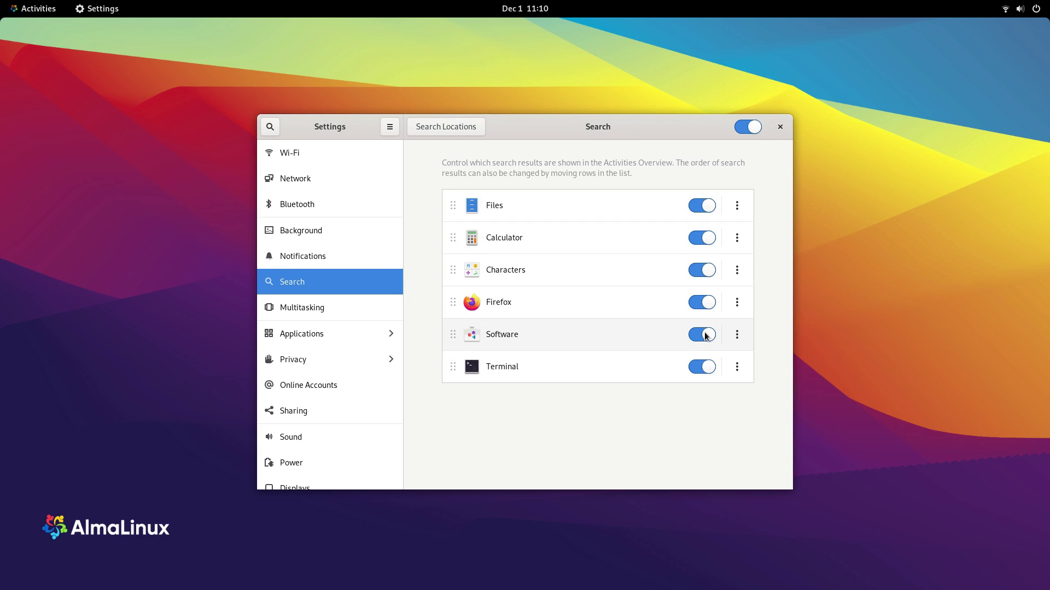
Step: Exclude Firefox from search results and move Terminal higher in the search order
{"action": "left_click", "coordinate": [701, 303]}
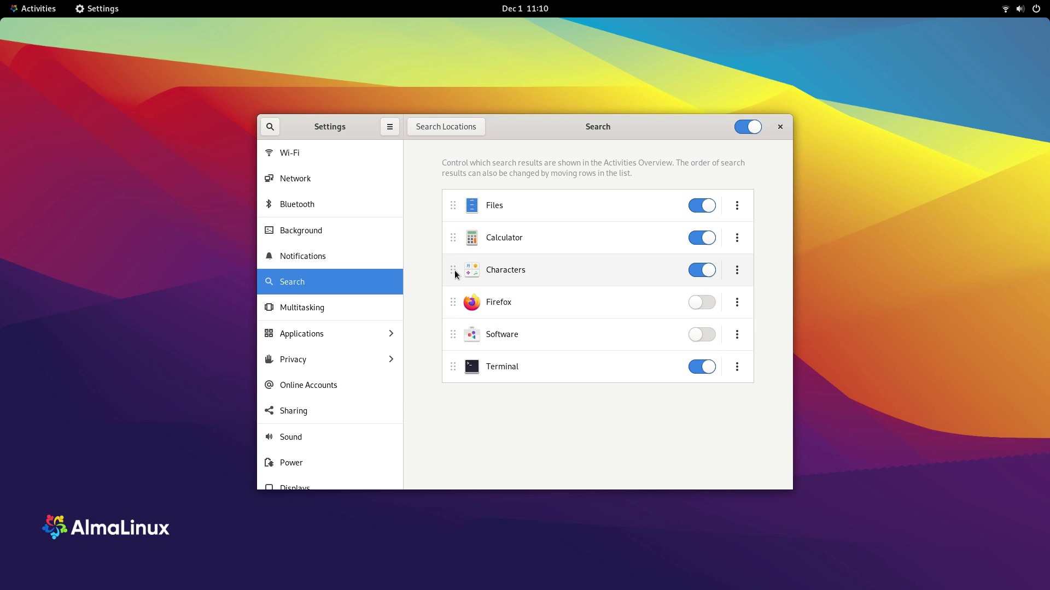
{"action": "left_click_drag", "start_coordinate": [453, 366], "coordinate": [456, 263]}
{"action": "left_click", "coordinate": [383, 309]}
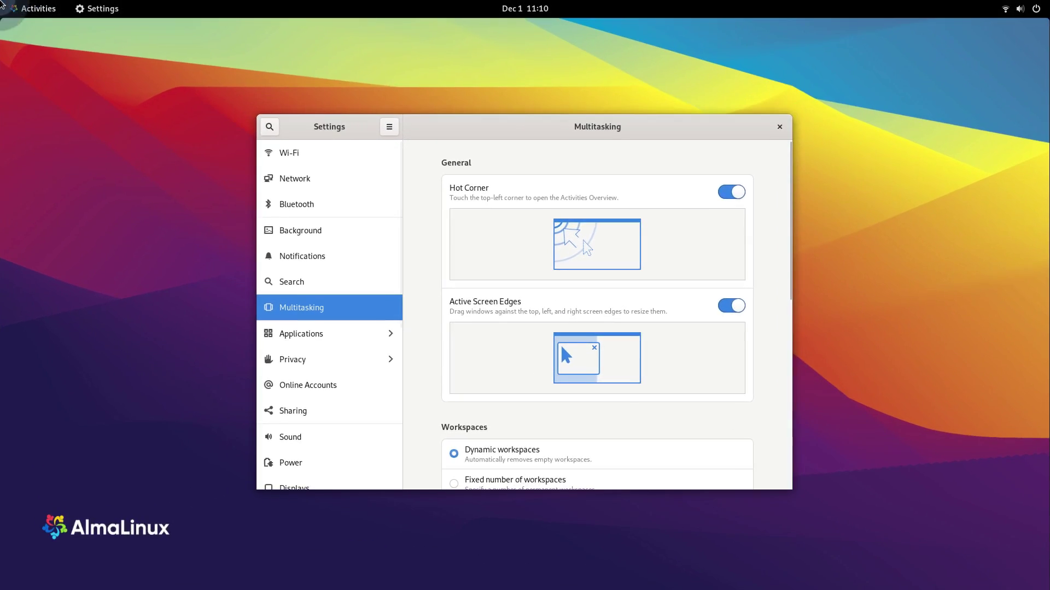
{"action": "mouse_move", "coordinate": [0, 0]}
{"action": "left_click", "coordinate": [531, 262]}
Step: In Multitasking, turn off the hot corner, use fixed workspaces, and limit switching to the current workspace
{"action": "left_click", "coordinate": [733, 192]}
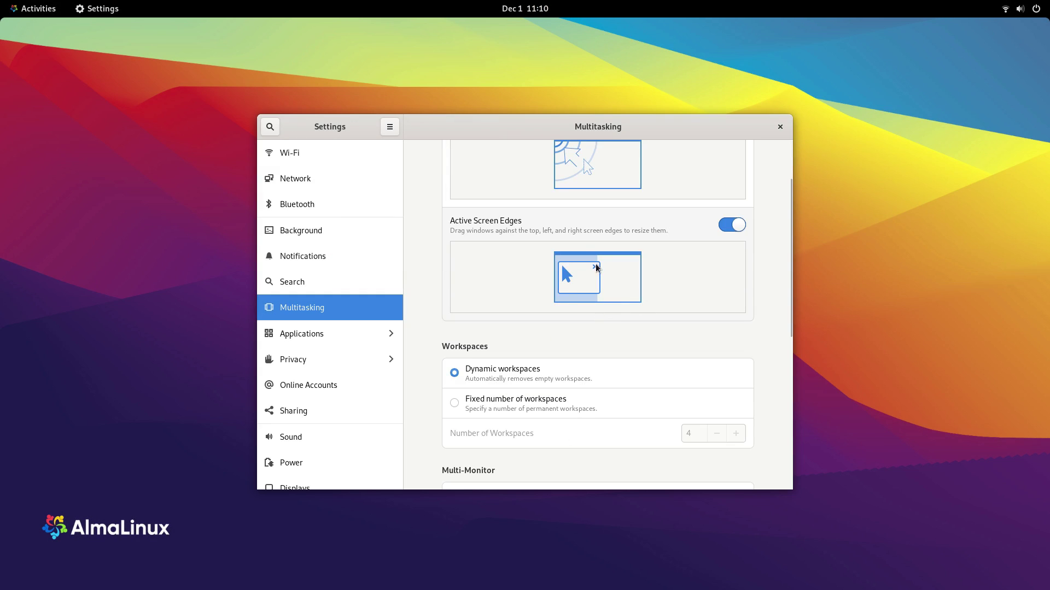
{"action": "left_click_drag", "start_coordinate": [523, 133], "coordinate": [492, 142]}
{"action": "scroll", "coordinate": [445, 311], "scroll_direction": "down", "scroll_amount": 3}
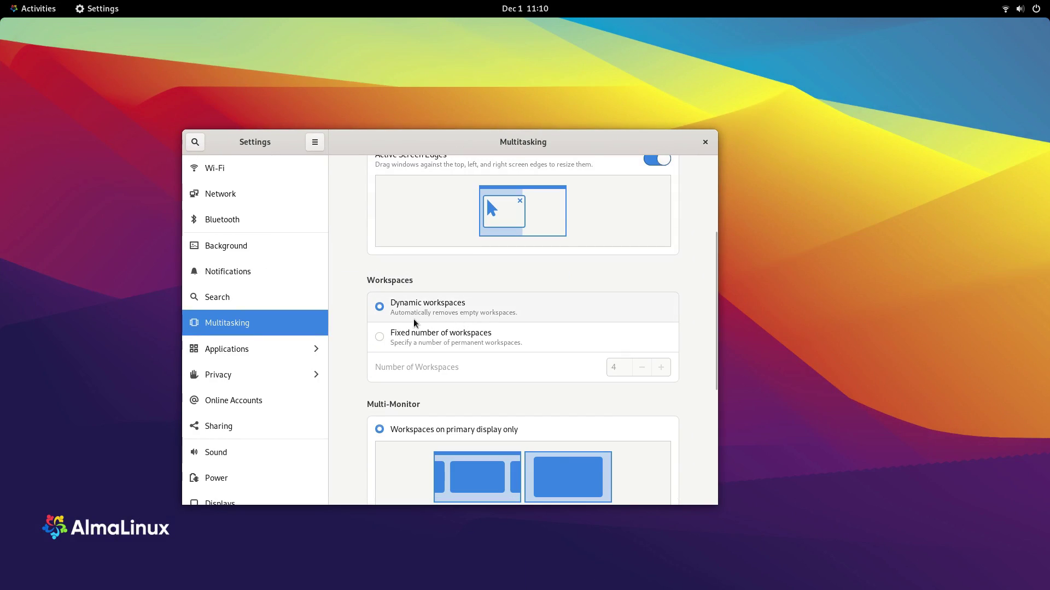
{"action": "left_click", "coordinate": [413, 334]}
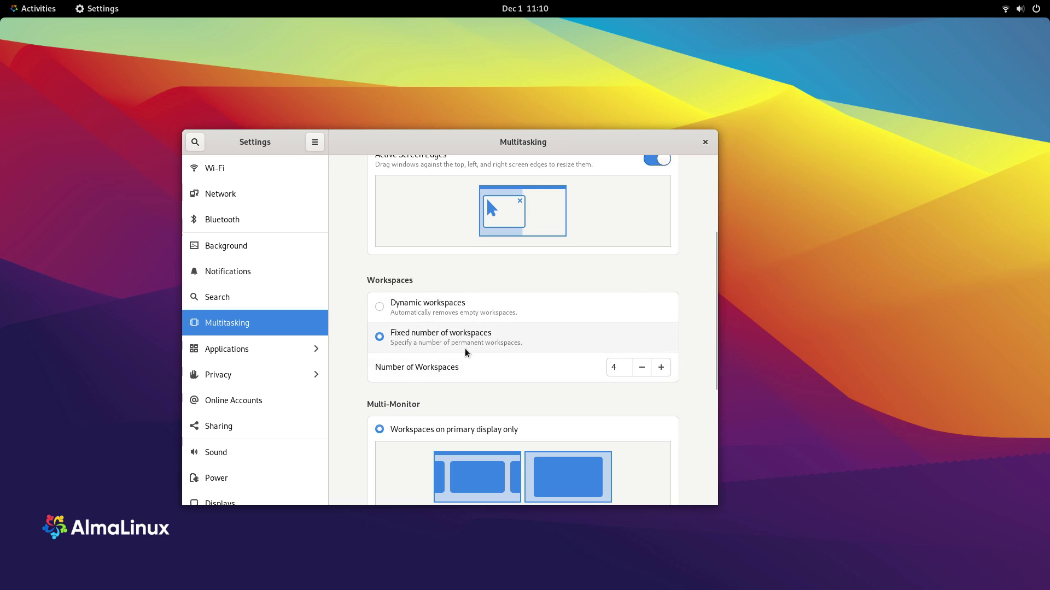
{"action": "scroll", "coordinate": [382, 179], "scroll_direction": "down", "scroll_amount": 6}
{"action": "scroll", "coordinate": [422, 241], "scroll_direction": "up", "scroll_amount": 3}
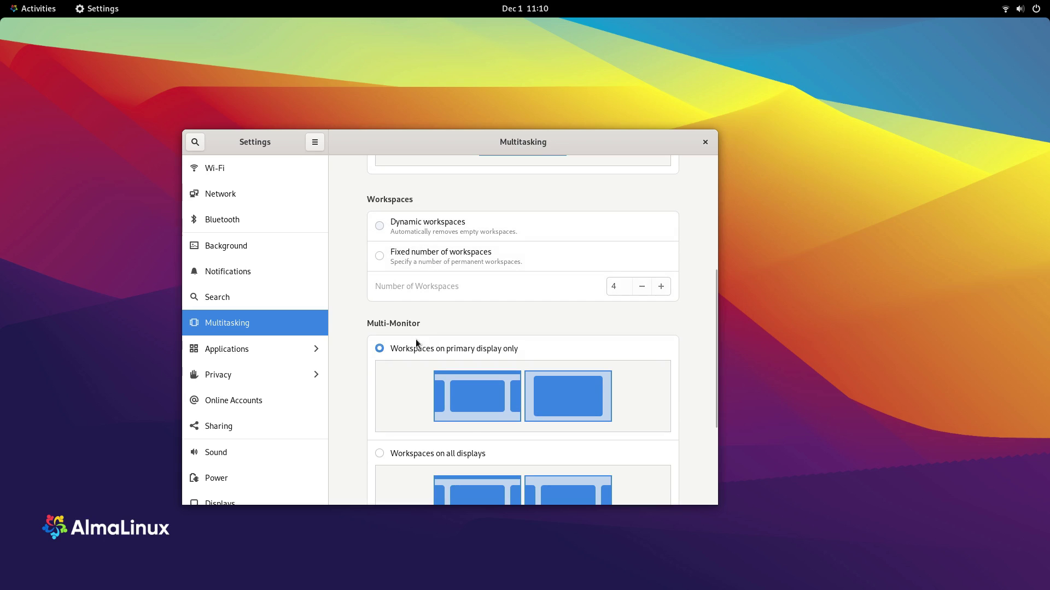
{"action": "scroll", "coordinate": [457, 300], "scroll_direction": "down", "scroll_amount": 6}
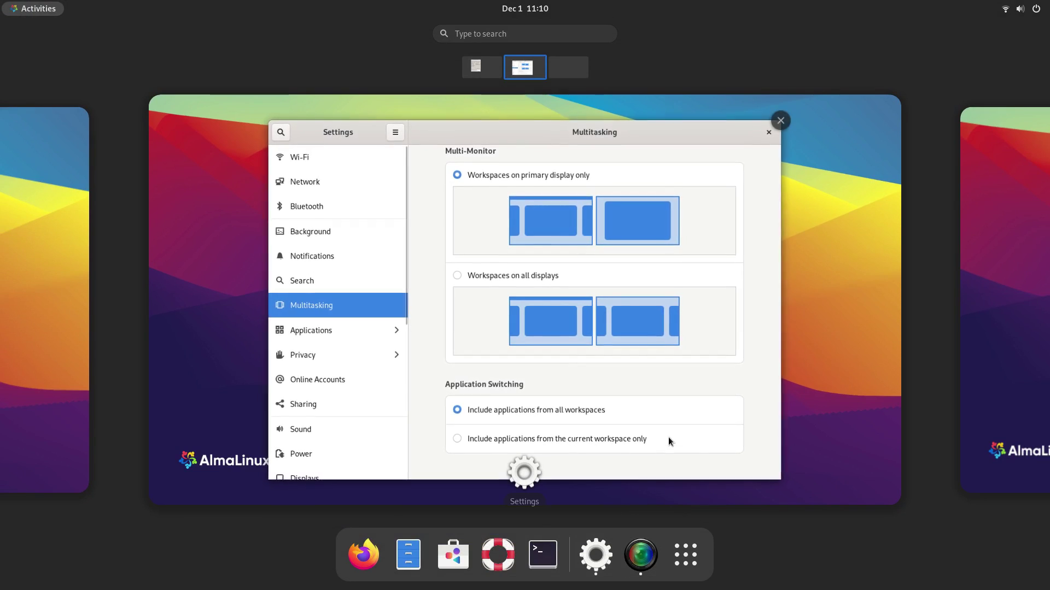
{"action": "left_click", "coordinate": [536, 488]}
{"action": "left_click", "coordinate": [515, 467]}
{"action": "mouse_move", "coordinate": [1, 1]}
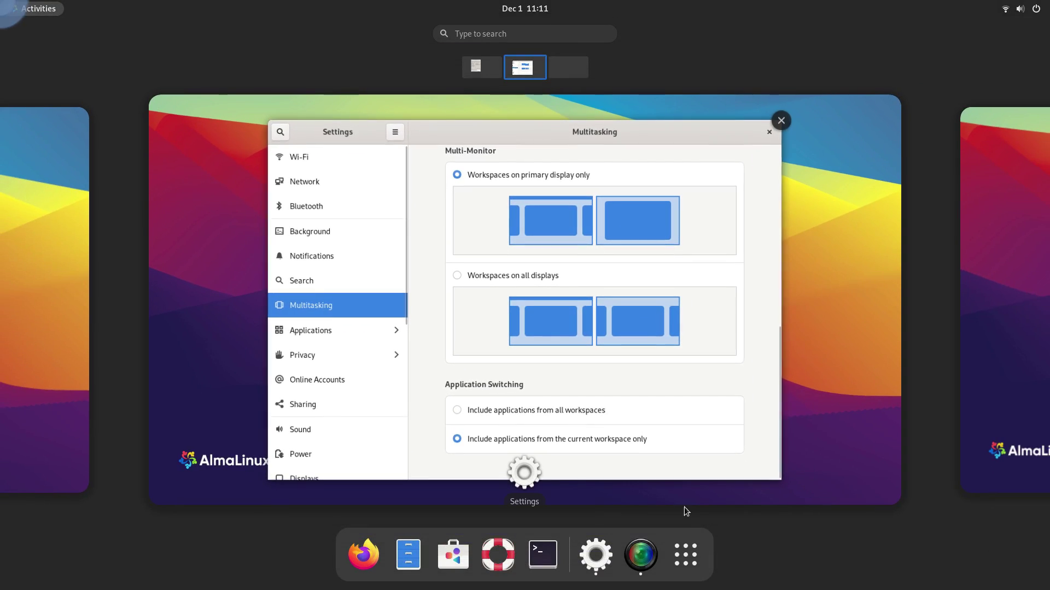
{"action": "left_click", "coordinate": [553, 466]}
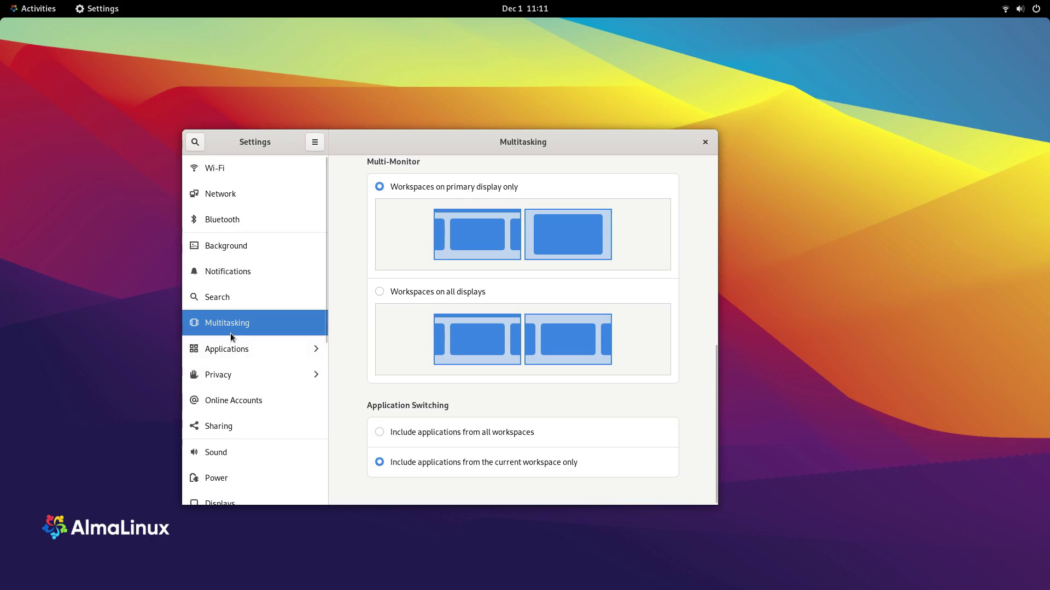
Step: Inspect Firefox's Hypertext Files, Text Files and Links handlers in Applications, then view Fonts
{"action": "left_click", "coordinate": [234, 355]}
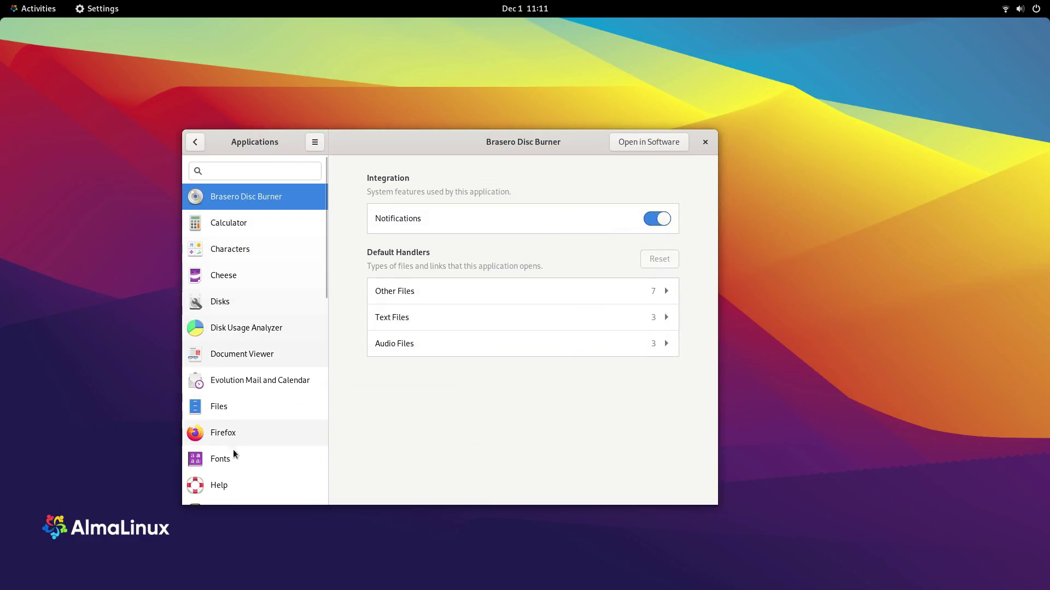
{"action": "left_click", "coordinate": [225, 437]}
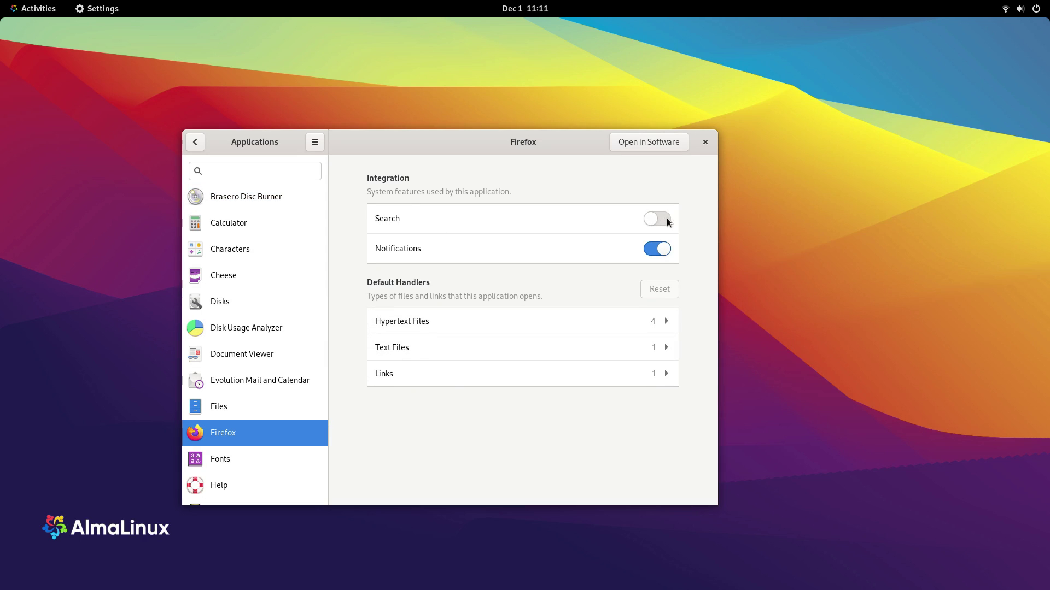
{"action": "left_click", "coordinate": [659, 325]}
{"action": "scroll", "coordinate": [573, 369], "scroll_direction": "down", "scroll_amount": 2}
{"action": "scroll", "coordinate": [573, 369], "scroll_direction": "up", "scroll_amount": 2}
{"action": "left_click", "coordinate": [663, 326]}
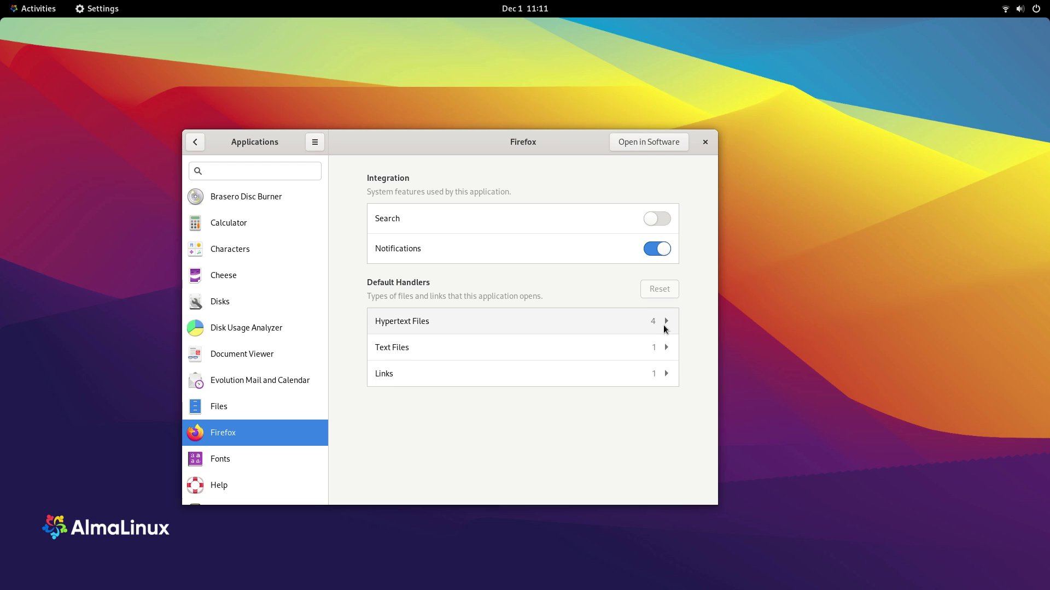
{"action": "left_click", "coordinate": [657, 351]}
{"action": "left_click", "coordinate": [657, 351]}
{"action": "left_click", "coordinate": [659, 379]}
{"action": "left_click", "coordinate": [658, 378]}
{"action": "left_click", "coordinate": [235, 462]}
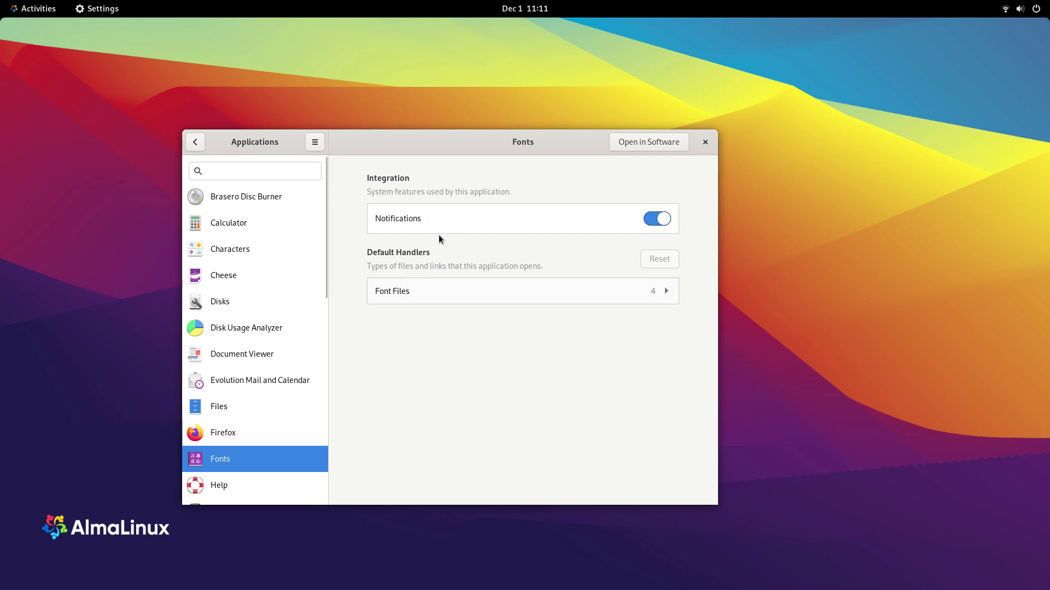
Step: Toggle location services on and off, then browse the Privacy pages ending on Screen Lock
{"action": "left_click", "coordinate": [195, 142]}
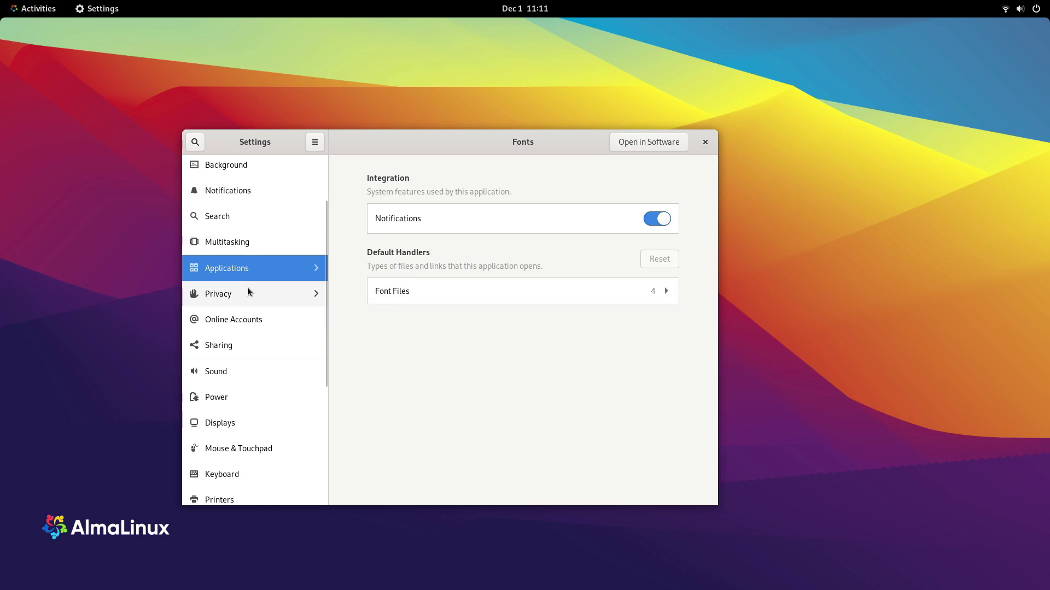
{"action": "left_click", "coordinate": [247, 292]}
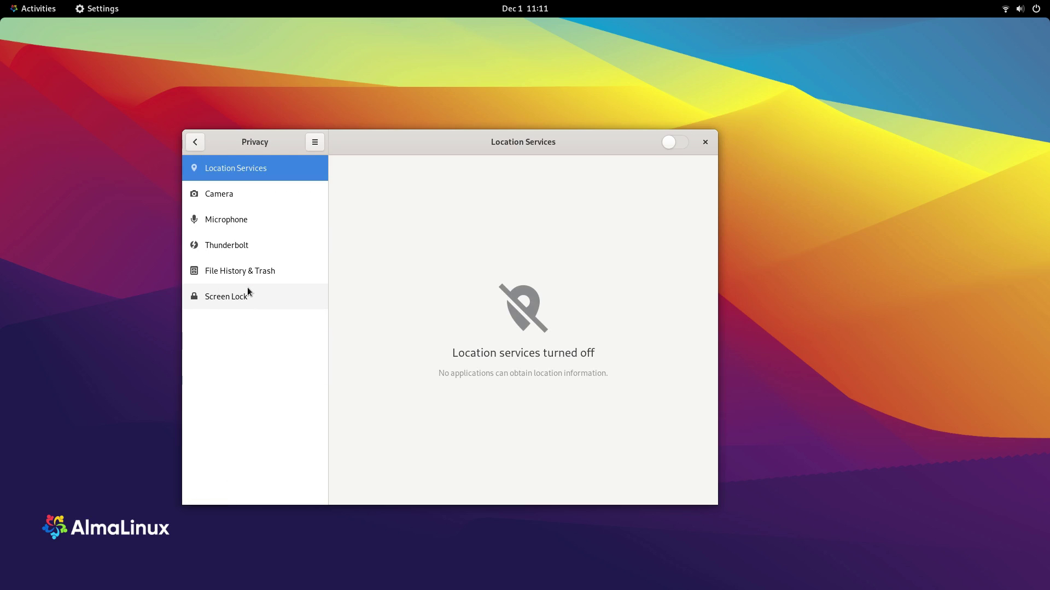
{"action": "left_click", "coordinate": [678, 145]}
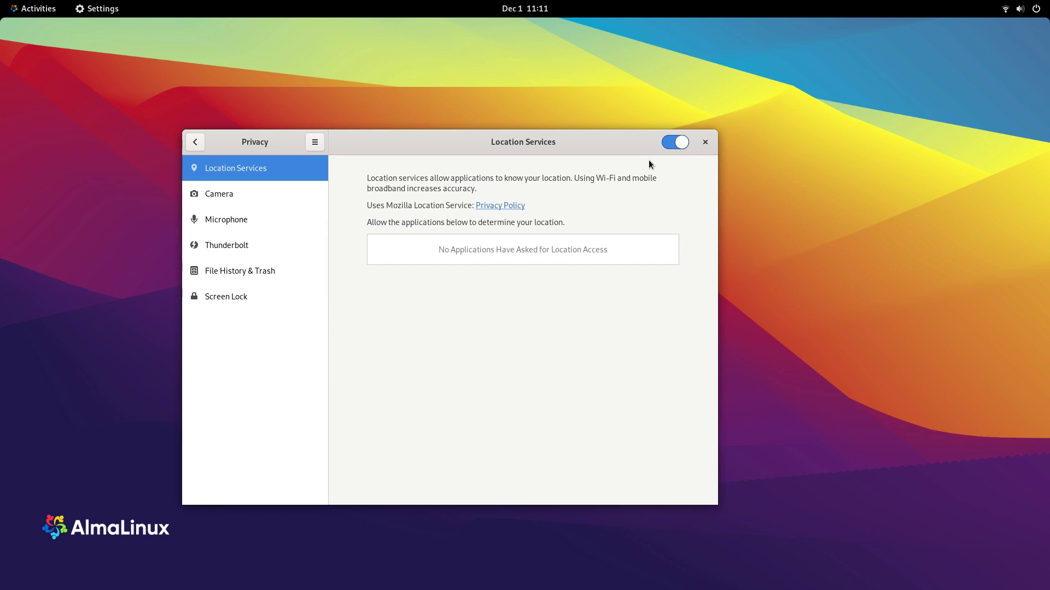
{"action": "left_click", "coordinate": [664, 145]}
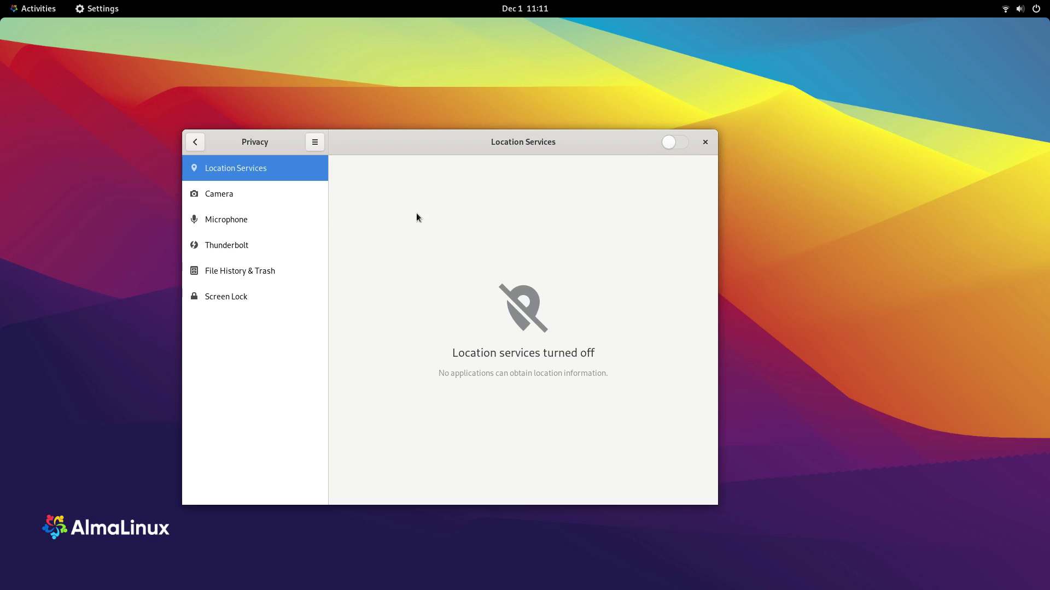
{"action": "left_click", "coordinate": [271, 207]}
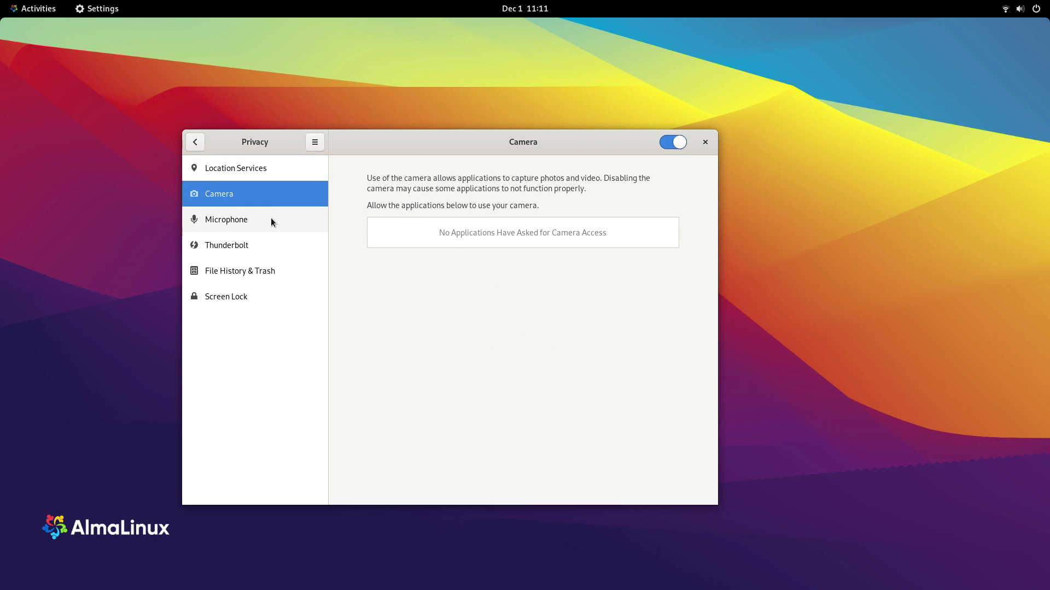
{"action": "left_click", "coordinate": [270, 218]}
{"action": "left_click", "coordinate": [270, 244]}
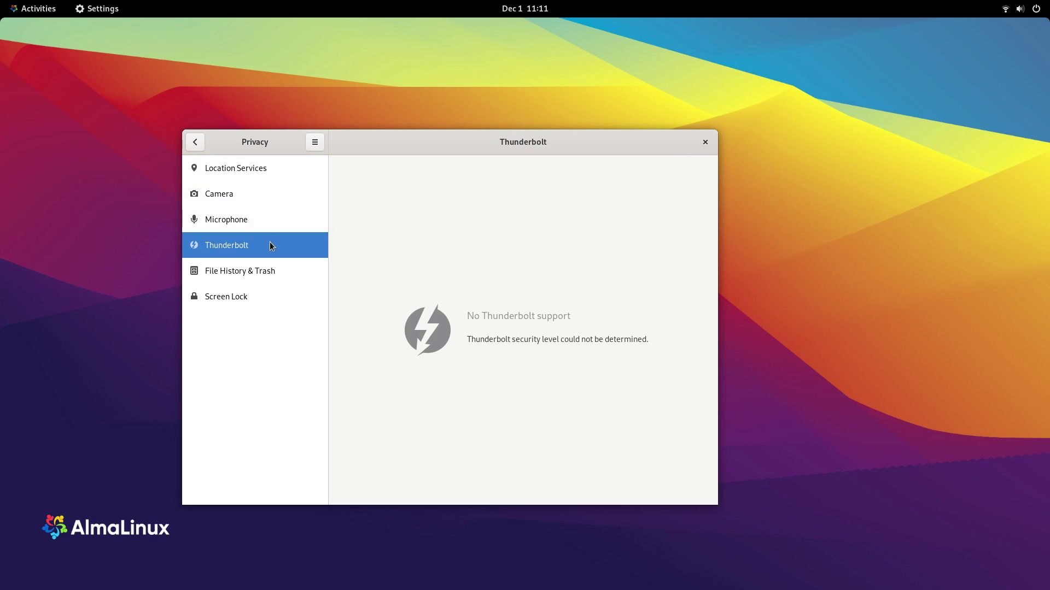
{"action": "left_click", "coordinate": [265, 270]}
{"action": "scroll", "coordinate": [601, 306], "scroll_direction": "down", "scroll_amount": 1}
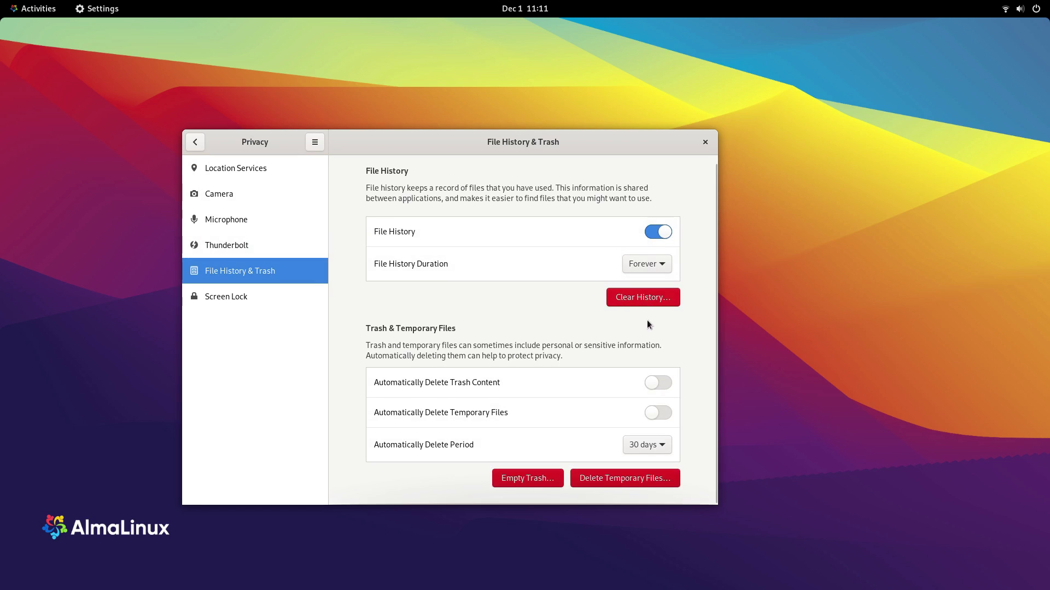
{"action": "left_click", "coordinate": [218, 298]}
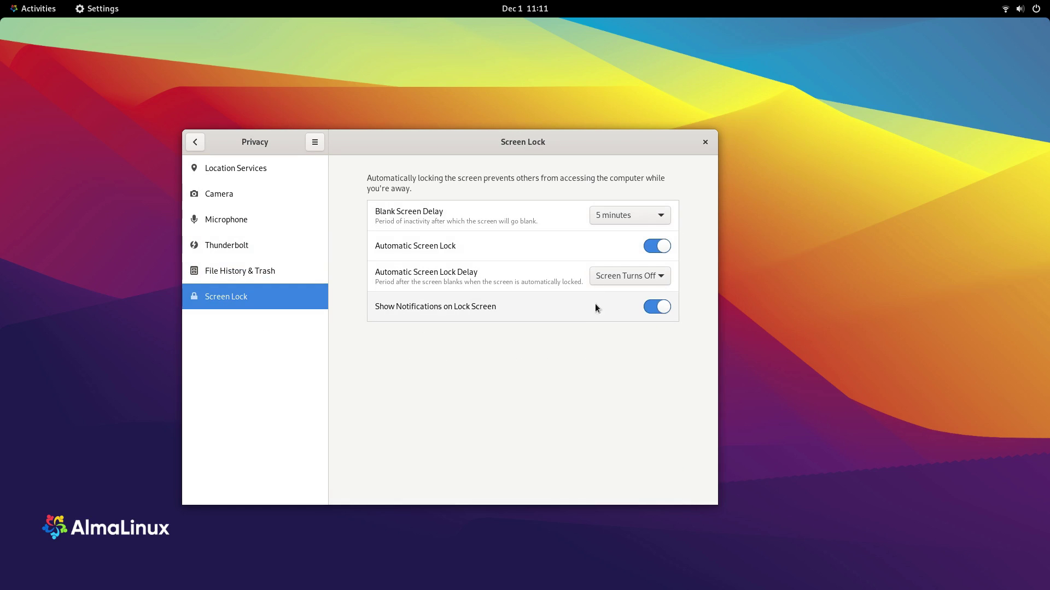
Step: Open Online Accounts and preview the Google sign-in form without adding an account
{"action": "left_click", "coordinate": [197, 143]}
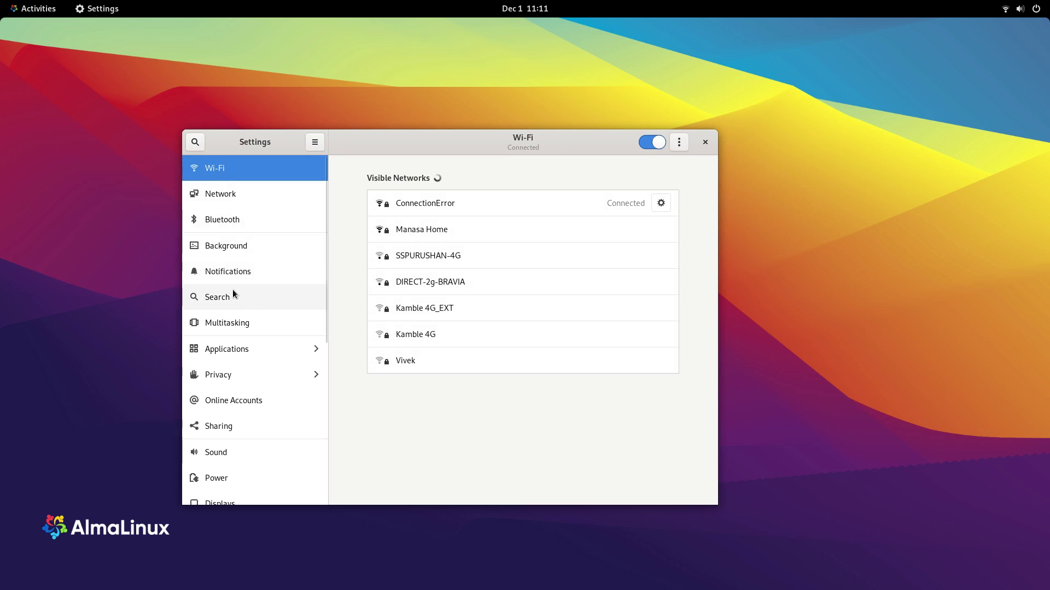
{"action": "left_click", "coordinate": [256, 399]}
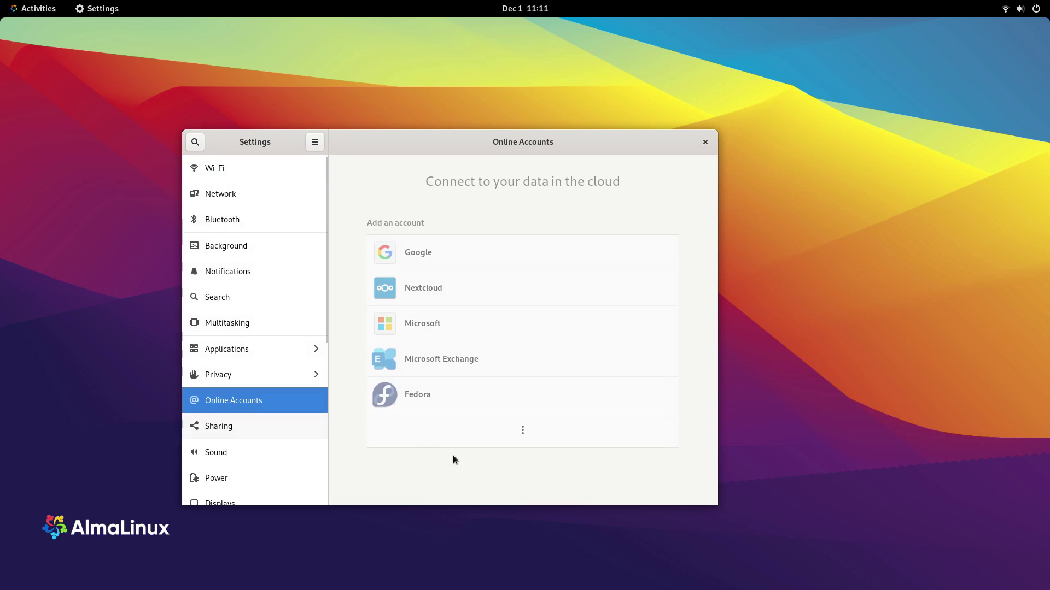
{"action": "left_click", "coordinate": [505, 264]}
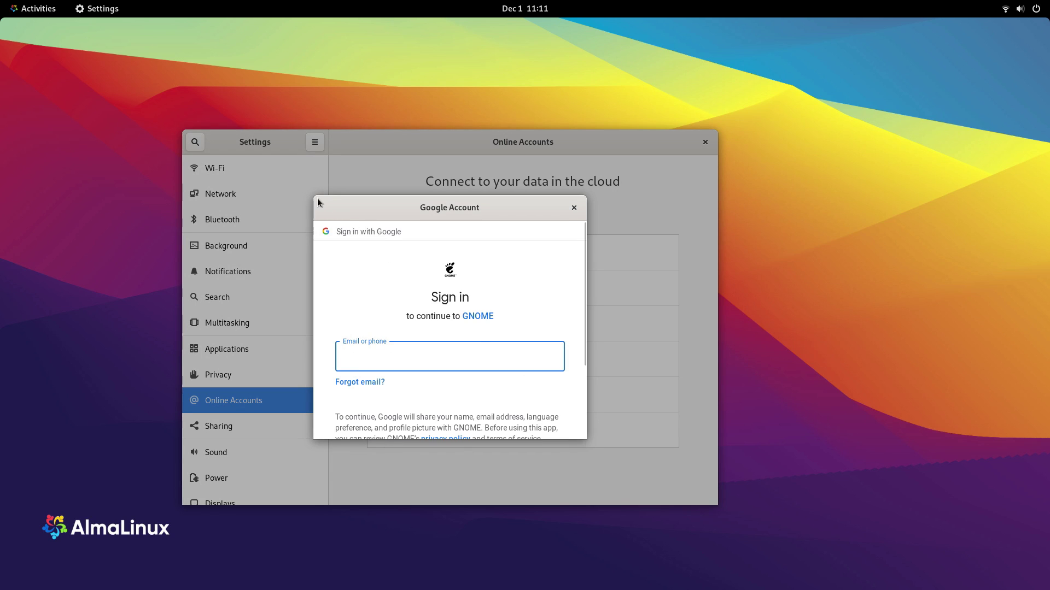
{"action": "left_click_drag", "start_coordinate": [316, 201], "coordinate": [336, 205]}
{"action": "scroll", "coordinate": [481, 302], "scroll_direction": "down", "scroll_amount": 3}
{"action": "scroll", "coordinate": [506, 350], "scroll_direction": "up", "scroll_amount": 3}
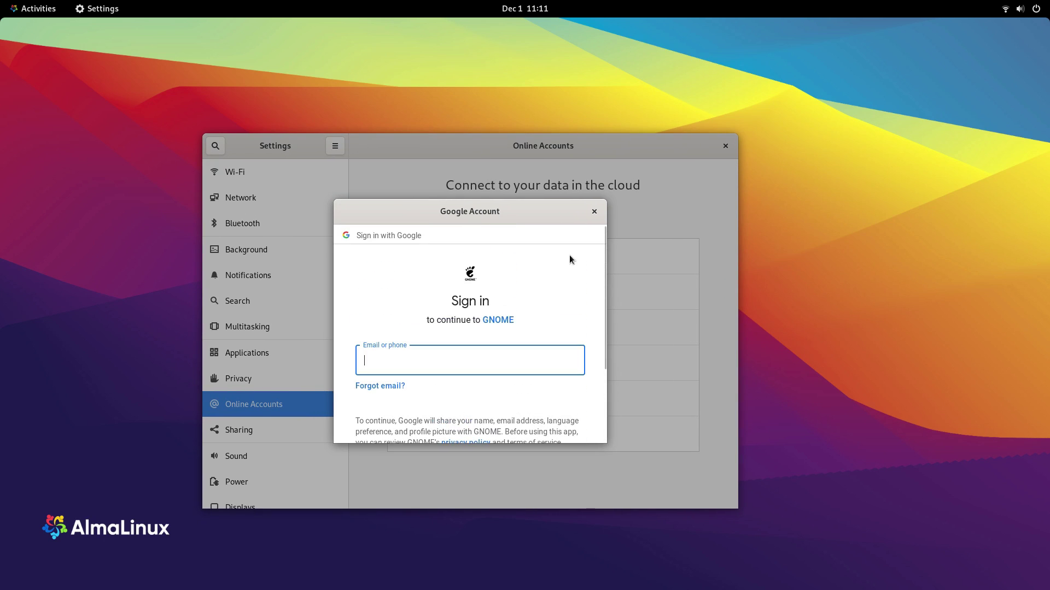
{"action": "left_click", "coordinate": [591, 216]}
Step: Cancel the Nextcloud, Microsoft and Fedora account setups, list more providers, then show Sharing
{"action": "left_click", "coordinate": [478, 292]}
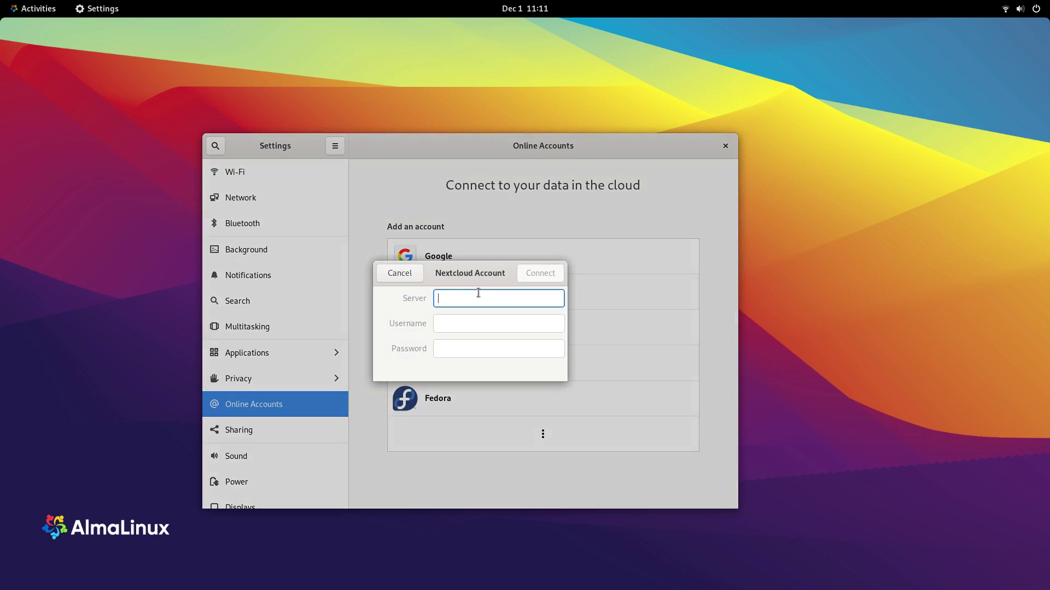
{"action": "left_click", "coordinate": [399, 272]}
{"action": "left_click", "coordinate": [454, 327]}
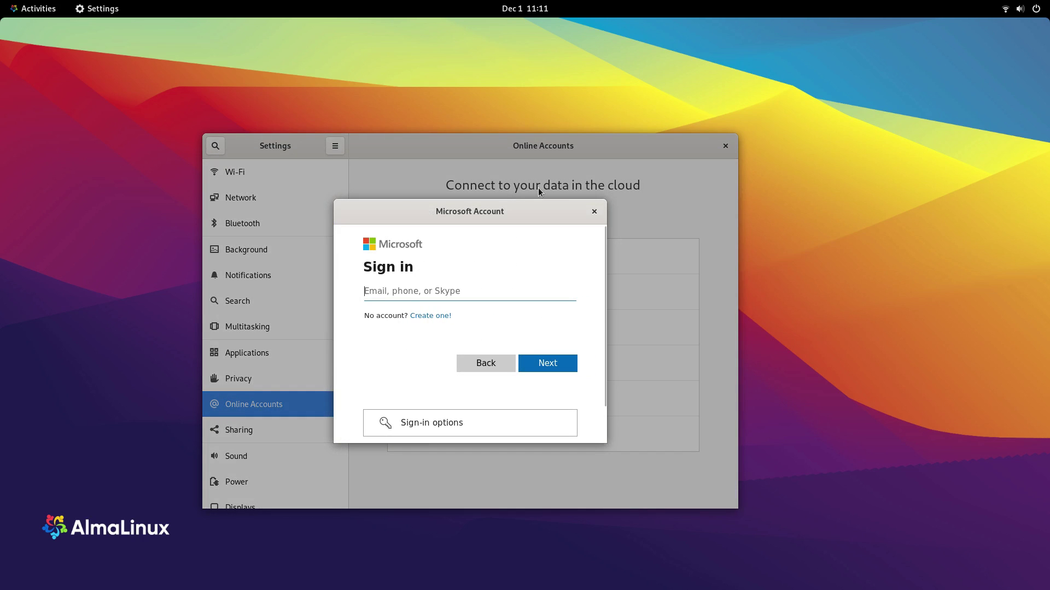
{"action": "left_click", "coordinate": [593, 213]}
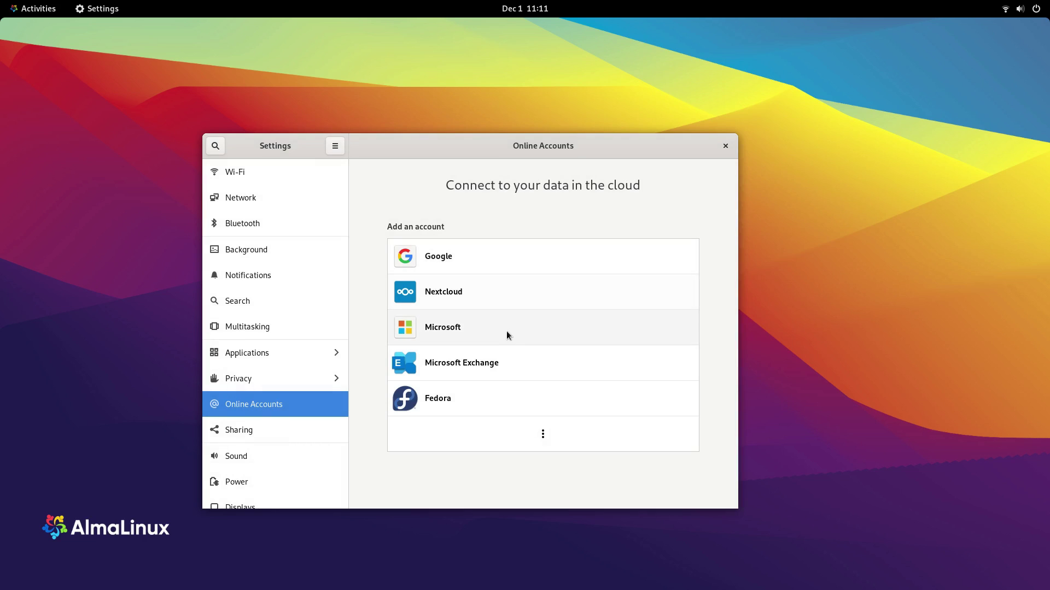
{"action": "left_click", "coordinate": [511, 391]}
{"action": "left_click", "coordinate": [406, 285]}
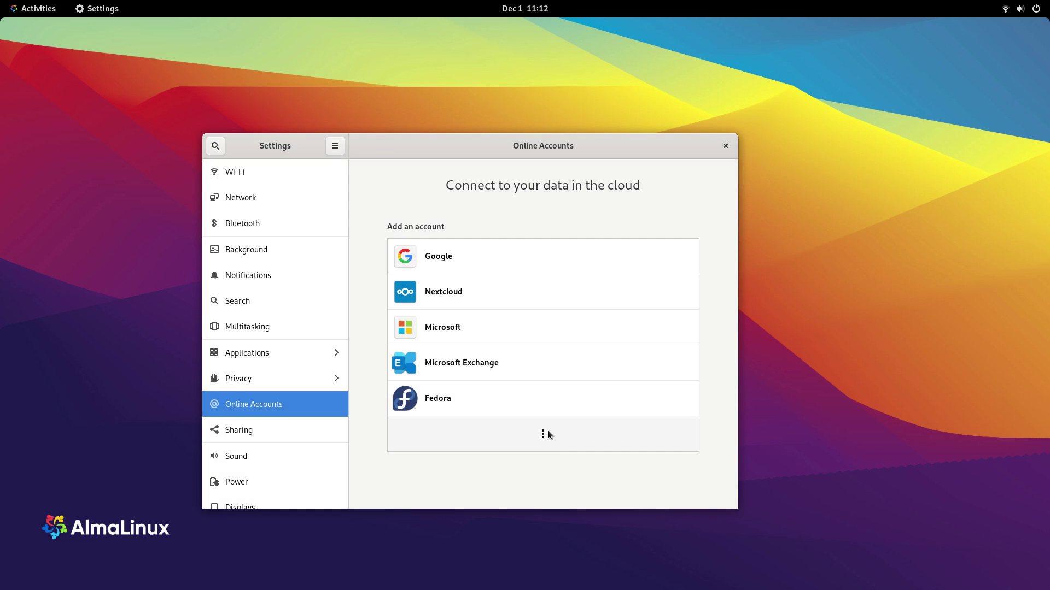
{"action": "left_click", "coordinate": [543, 434]}
{"action": "left_click", "coordinate": [280, 427]}
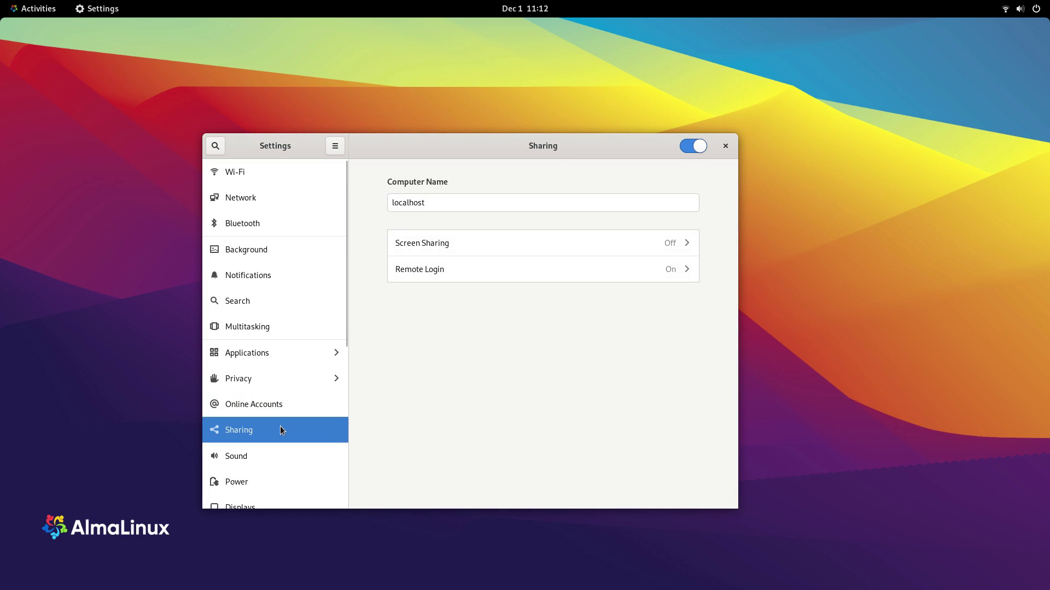
Step: Switch sharing back on for this computer, confirming the authentication
{"action": "left_click", "coordinate": [692, 148]}
{"action": "left_click", "coordinate": [483, 388]}
{"action": "scroll", "coordinate": [241, 444], "scroll_direction": "down", "scroll_amount": 4}
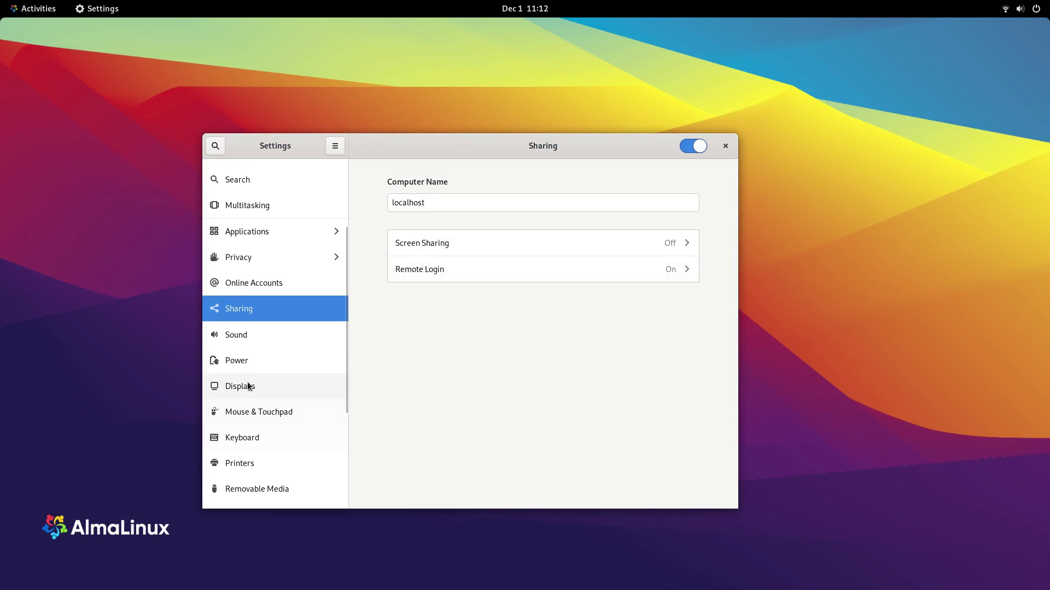
Step: Send sound output to HDMI / DisplayPort and try the Drip, Glass and other alert sounds
{"action": "left_click", "coordinate": [239, 338]}
{"action": "scroll", "coordinate": [417, 278], "scroll_direction": "down", "scroll_amount": 3}
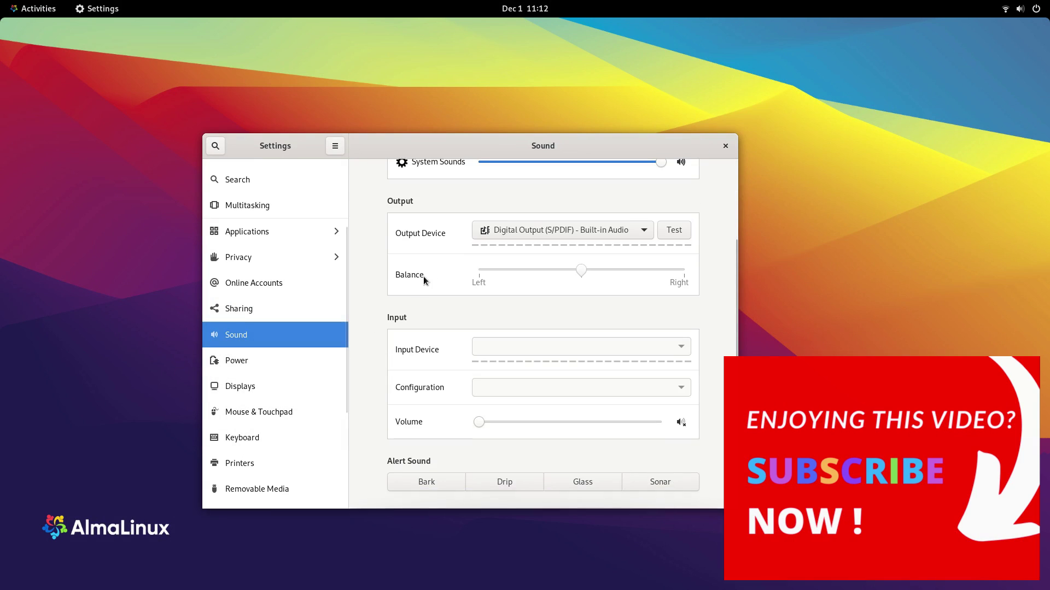
{"action": "left_click", "coordinate": [579, 234]}
{"action": "left_click", "coordinate": [578, 217]}
{"action": "left_click", "coordinate": [484, 481]}
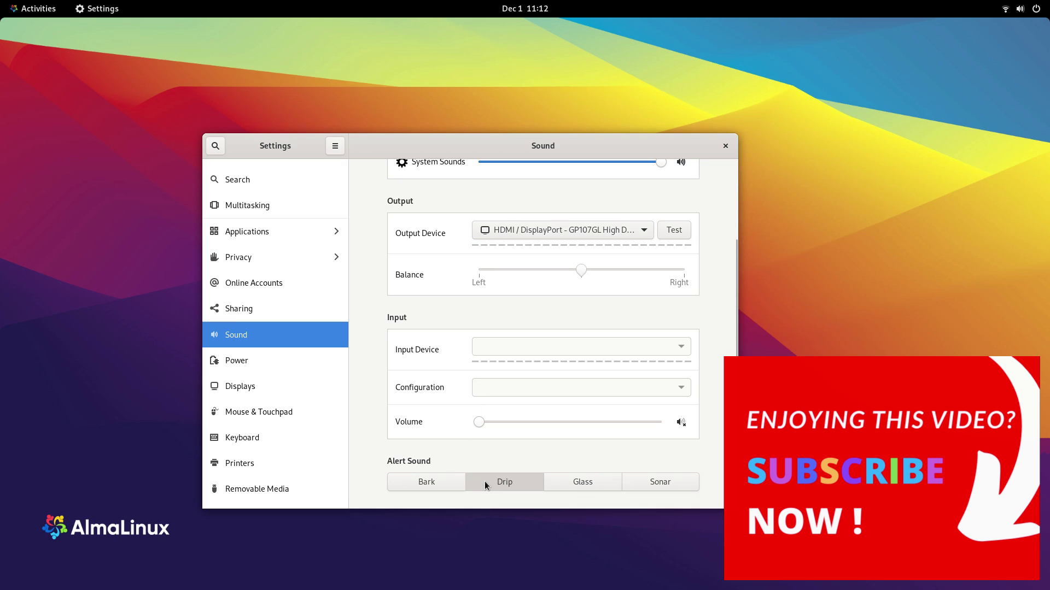
{"action": "left_click", "coordinate": [582, 486]}
{"action": "left_click", "coordinate": [510, 486]}
Step: Try one more alert sound, then switch the power mode to Balanced and back to Performance
{"action": "left_click", "coordinate": [447, 485]}
{"action": "left_click", "coordinate": [284, 356]}
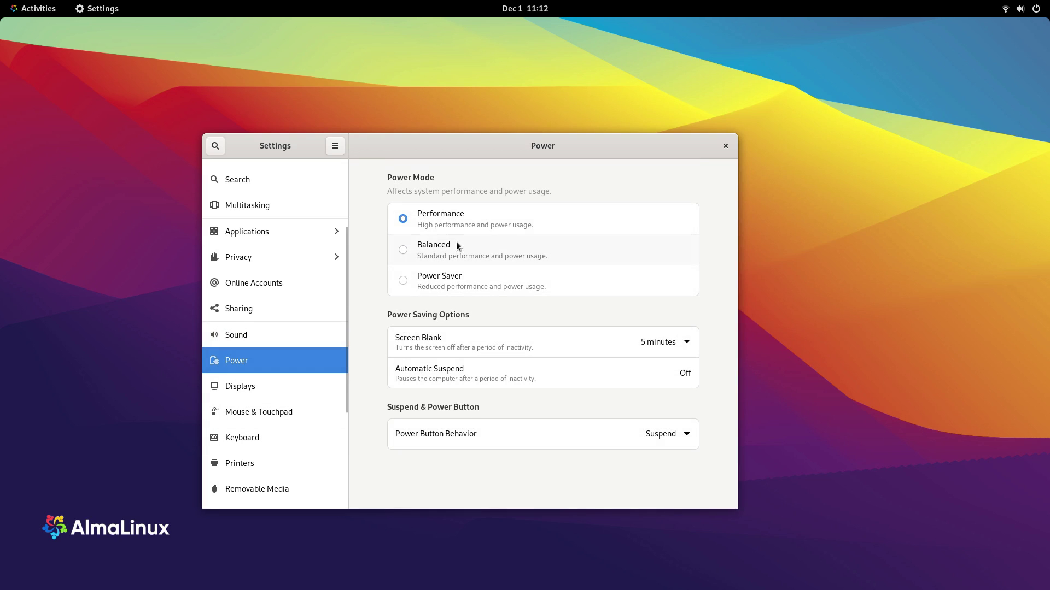
{"action": "left_click", "coordinate": [456, 244]}
{"action": "left_click", "coordinate": [455, 218]}
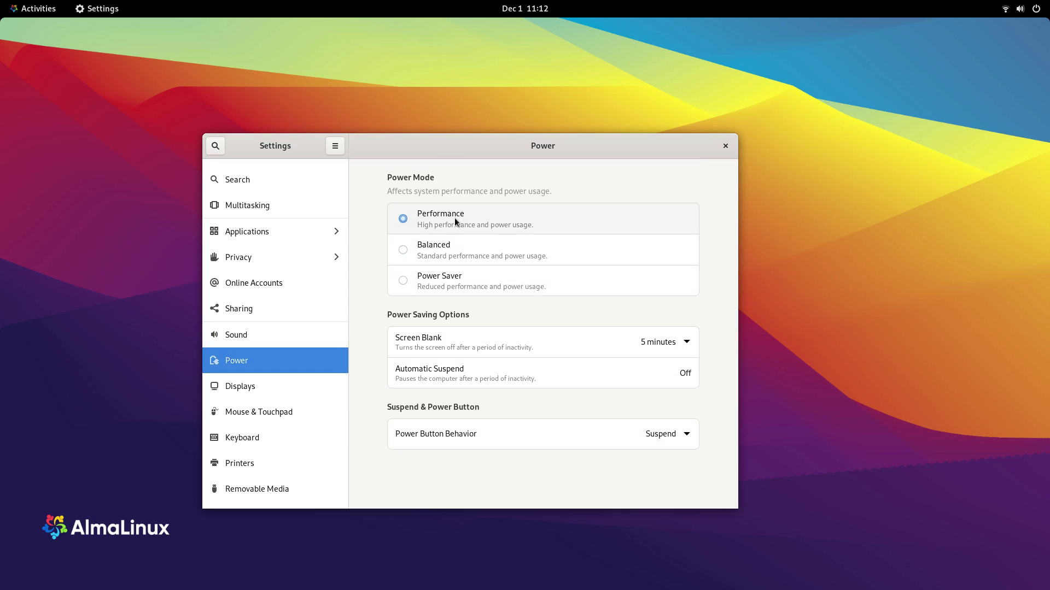
Step: Turn on Automatic Suspend when idle, leaving the Screen Blank delay unchanged
{"action": "left_click", "coordinate": [689, 346]}
{"action": "left_click", "coordinate": [709, 392]}
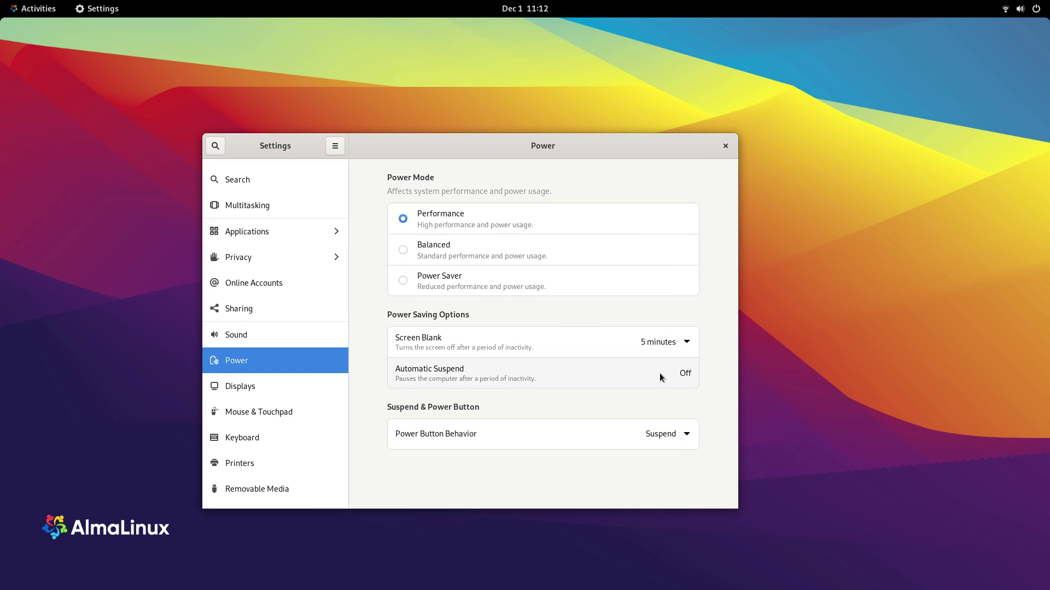
{"action": "left_click", "coordinate": [670, 369]}
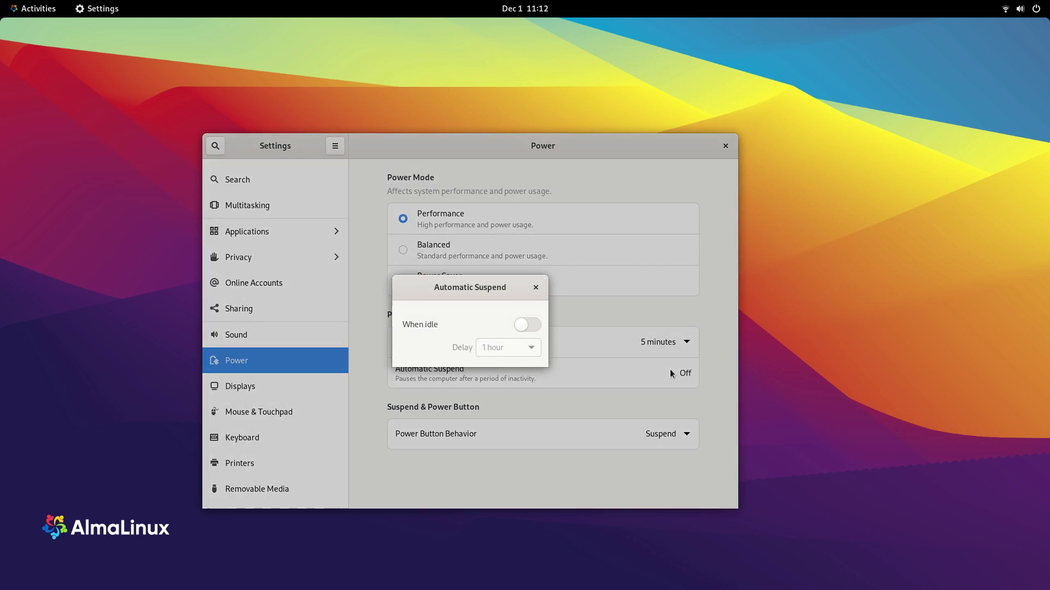
{"action": "left_click", "coordinate": [530, 325]}
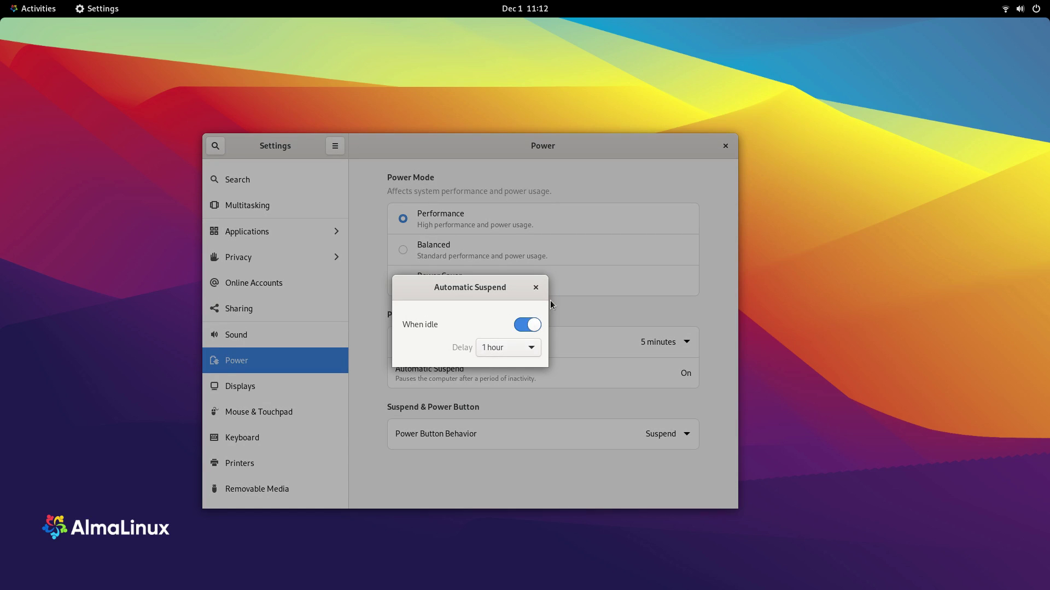
{"action": "left_click", "coordinate": [536, 288]}
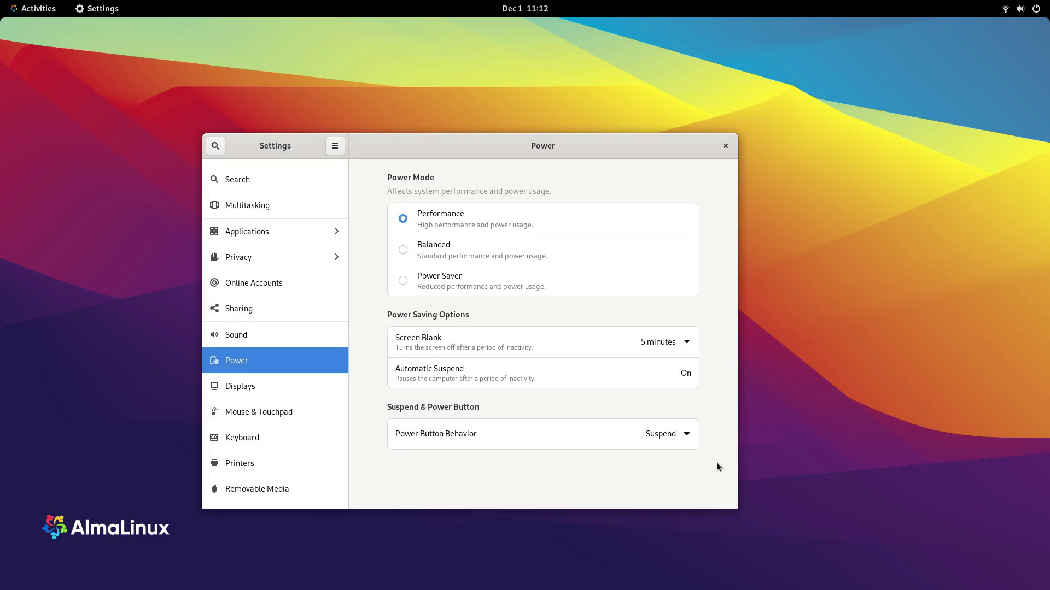
Step: Review the display refresh rate, 1920×1080 resolution and Landscape orientation choices without changing them
{"action": "left_click", "coordinate": [325, 387]}
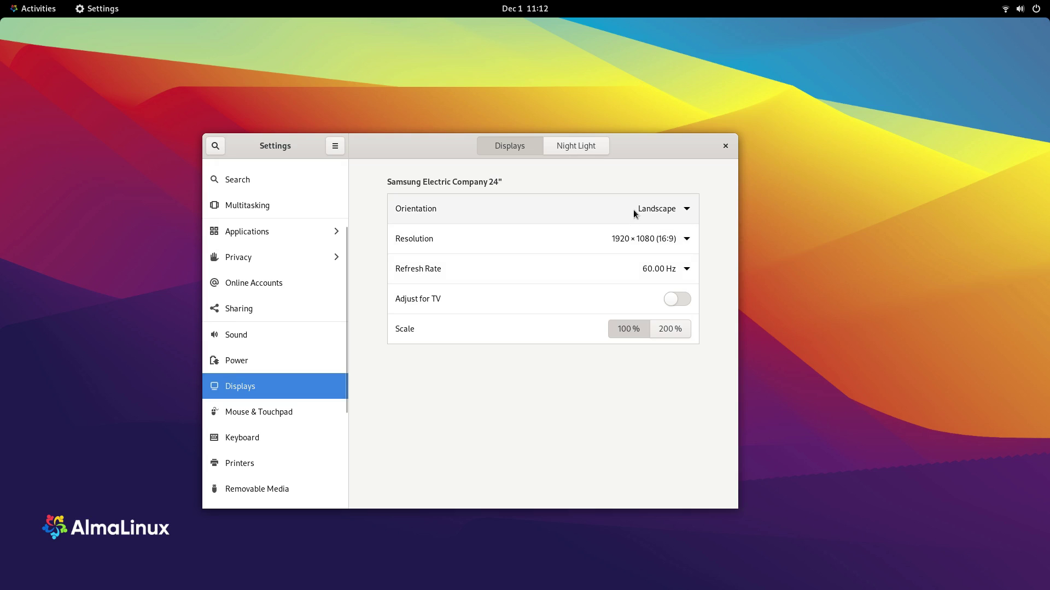
{"action": "left_click", "coordinate": [677, 269]}
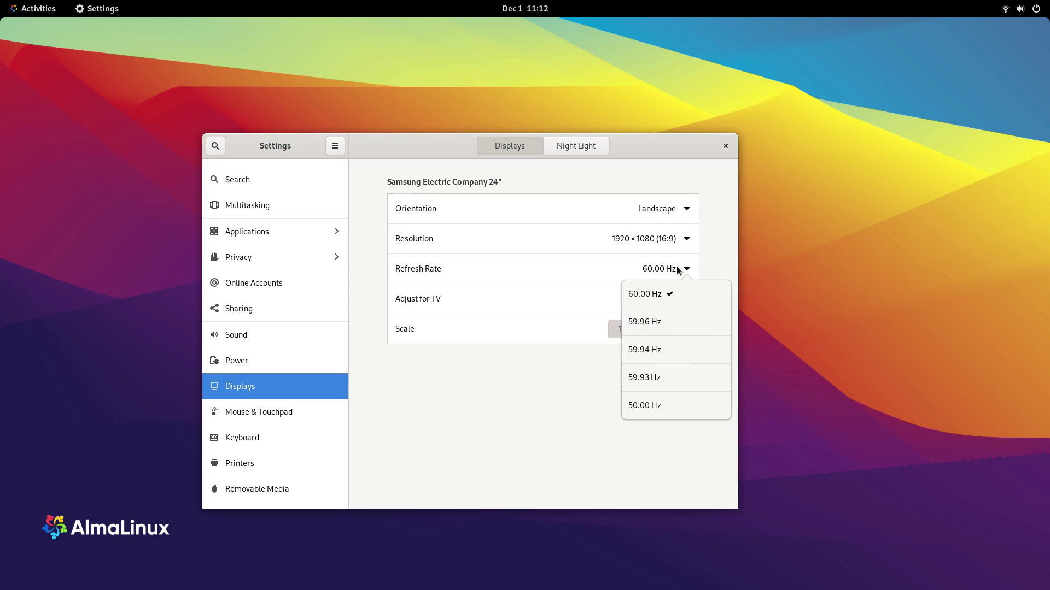
{"action": "left_click", "coordinate": [677, 269]}
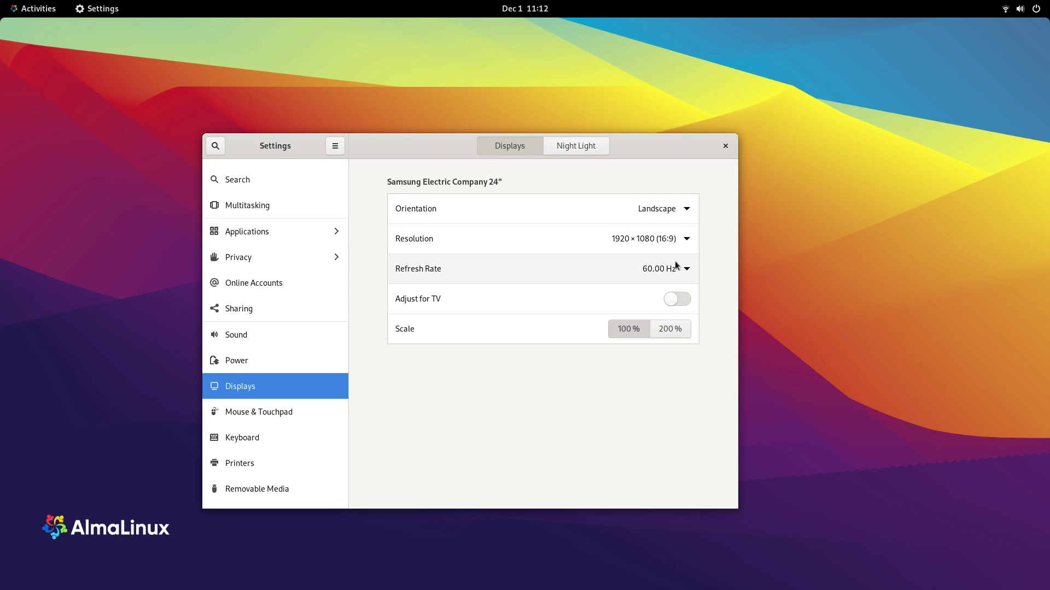
{"action": "left_click", "coordinate": [678, 240]}
{"action": "scroll", "coordinate": [684, 335], "scroll_direction": "down", "scroll_amount": 4}
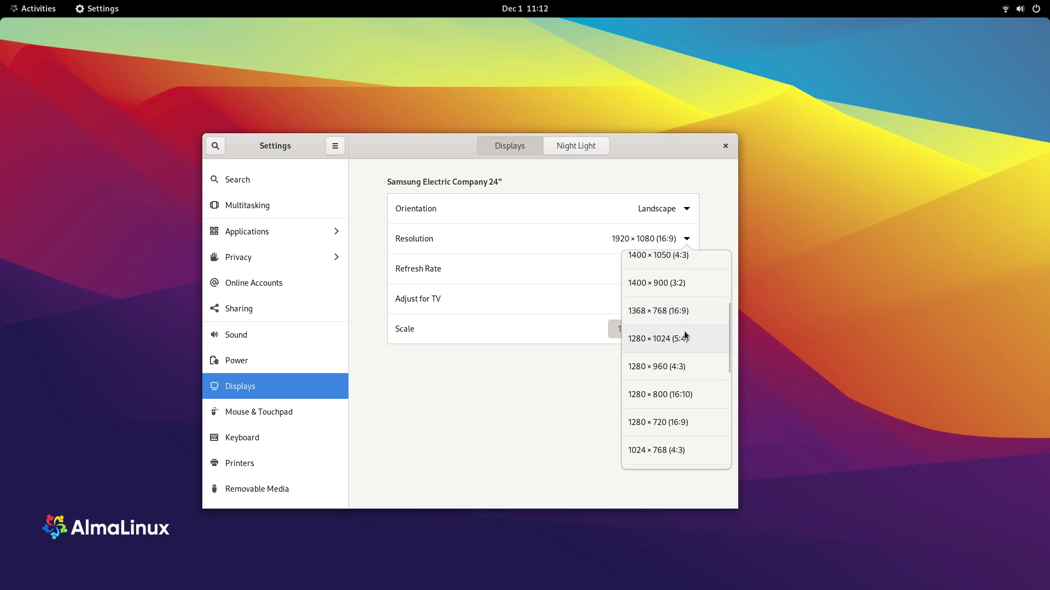
{"action": "scroll", "coordinate": [684, 335], "scroll_direction": "up", "scroll_amount": 4}
{"action": "left_click", "coordinate": [692, 211]}
{"action": "left_click", "coordinate": [688, 209]}
{"action": "left_click", "coordinate": [687, 209]}
Step: Switch Night Light on and back off, then go to Mouse & Touchpad
{"action": "left_click", "coordinate": [599, 149]}
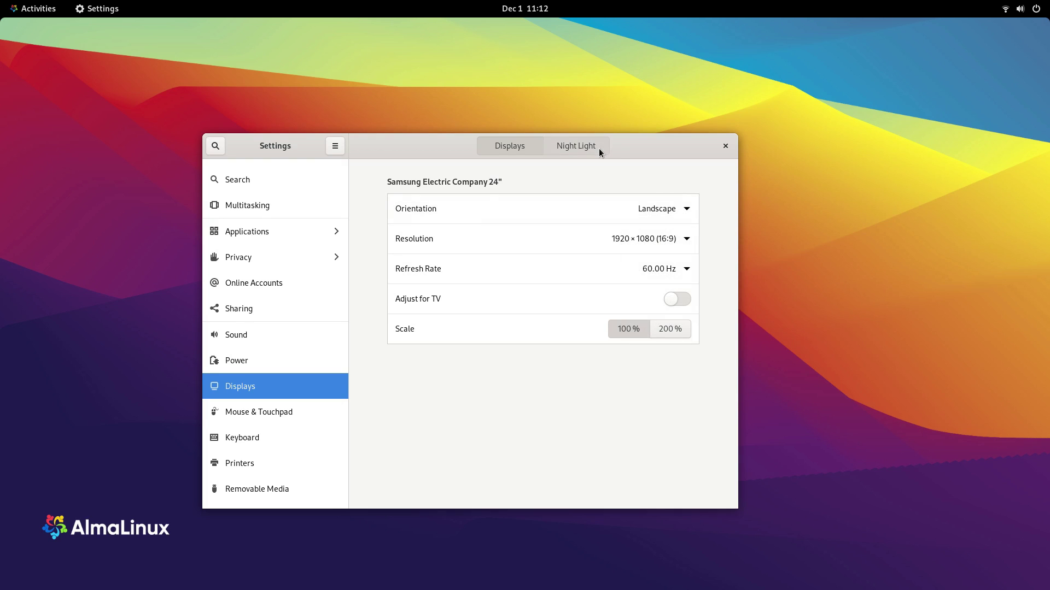
{"action": "left_click", "coordinate": [671, 225]}
{"action": "left_click", "coordinate": [671, 225]}
{"action": "left_click", "coordinate": [293, 416]}
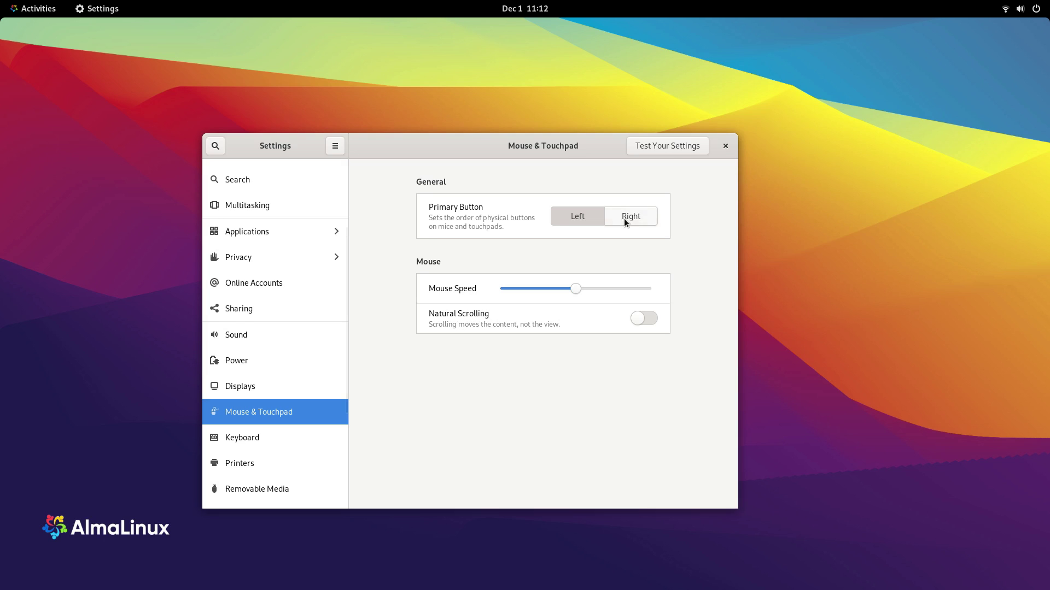
Step: Test single clicks, a double click and scrolling in the mouse test area
{"action": "left_click", "coordinate": [667, 145]}
{"action": "left_click", "coordinate": [556, 451]}
{"action": "double_click", "coordinate": [555, 452]}
{"action": "left_click", "coordinate": [555, 451]}
{"action": "scroll", "coordinate": [494, 274], "scroll_direction": "up", "scroll_amount": 10}
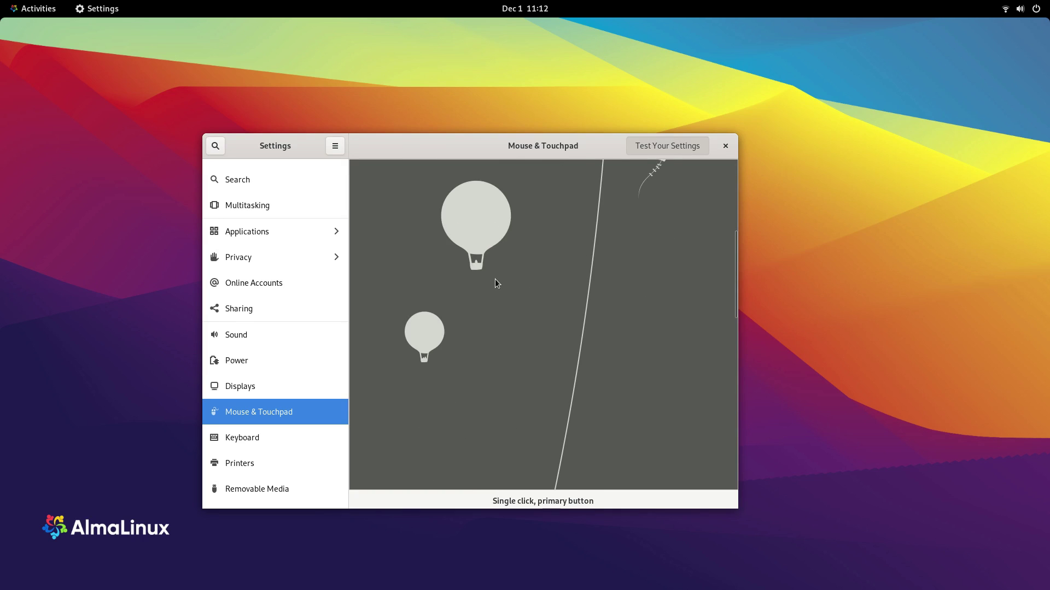
{"action": "scroll", "coordinate": [495, 279], "scroll_direction": "down", "scroll_amount": 10}
{"action": "scroll", "coordinate": [520, 325], "scroll_direction": "up", "scroll_amount": 6}
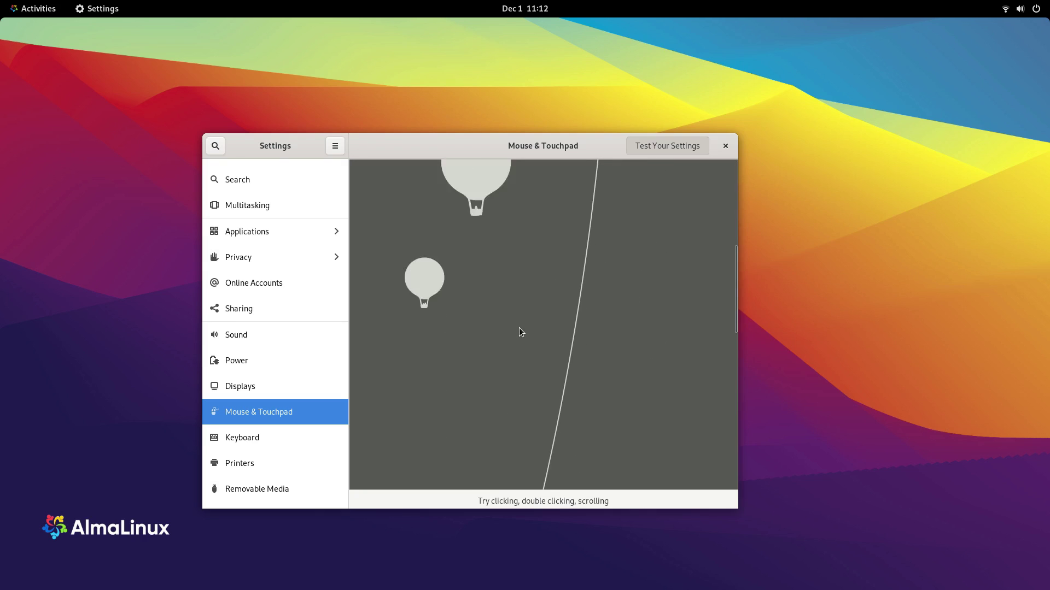
{"action": "scroll", "coordinate": [520, 332], "scroll_direction": "down", "scroll_amount": 8}
{"action": "scroll", "coordinate": [537, 317], "scroll_direction": "up", "scroll_amount": 4}
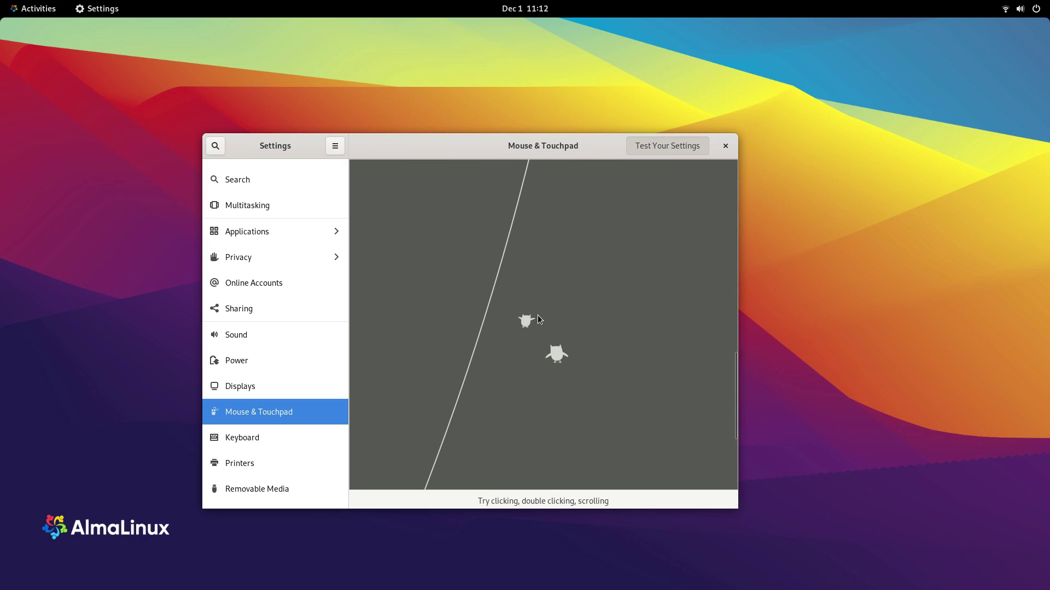
{"action": "scroll", "coordinate": [537, 315], "scroll_direction": "down", "scroll_amount": 8}
Step: Repeat the double-click test, then pass through Keyboard back to Mouse & Touchpad
{"action": "left_click", "coordinate": [543, 429]}
{"action": "double_click", "coordinate": [543, 429]}
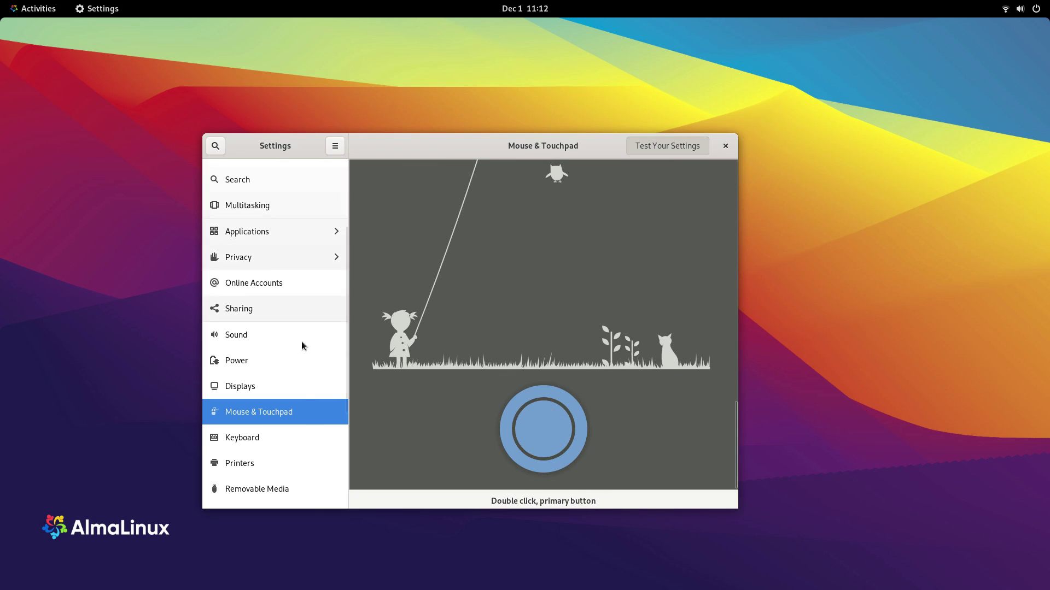
{"action": "left_click", "coordinate": [304, 433]}
{"action": "left_click", "coordinate": [263, 421]}
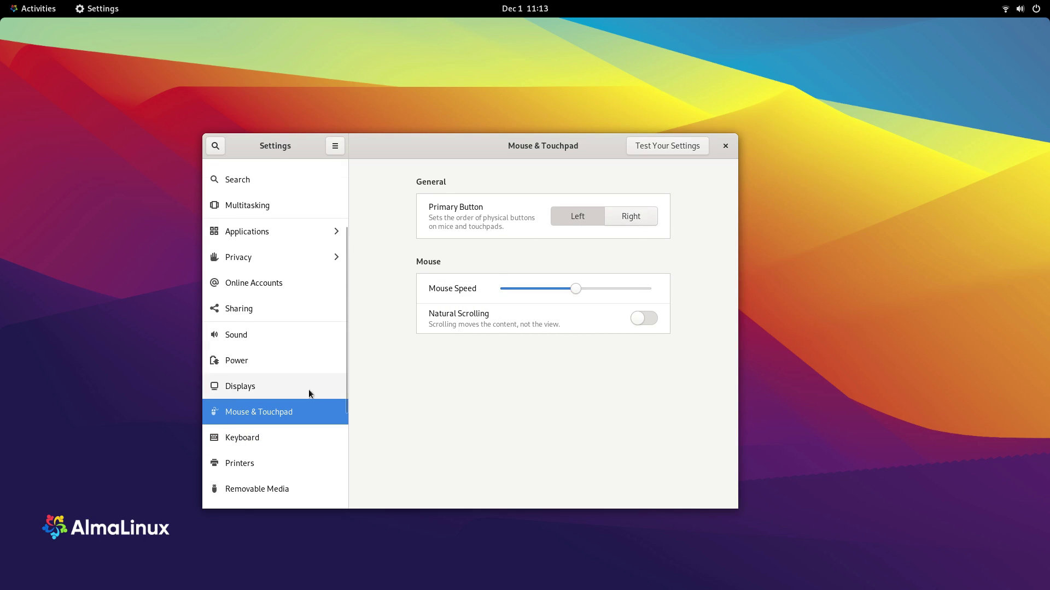
Step: Pass through Keyboard and Printers, then set Software media to Ask what to do
{"action": "scroll", "coordinate": [290, 356], "scroll_direction": "down", "scroll_amount": 5}
{"action": "left_click", "coordinate": [268, 277]}
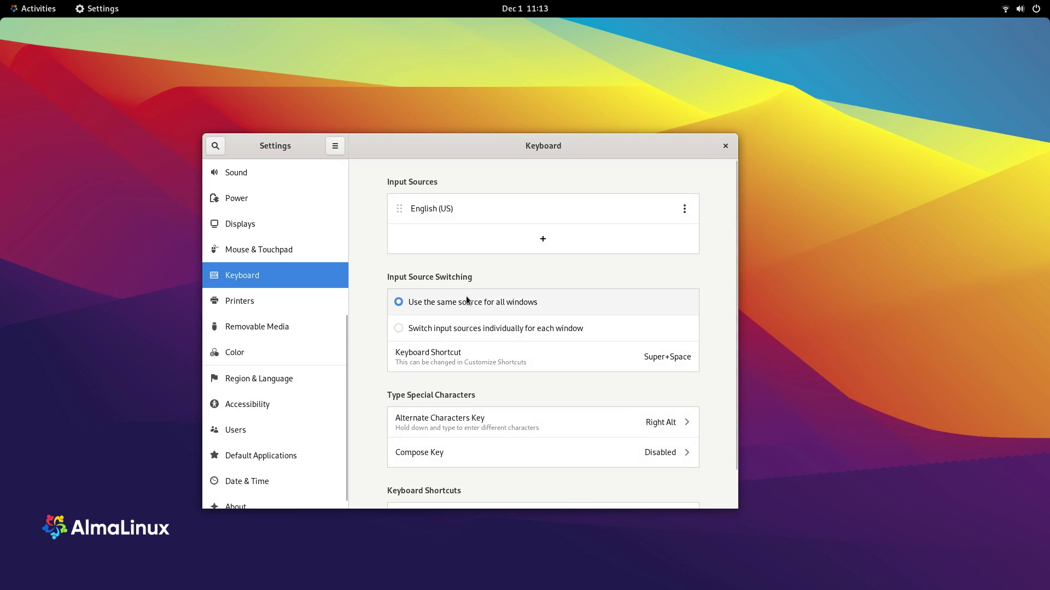
{"action": "scroll", "coordinate": [476, 325], "scroll_direction": "down", "scroll_amount": 2}
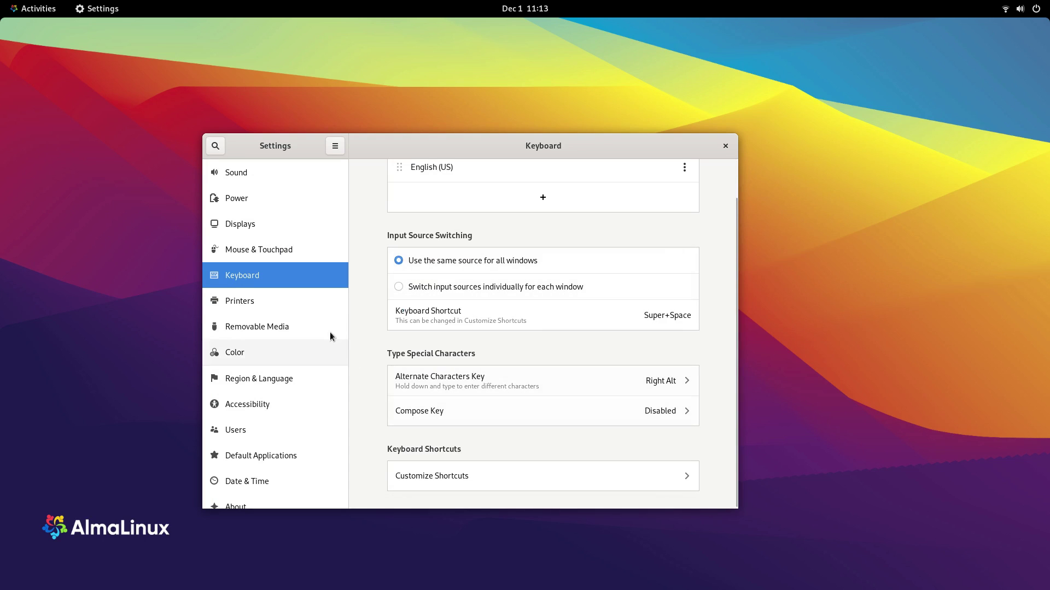
{"action": "left_click", "coordinate": [282, 302]}
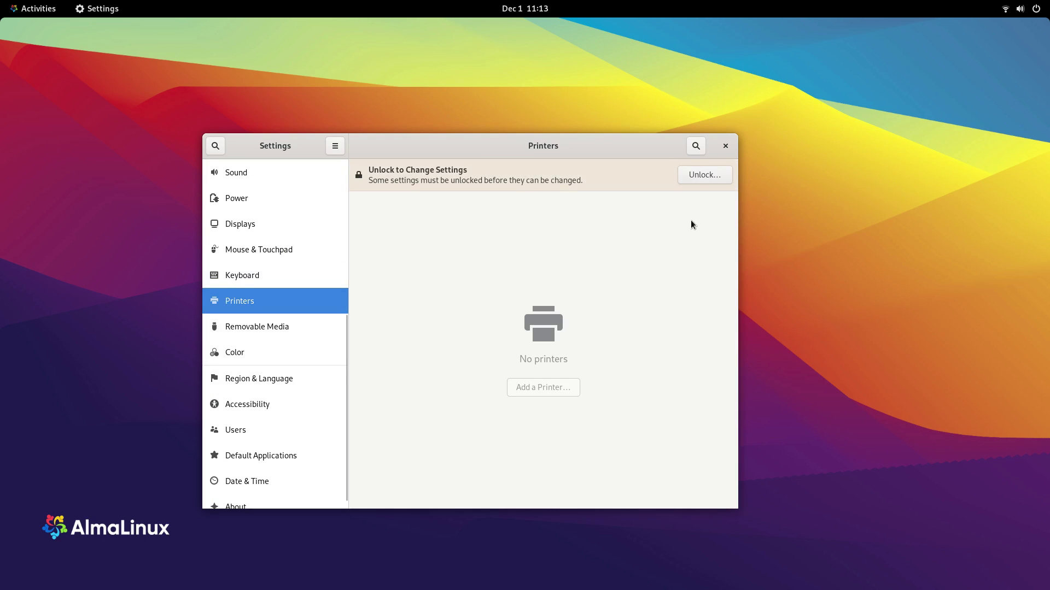
{"action": "left_click", "coordinate": [244, 323]}
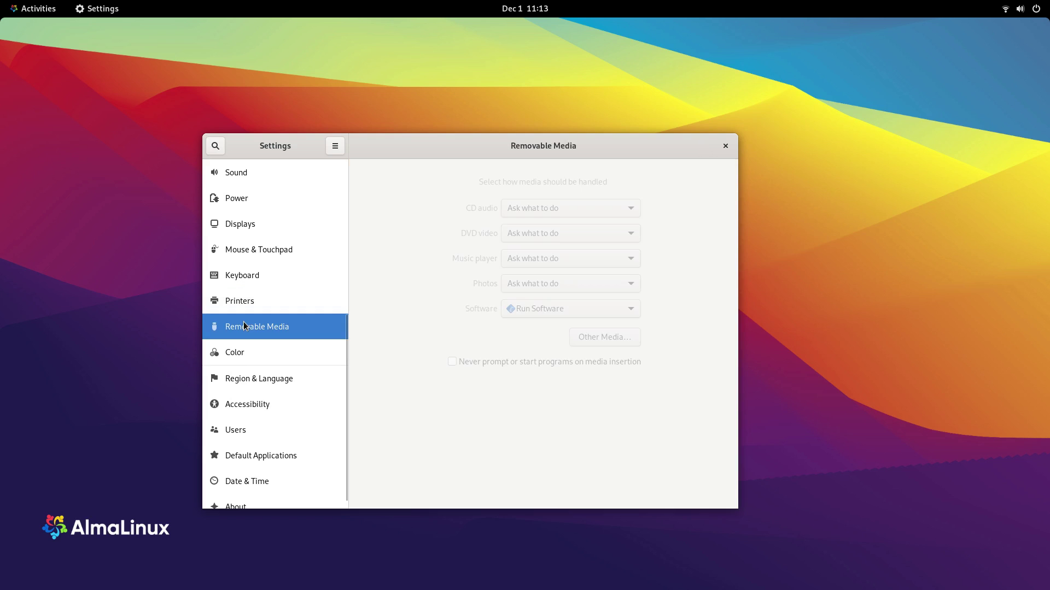
{"action": "left_click", "coordinate": [572, 314]}
{"action": "left_click", "coordinate": [558, 342]}
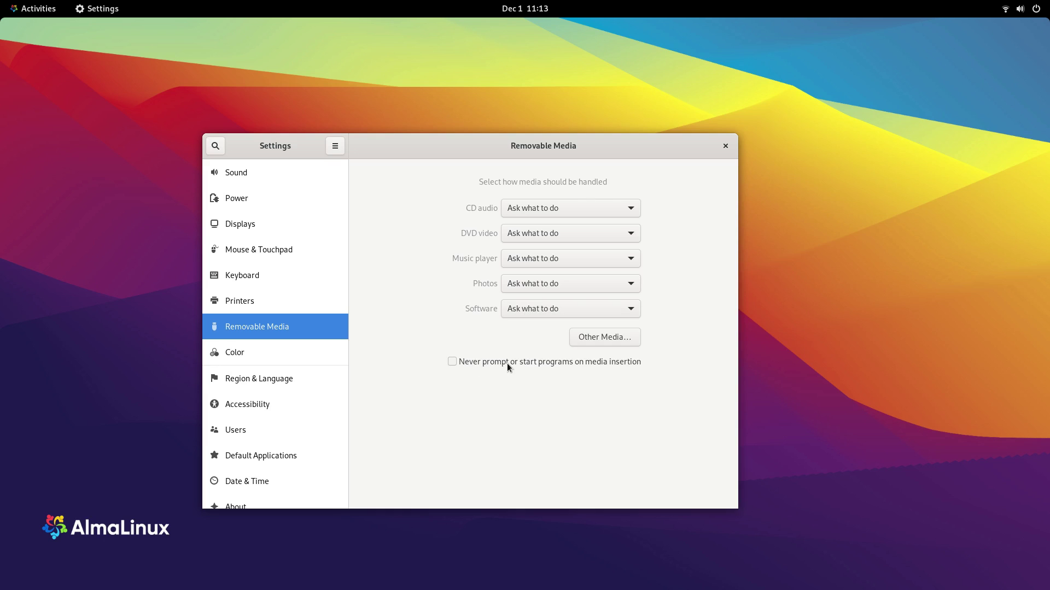
Step: Select the C24F390 monitor's Automatic - C24F390 colour profile
{"action": "left_click", "coordinate": [238, 363]}
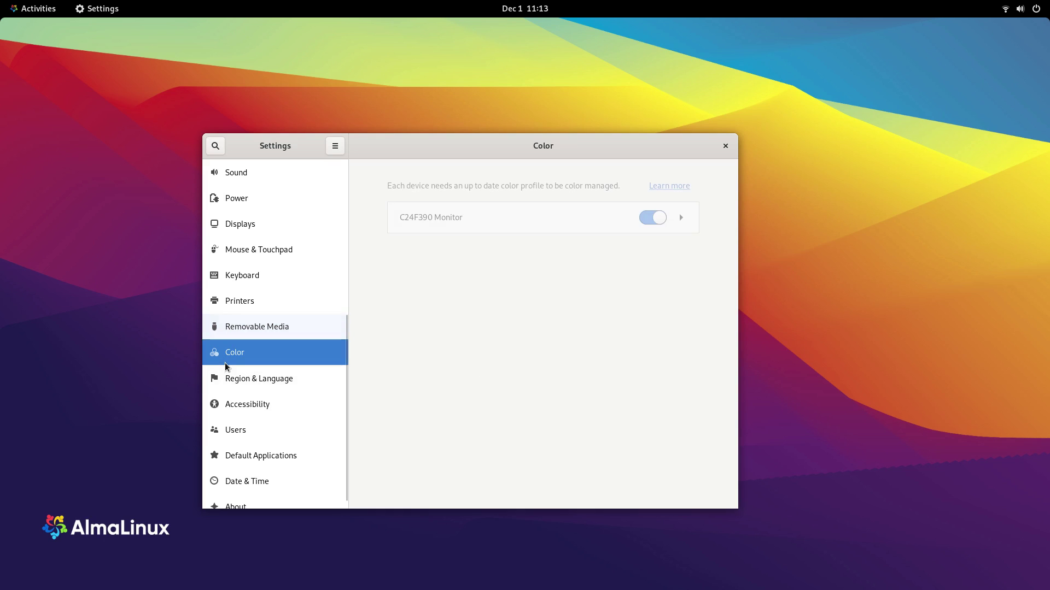
{"action": "left_click", "coordinate": [684, 217]}
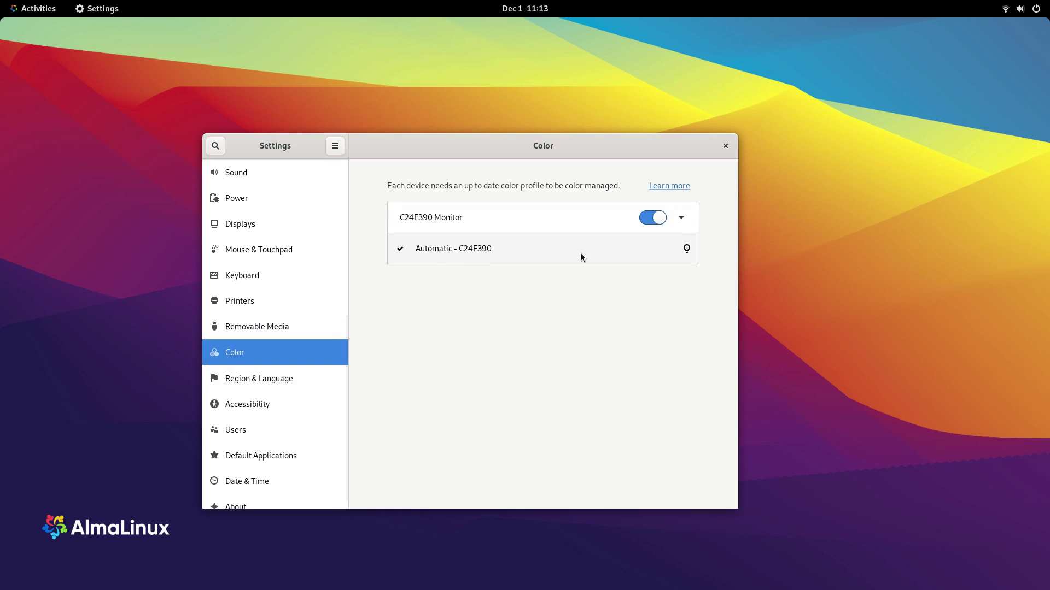
{"action": "left_click", "coordinate": [690, 256]}
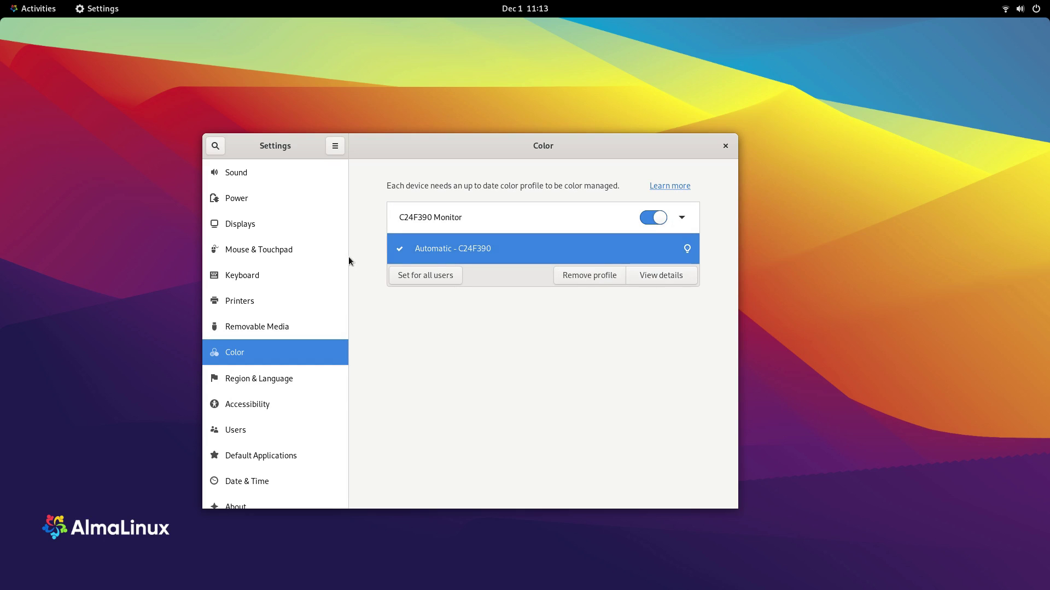
Step: View the Region & Language settings, then move on to Accessibility
{"action": "left_click", "coordinate": [304, 386]}
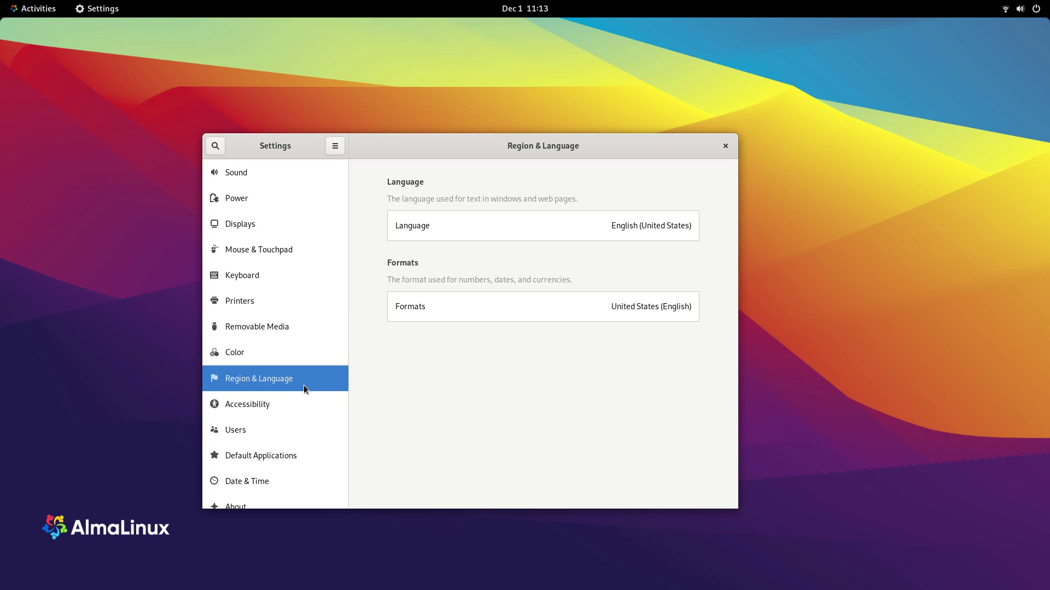
{"action": "scroll", "coordinate": [298, 379], "scroll_direction": "down", "scroll_amount": 1}
{"action": "left_click", "coordinate": [286, 392]}
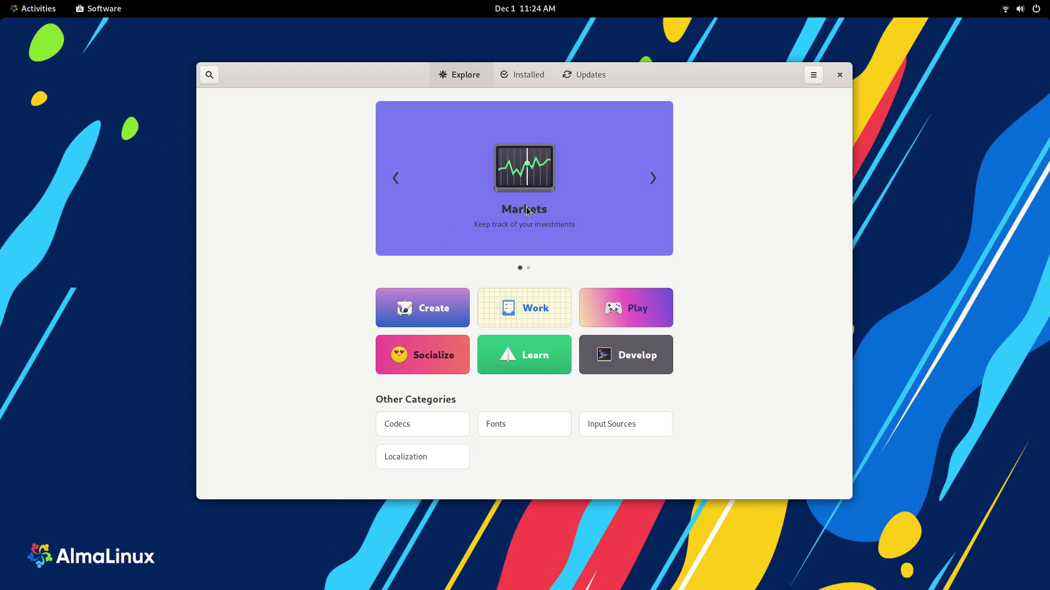
Step: Open the Markets app page, check its Source list, and go back to Explore
{"action": "left_click", "coordinate": [526, 210]}
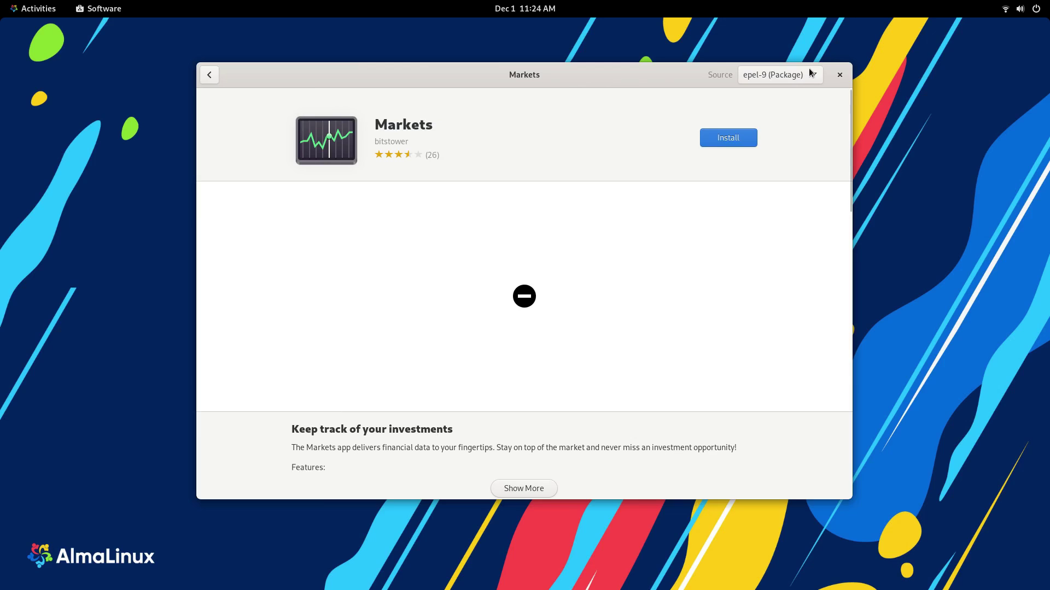
{"action": "left_click", "coordinate": [808, 73]}
{"action": "left_click", "coordinate": [208, 75]}
{"action": "left_click", "coordinate": [209, 74]}
Step: View the GIMP page and confirm its source is AlmaLinux packages, then return to Explore
{"action": "left_click", "coordinate": [652, 178]}
{"action": "left_click", "coordinate": [660, 226]}
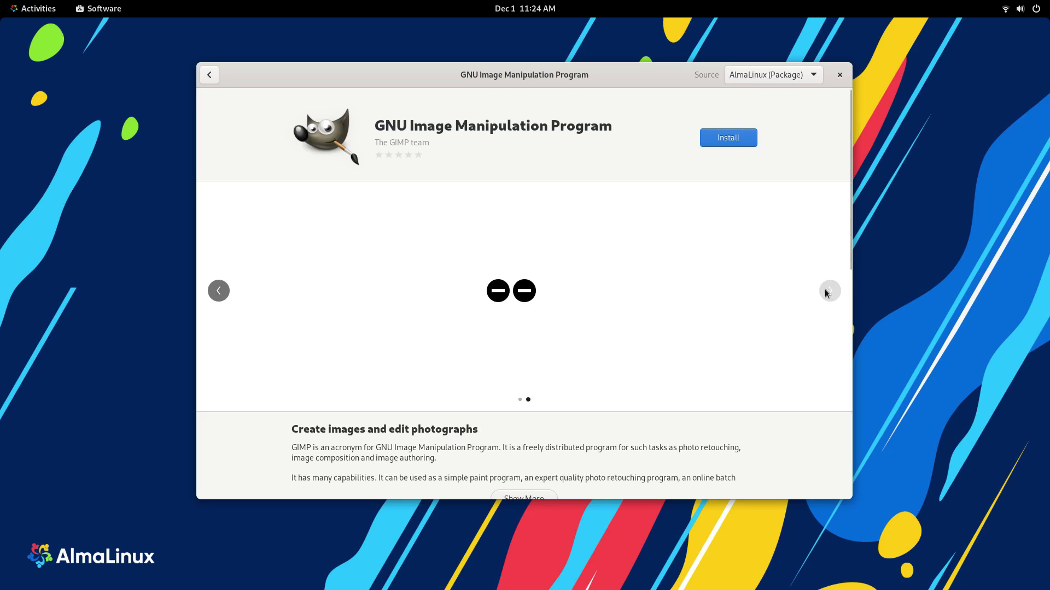
{"action": "scroll", "coordinate": [645, 284], "scroll_direction": "down", "scroll_amount": 5}
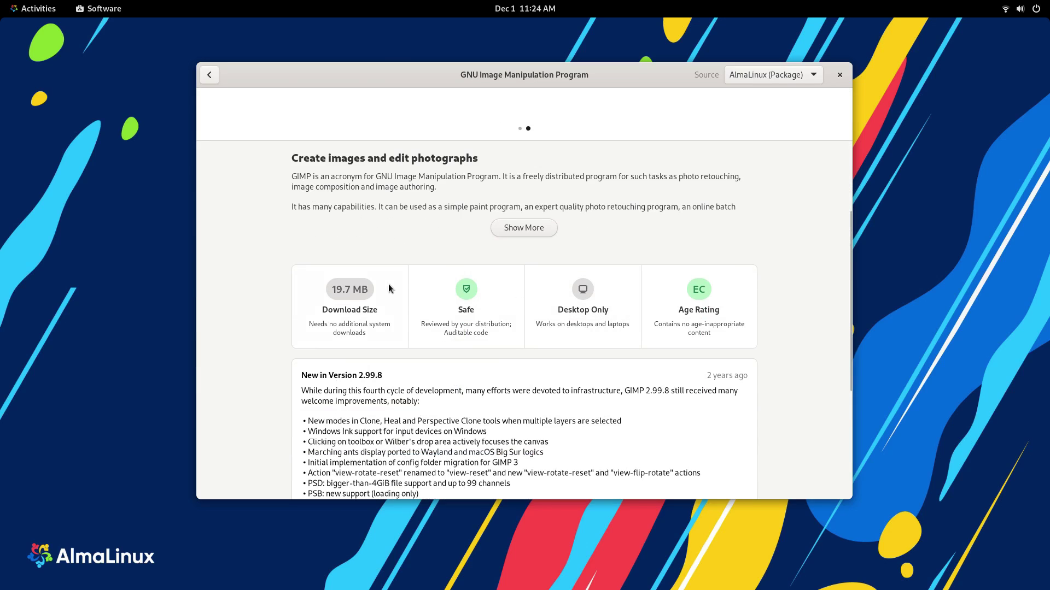
{"action": "scroll", "coordinate": [360, 334], "scroll_direction": "down", "scroll_amount": 3}
{"action": "scroll", "coordinate": [517, 375], "scroll_direction": "down", "scroll_amount": 1}
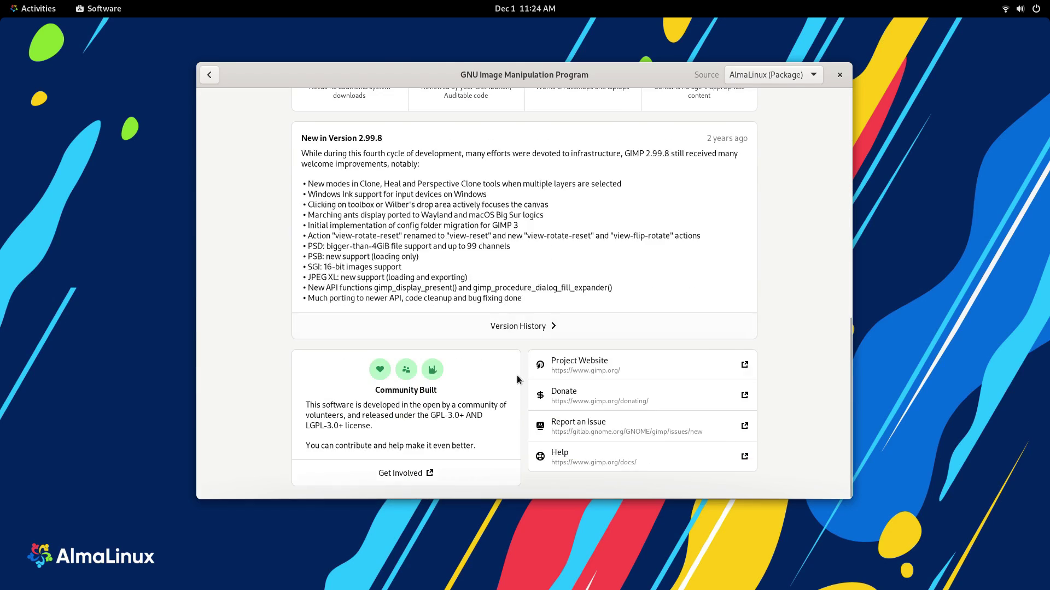
{"action": "scroll", "coordinate": [519, 376], "scroll_direction": "up", "scroll_amount": 9}
{"action": "left_click", "coordinate": [756, 75]}
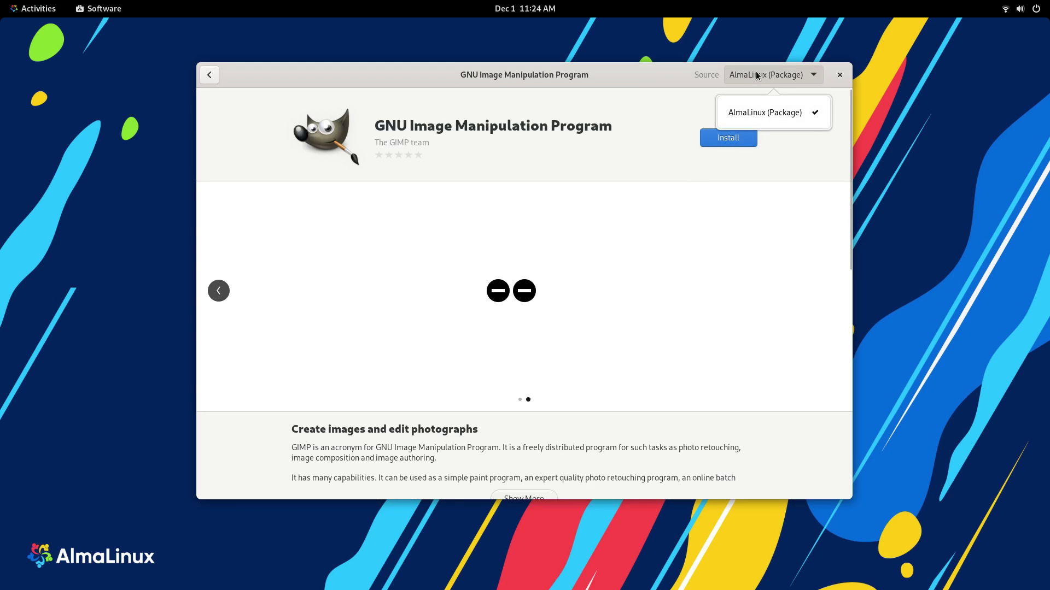
{"action": "left_click", "coordinate": [760, 79]}
{"action": "left_click", "coordinate": [218, 76]}
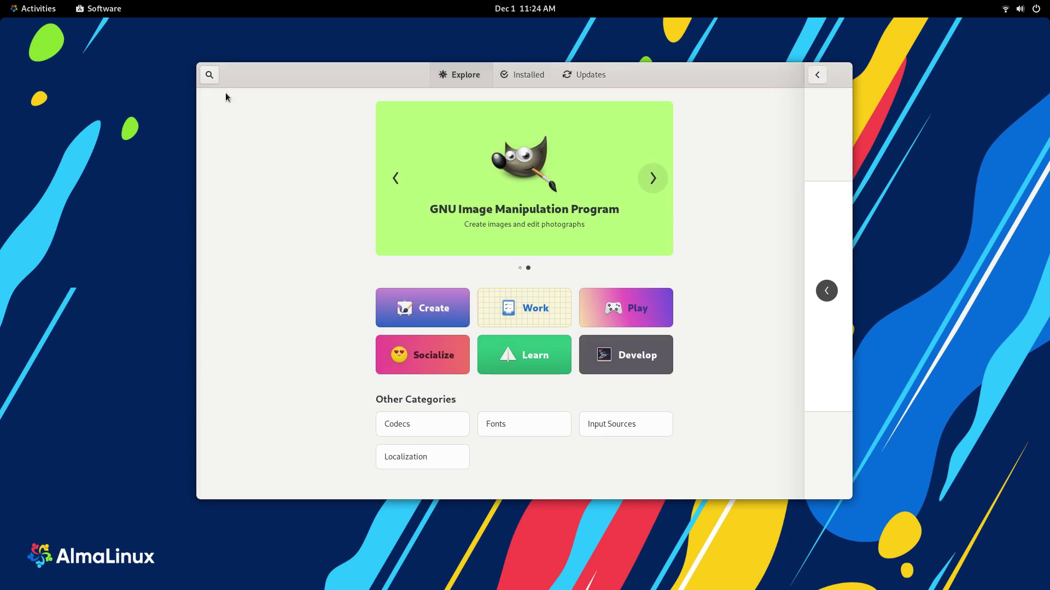
Step: Open the Create category and view Blender's details page from the featured banner
{"action": "left_click", "coordinate": [402, 313]}
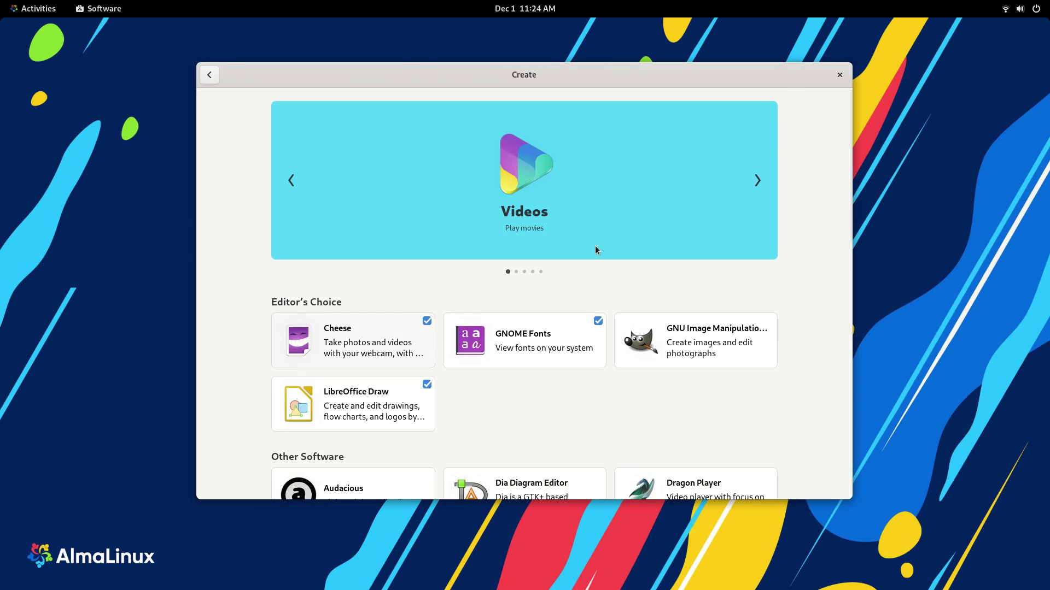
{"action": "left_click", "coordinate": [758, 188]}
{"action": "left_click", "coordinate": [758, 189]}
{"action": "left_click", "coordinate": [759, 176]}
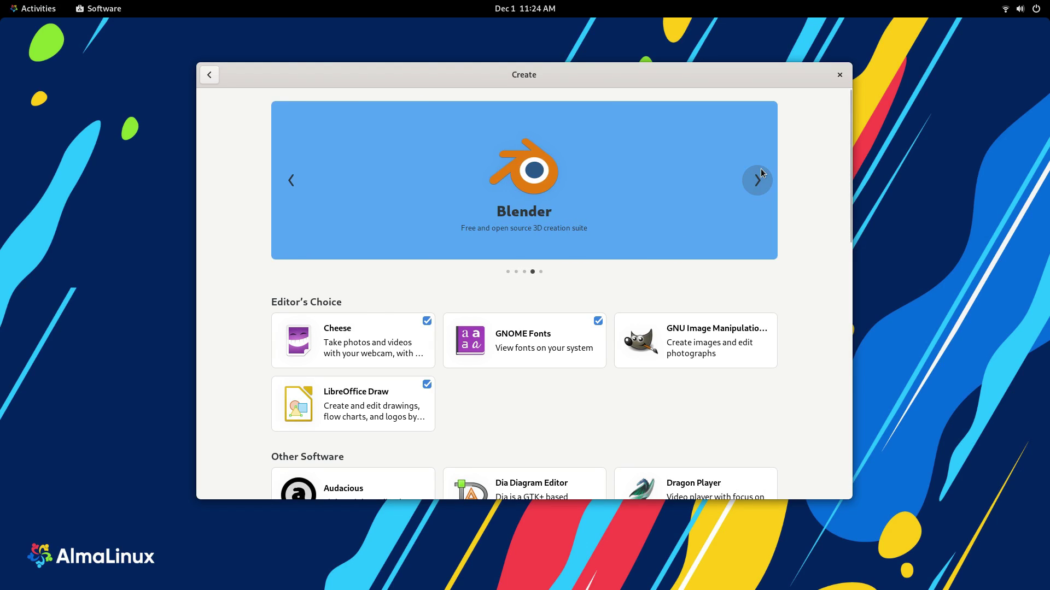
{"action": "left_click", "coordinate": [661, 249]}
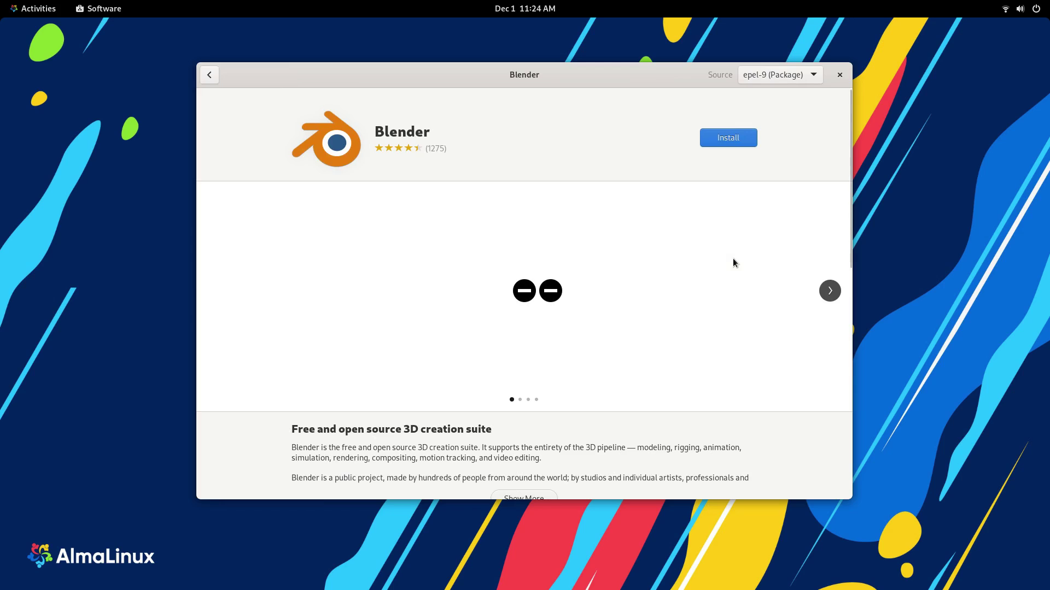
{"action": "scroll", "coordinate": [611, 279], "scroll_direction": "down", "scroll_amount": 10}
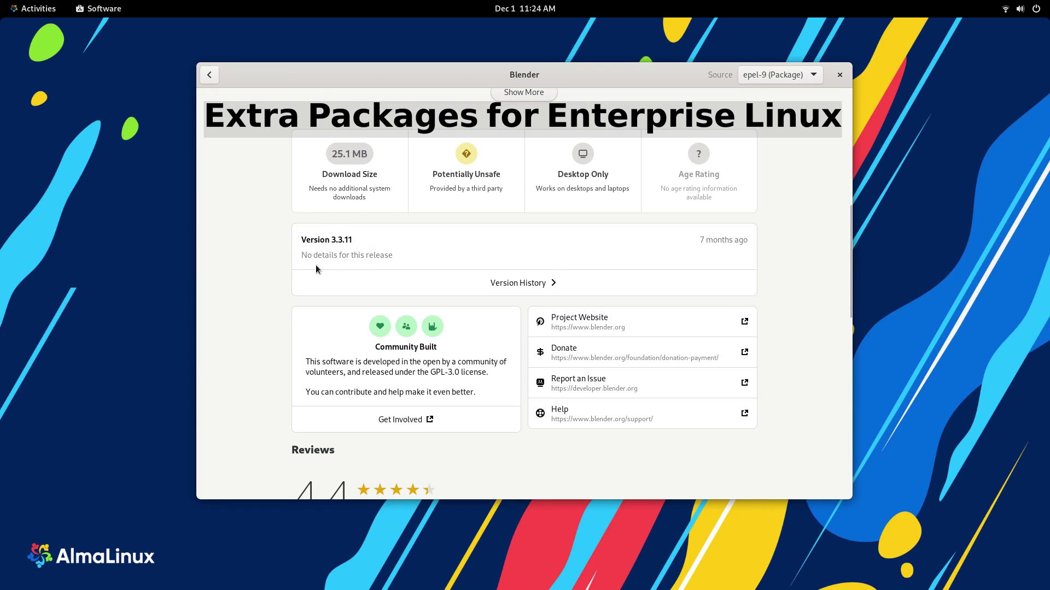
{"action": "scroll", "coordinate": [362, 284], "scroll_direction": "down", "scroll_amount": 10}
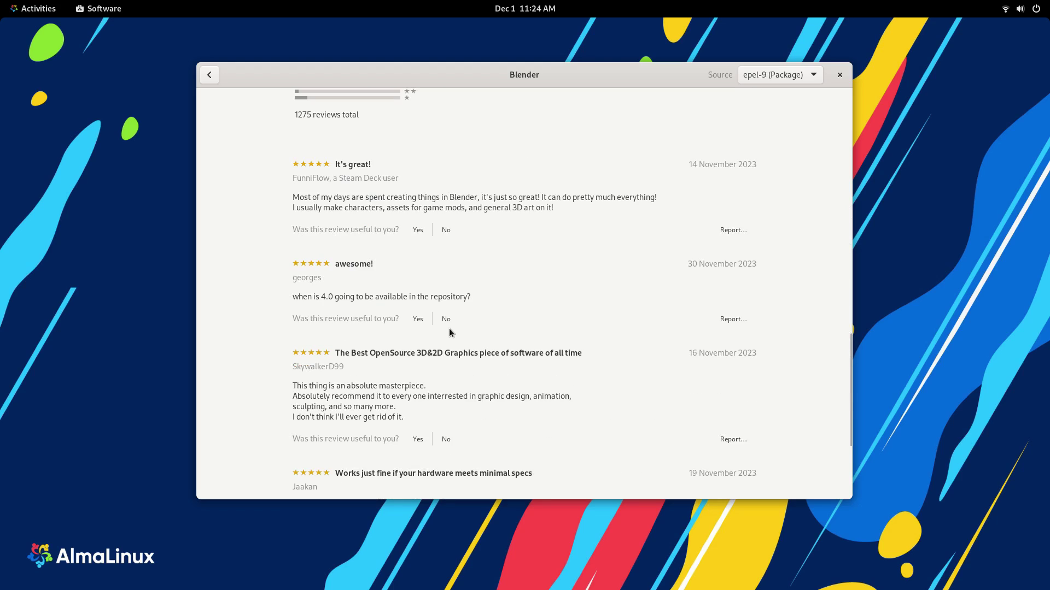
{"action": "scroll", "coordinate": [425, 287], "scroll_direction": "up", "scroll_amount": 15}
{"action": "scroll", "coordinate": [405, 349], "scroll_direction": "down", "scroll_amount": 4}
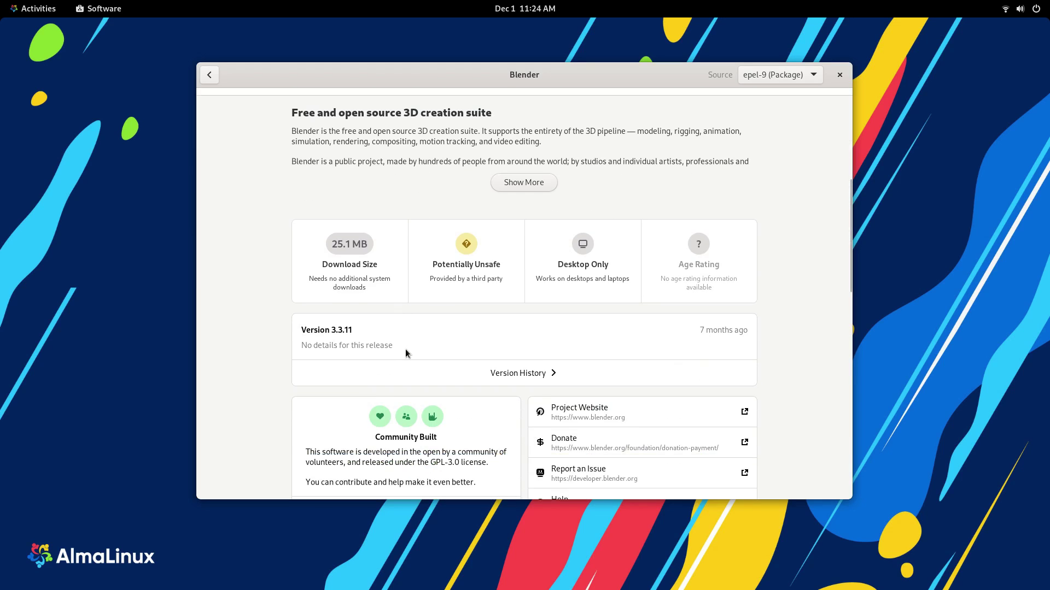
Step: Review Blender's 25.1 MB download size breakdown and its Potentially Unsafe explanation
{"action": "left_click", "coordinate": [358, 268]}
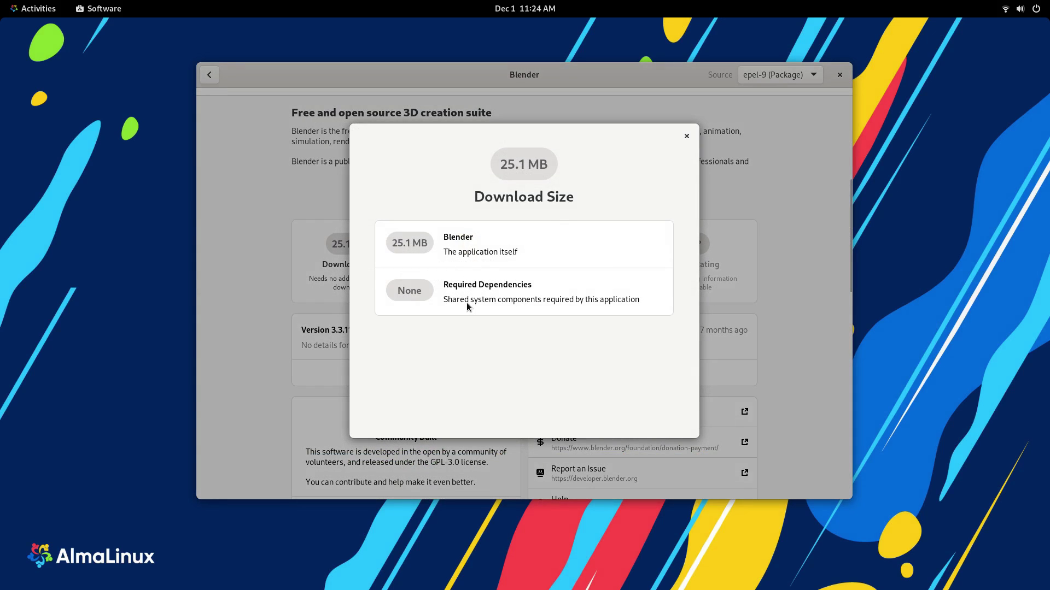
{"action": "left_click", "coordinate": [687, 136]}
{"action": "left_click", "coordinate": [507, 259]}
{"action": "scroll", "coordinate": [529, 282], "scroll_direction": "down", "scroll_amount": 1}
{"action": "left_click", "coordinate": [686, 136]}
{"action": "scroll", "coordinate": [568, 276], "scroll_direction": "up", "scroll_amount": 6}
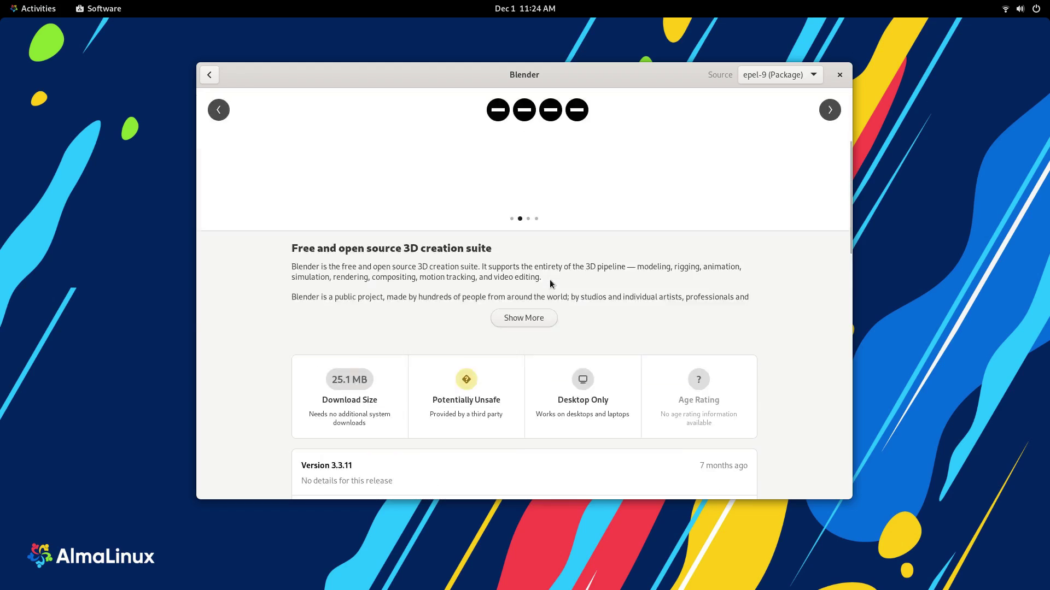
Step: Back in Create, open Gwenview's page and check its package sources
{"action": "left_click", "coordinate": [211, 83]}
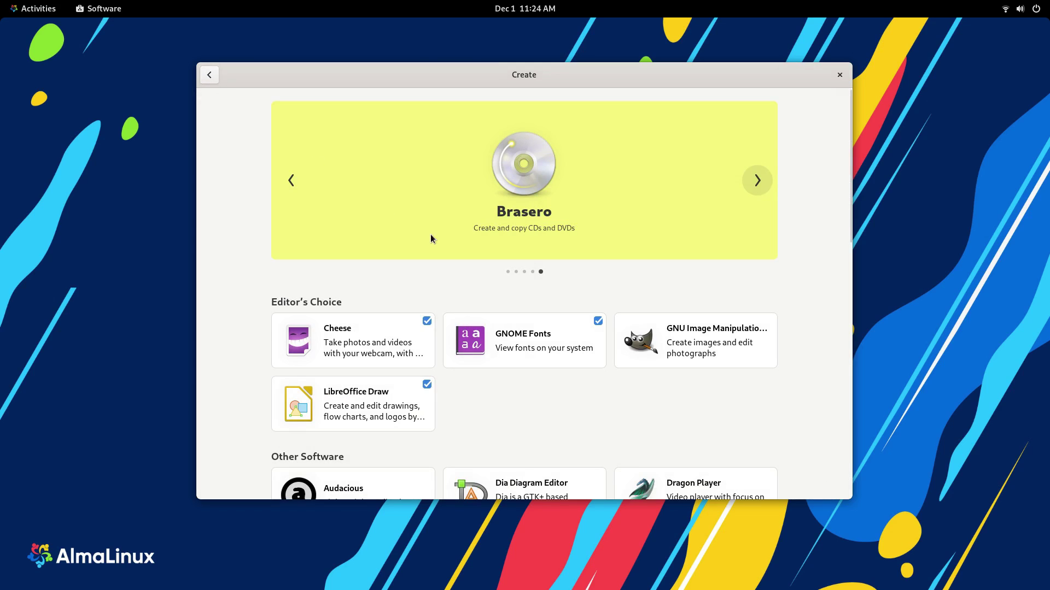
{"action": "scroll", "coordinate": [362, 283], "scroll_direction": "down", "scroll_amount": 3}
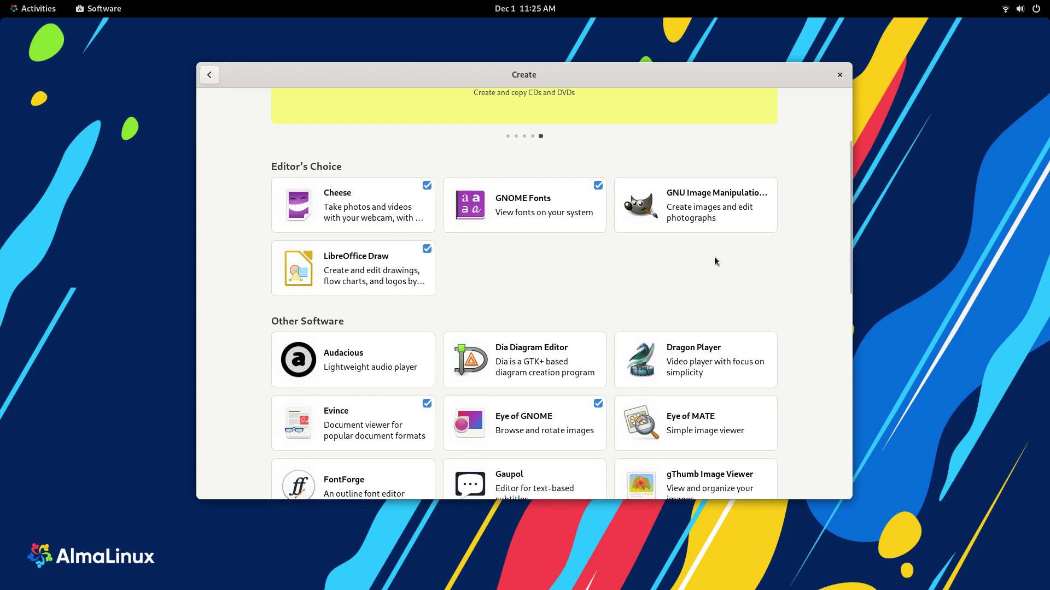
{"action": "scroll", "coordinate": [714, 261], "scroll_direction": "down", "scroll_amount": 3}
{"action": "scroll", "coordinate": [763, 330], "scroll_direction": "down", "scroll_amount": 4}
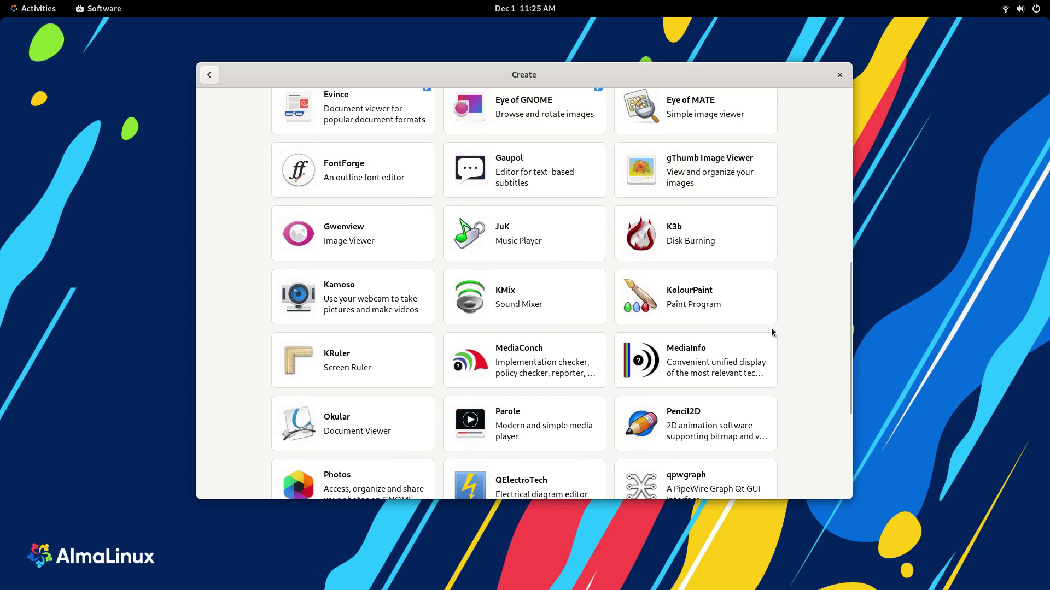
{"action": "left_click", "coordinate": [350, 244]}
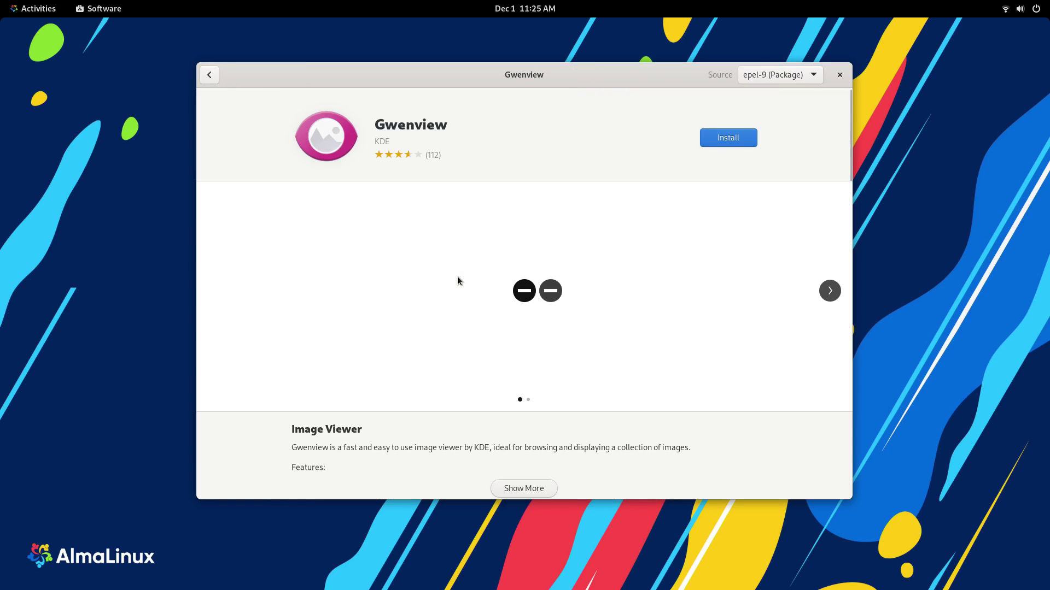
{"action": "left_click", "coordinate": [767, 74]}
{"action": "left_click", "coordinate": [767, 75]}
{"action": "left_click", "coordinate": [209, 74]}
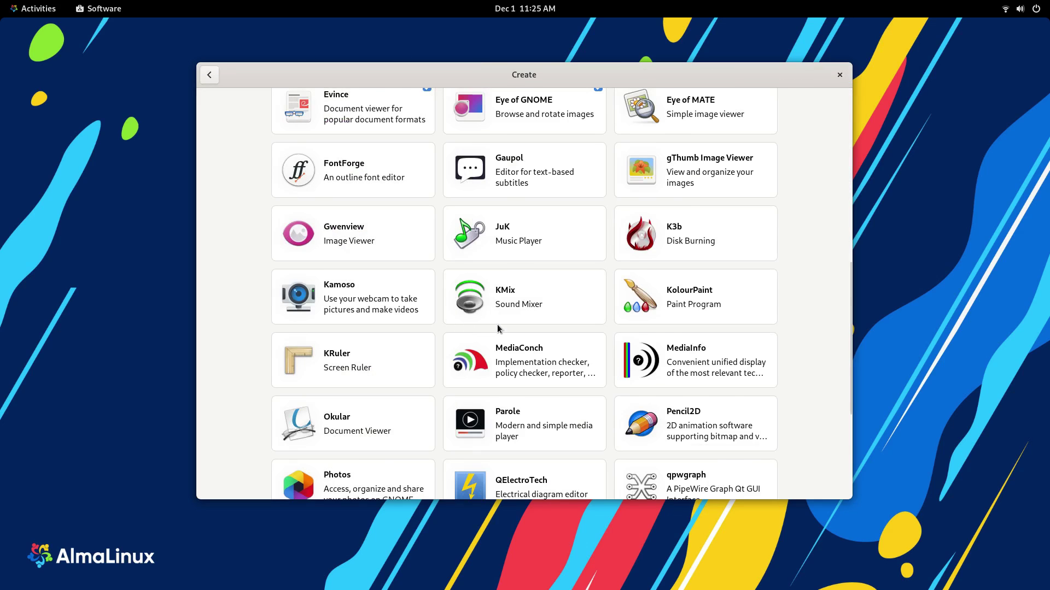
Step: Open the Parole media player's details and advance to its third screenshot
{"action": "scroll", "coordinate": [524, 295], "scroll_direction": "down", "scroll_amount": 3}
{"action": "left_click", "coordinate": [559, 292]}
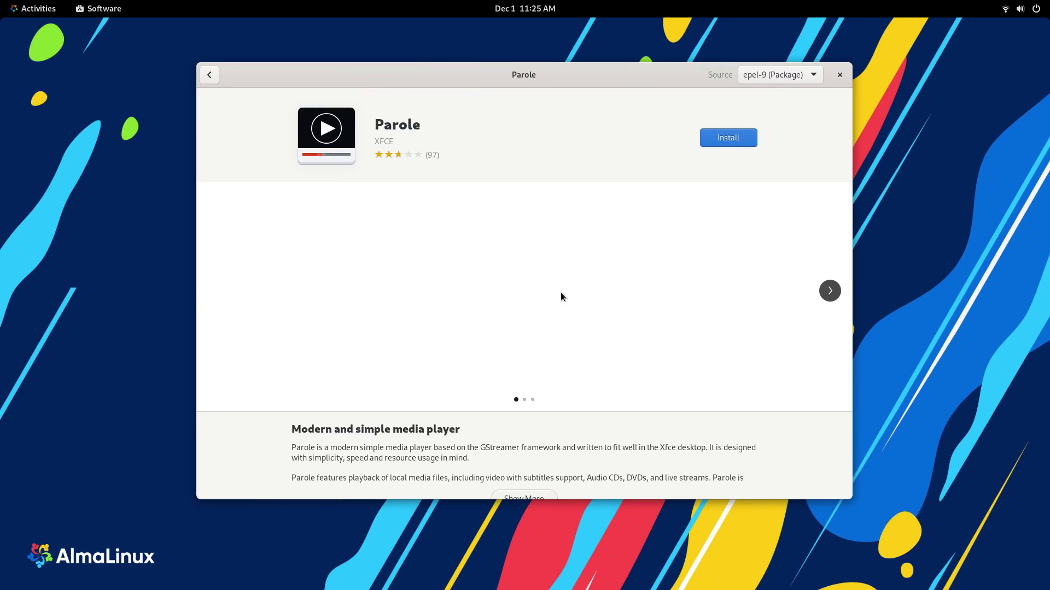
{"action": "left_click", "coordinate": [824, 294]}
{"action": "left_click", "coordinate": [824, 294]}
{"action": "scroll", "coordinate": [507, 306], "scroll_direction": "down", "scroll_amount": 5}
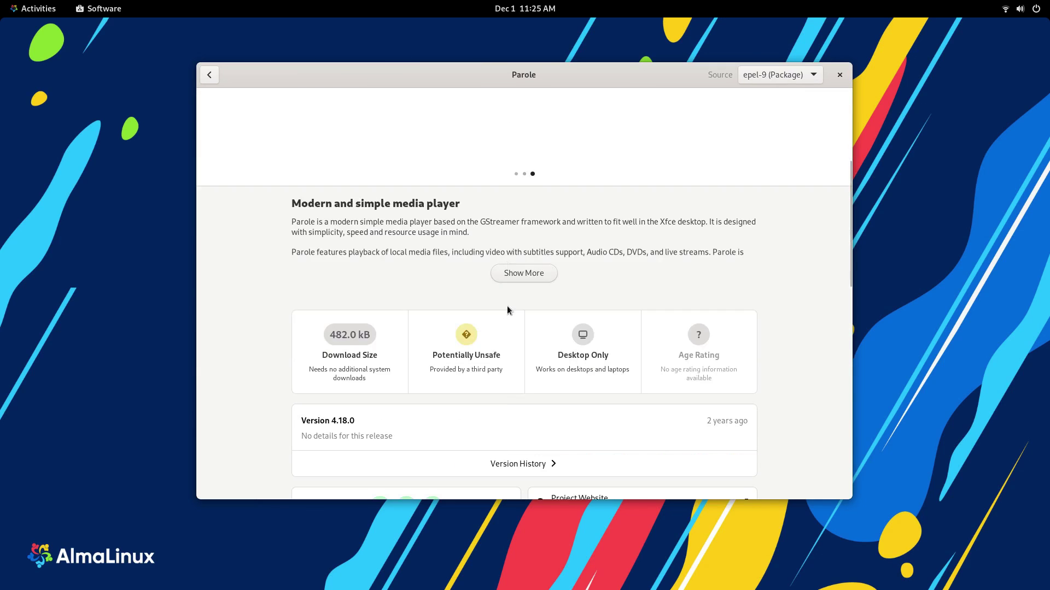
{"action": "scroll", "coordinate": [540, 317], "scroll_direction": "up", "scroll_amount": 5}
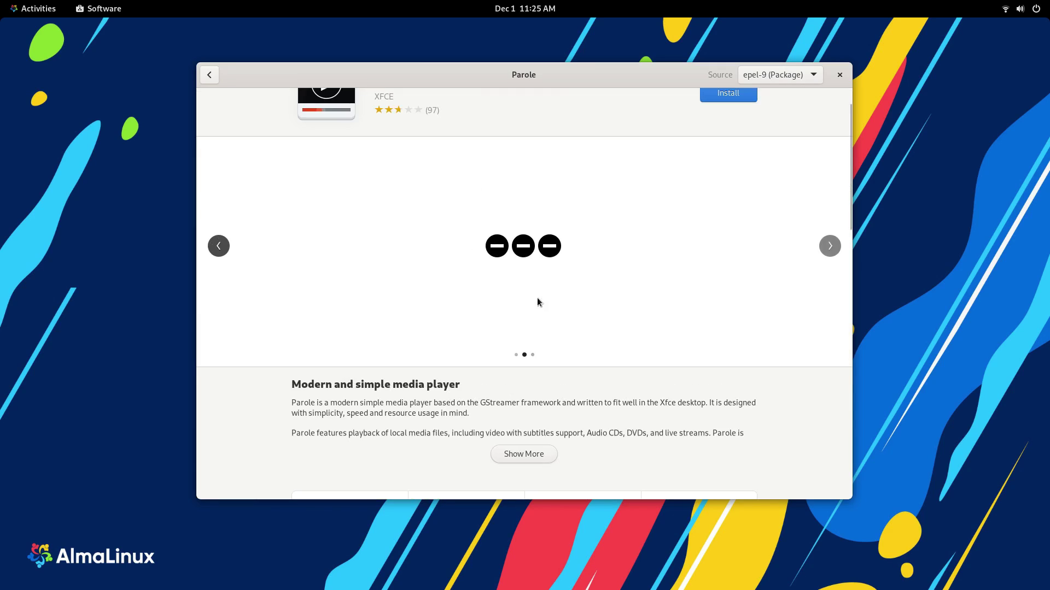
Step: Leave Parole, scroll the Create list, and return to the main Explore page
{"action": "left_click", "coordinate": [210, 75]}
{"action": "scroll", "coordinate": [575, 316], "scroll_direction": "down", "scroll_amount": 2}
{"action": "scroll", "coordinate": [560, 336], "scroll_direction": "up", "scroll_amount": 10}
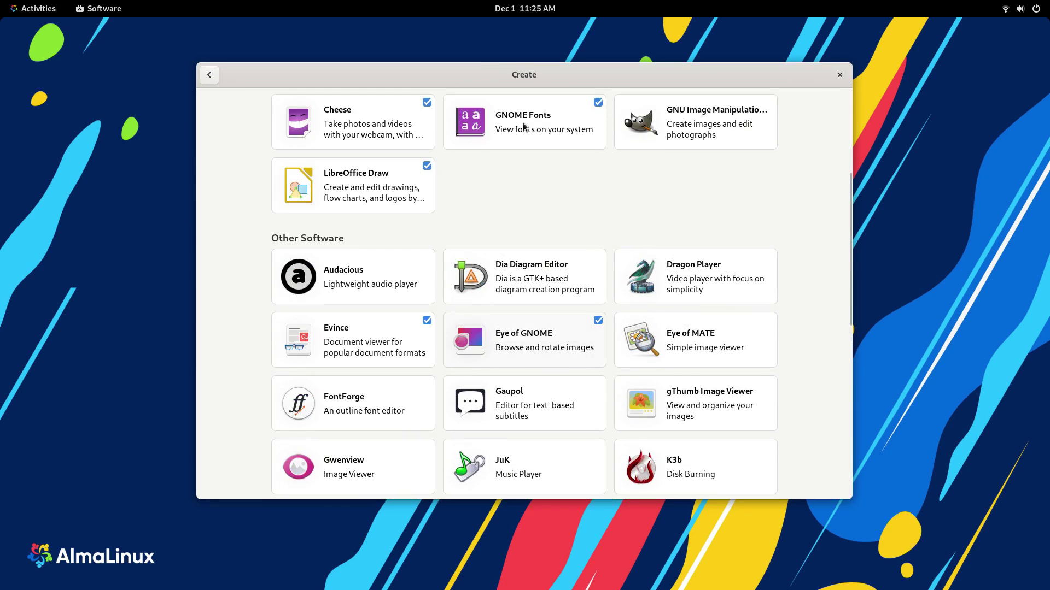
{"action": "scroll", "coordinate": [569, 321], "scroll_direction": "down", "scroll_amount": 2}
{"action": "scroll", "coordinate": [569, 320], "scroll_direction": "down", "scroll_amount": 8}
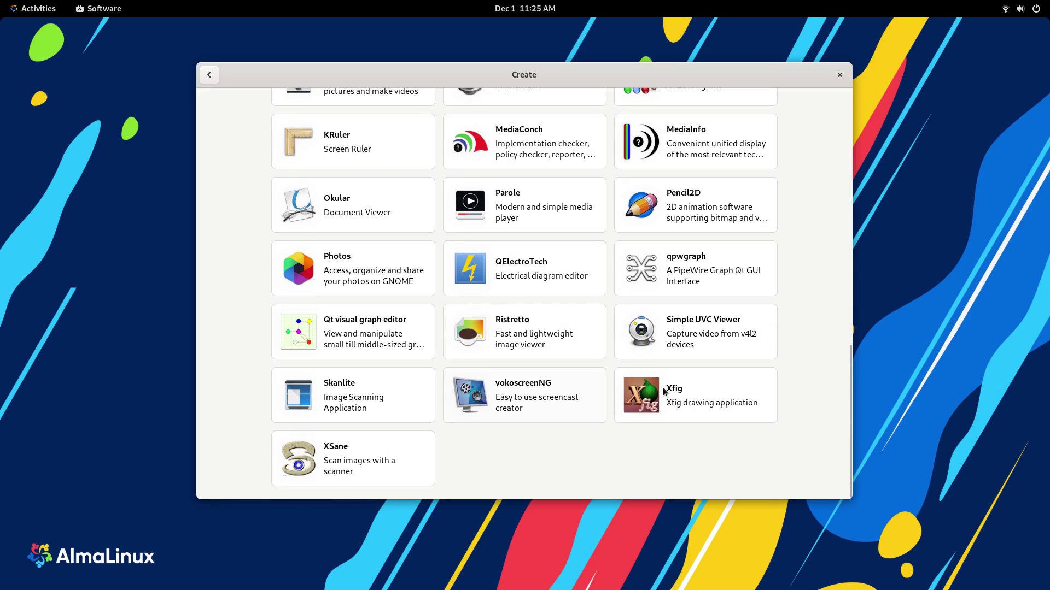
{"action": "left_click", "coordinate": [209, 74]}
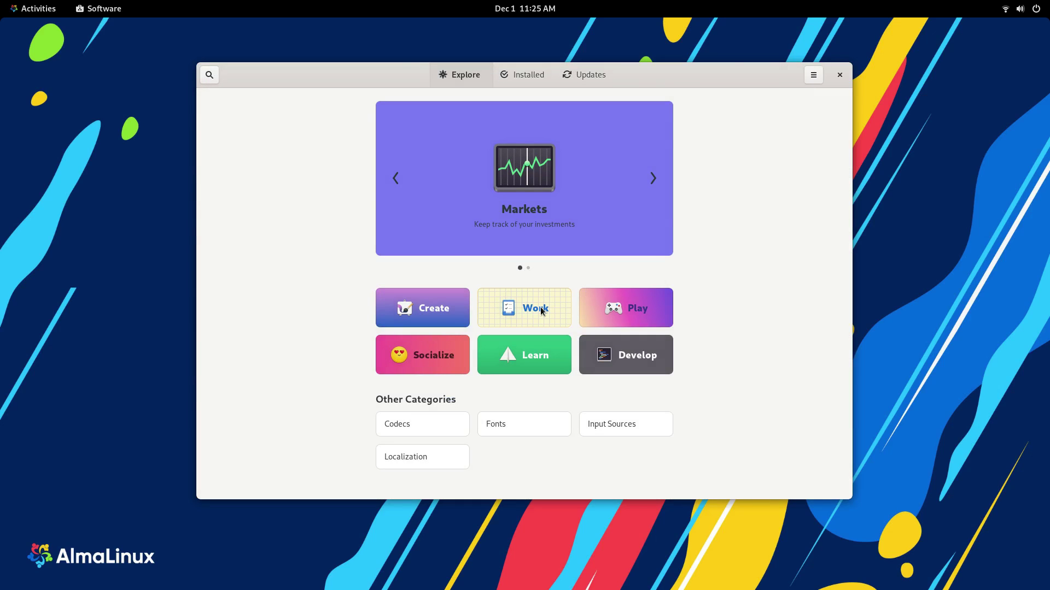
Step: Open the Work category and cycle its featured banner through GNOME Disks and Evolution
{"action": "left_click", "coordinate": [540, 309]}
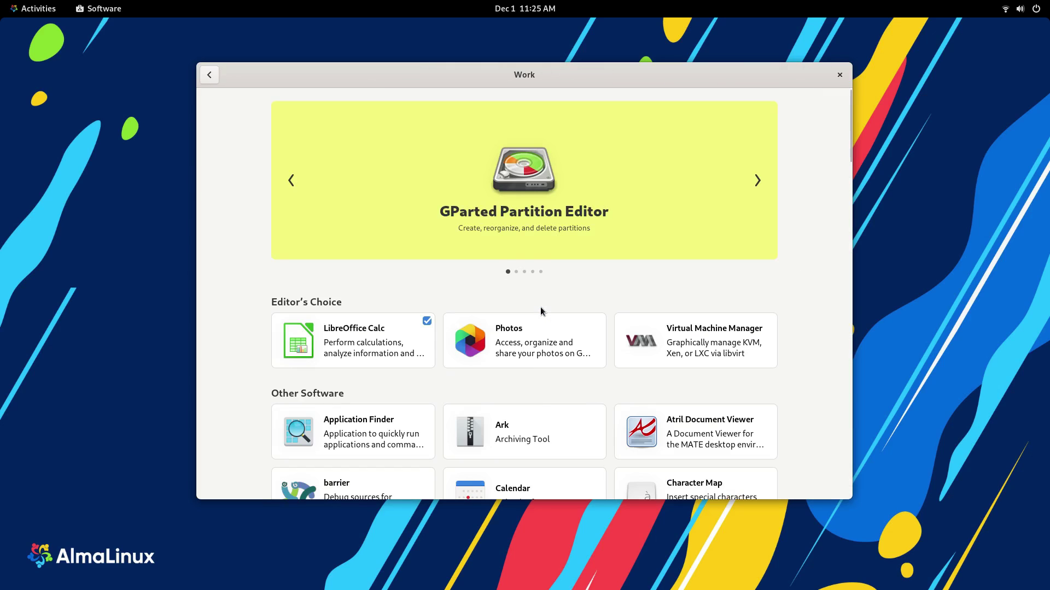
{"action": "left_click", "coordinate": [766, 181]}
{"action": "left_click", "coordinate": [771, 183]}
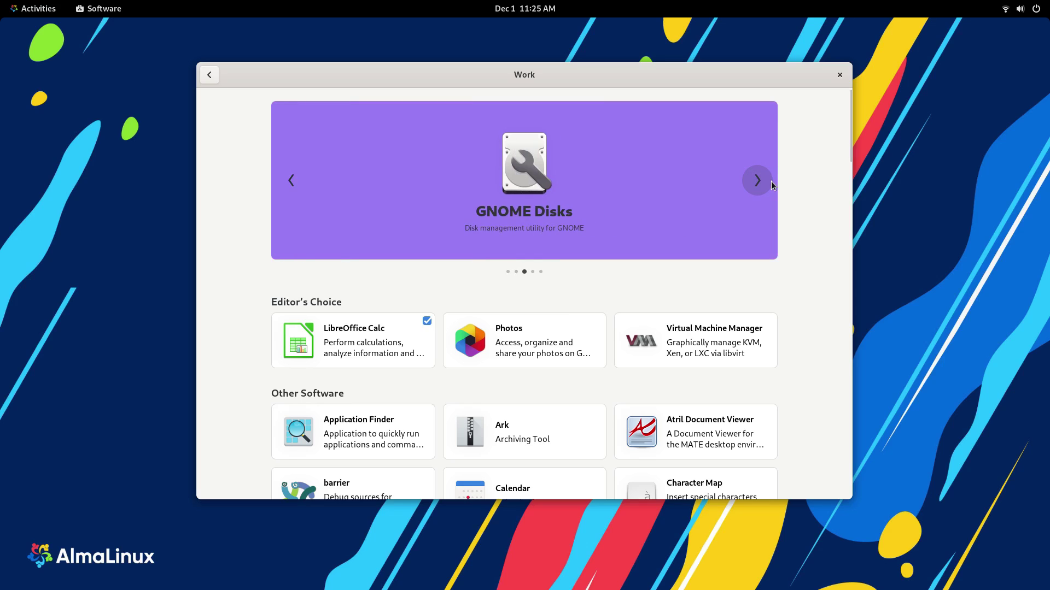
{"action": "left_click", "coordinate": [771, 184]}
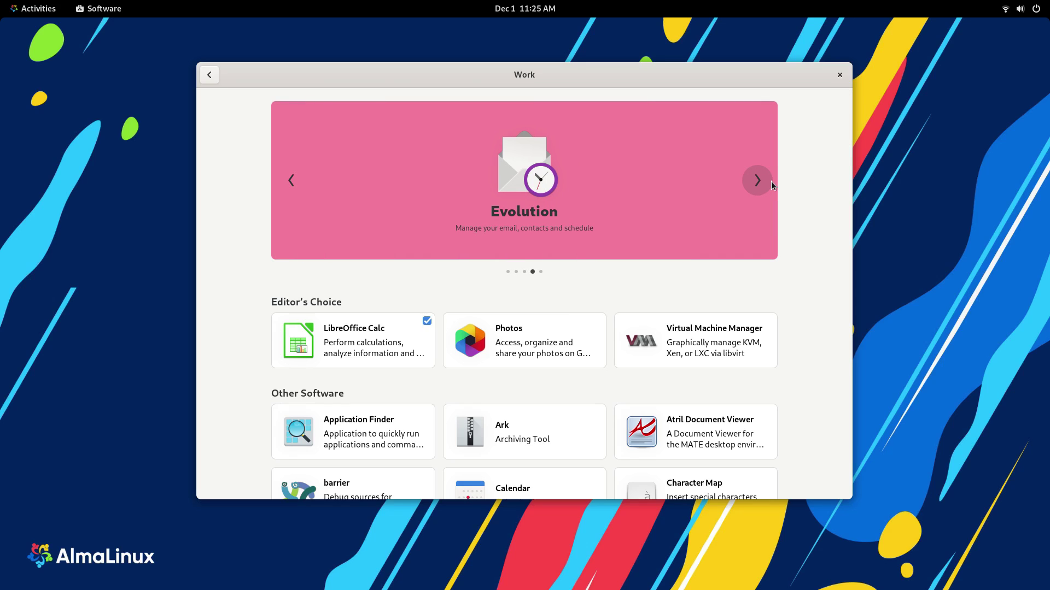
{"action": "left_click", "coordinate": [771, 184]}
Step: View the Chromium Web Browser page and its package sources, then return to Work
{"action": "scroll", "coordinate": [558, 278], "scroll_direction": "down", "scroll_amount": 5}
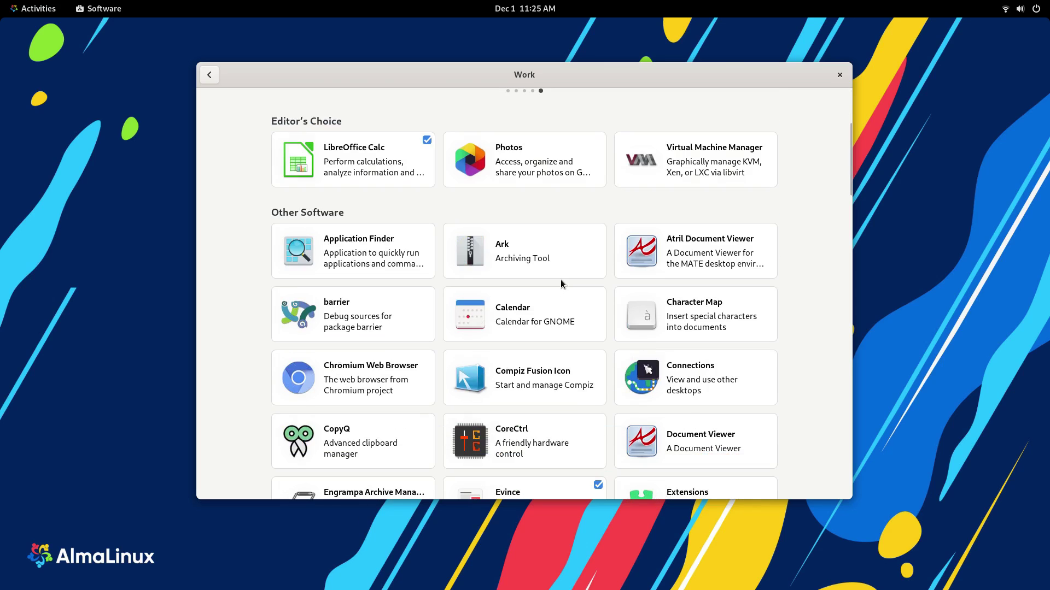
{"action": "left_click", "coordinate": [359, 390]}
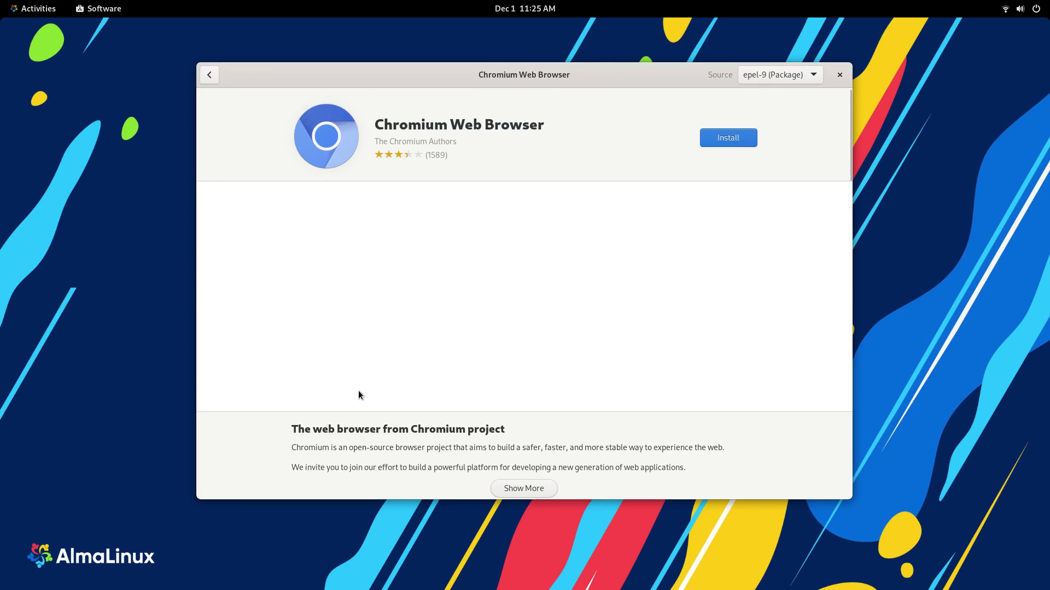
{"action": "left_click", "coordinate": [793, 78]}
{"action": "left_click", "coordinate": [778, 232]}
{"action": "scroll", "coordinate": [727, 246], "scroll_direction": "down", "scroll_amount": 5}
{"action": "scroll", "coordinate": [684, 262], "scroll_direction": "up", "scroll_amount": 4}
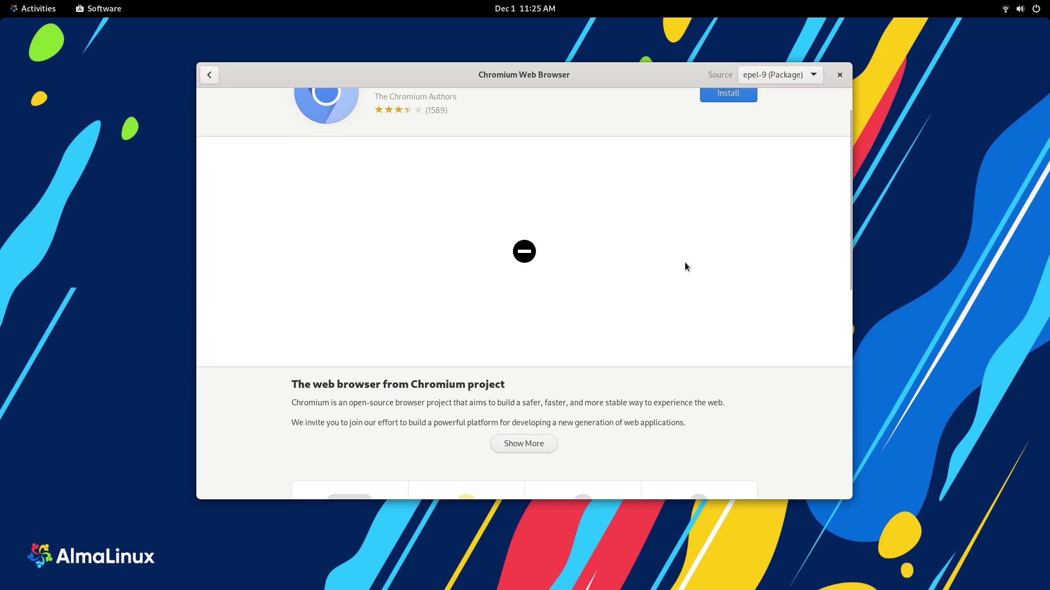
{"action": "scroll", "coordinate": [685, 267], "scroll_direction": "down", "scroll_amount": 4}
{"action": "scroll", "coordinate": [266, 170], "scroll_direction": "up", "scroll_amount": 4}
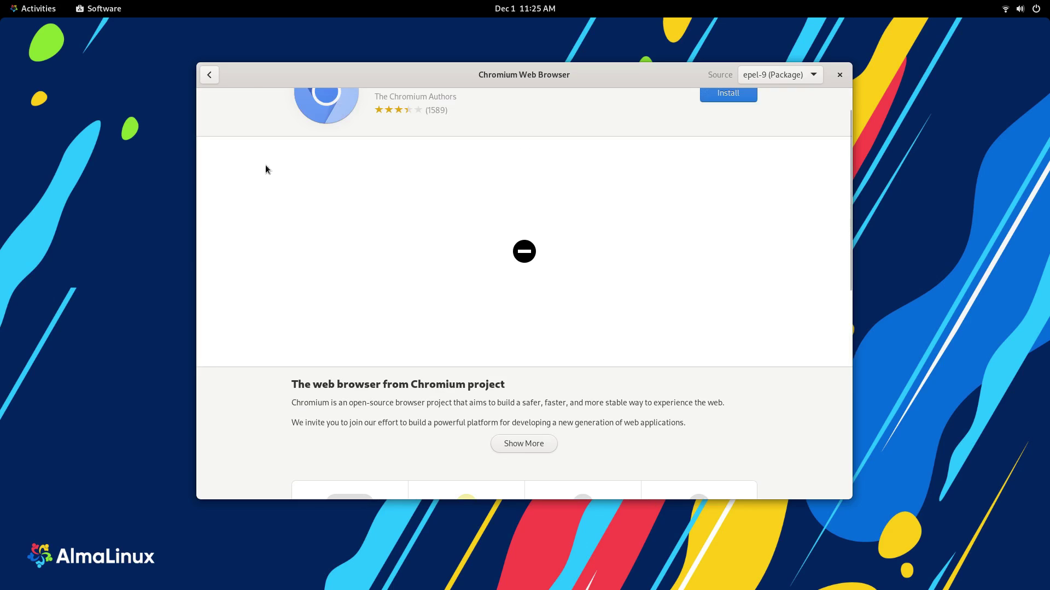
{"action": "left_click", "coordinate": [210, 75]}
Step: View the Filelight details page, then scroll down through the Work app list
{"action": "scroll", "coordinate": [517, 320], "scroll_direction": "down", "scroll_amount": 5}
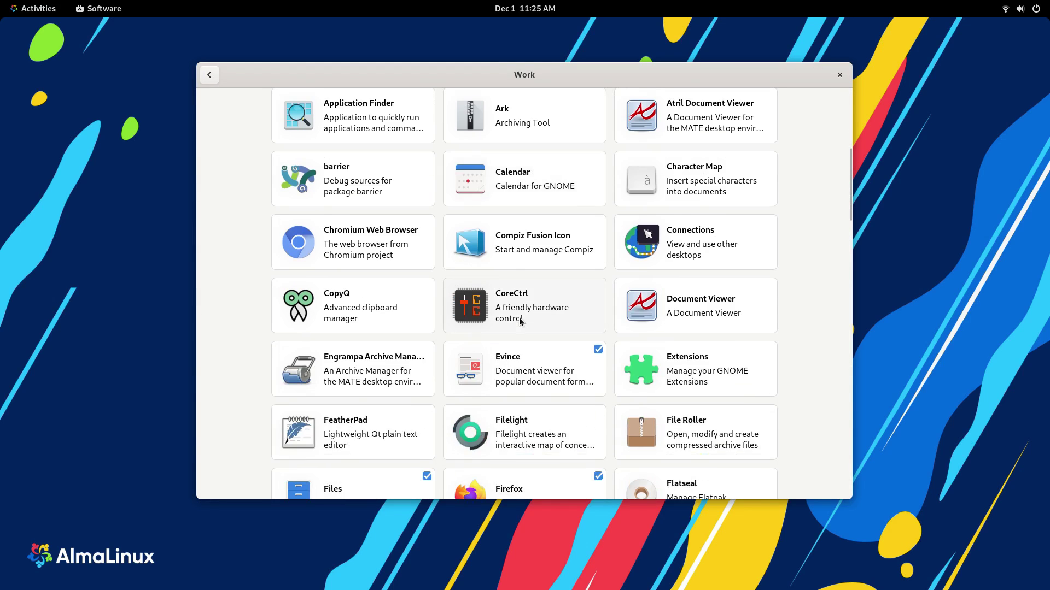
{"action": "scroll", "coordinate": [547, 322], "scroll_direction": "down", "scroll_amount": 3}
{"action": "left_click", "coordinate": [513, 307]}
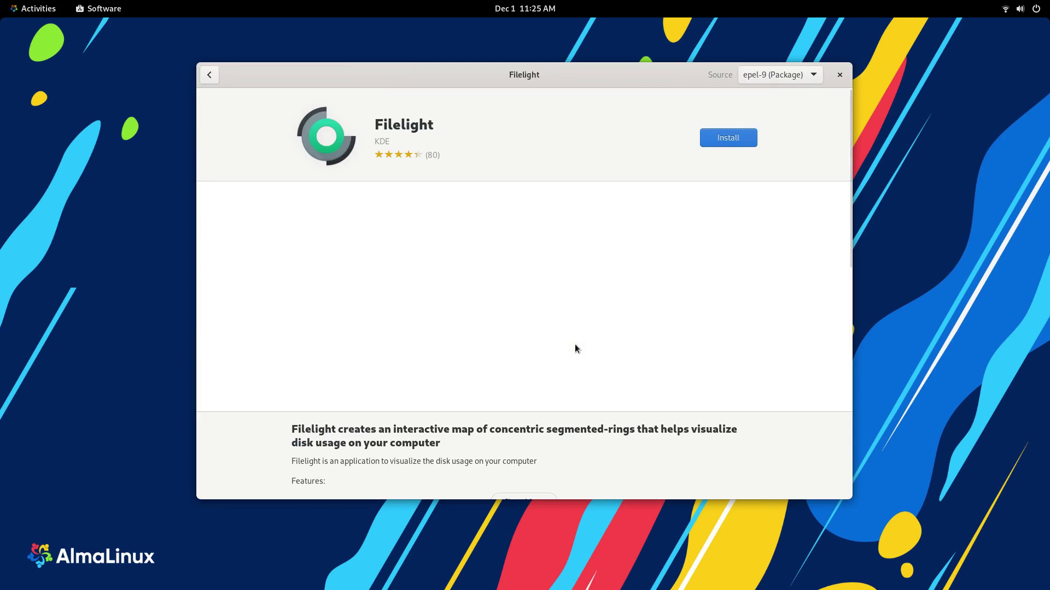
{"action": "scroll", "coordinate": [512, 368], "scroll_direction": "down", "scroll_amount": 2}
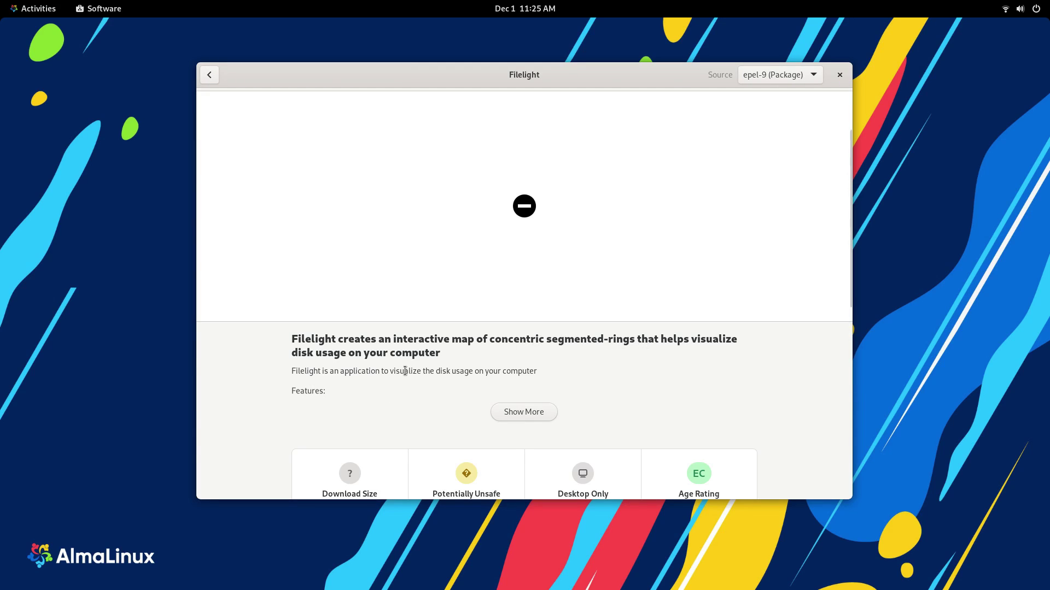
{"action": "scroll", "coordinate": [405, 372], "scroll_direction": "up", "scroll_amount": 2}
{"action": "left_click", "coordinate": [203, 76]}
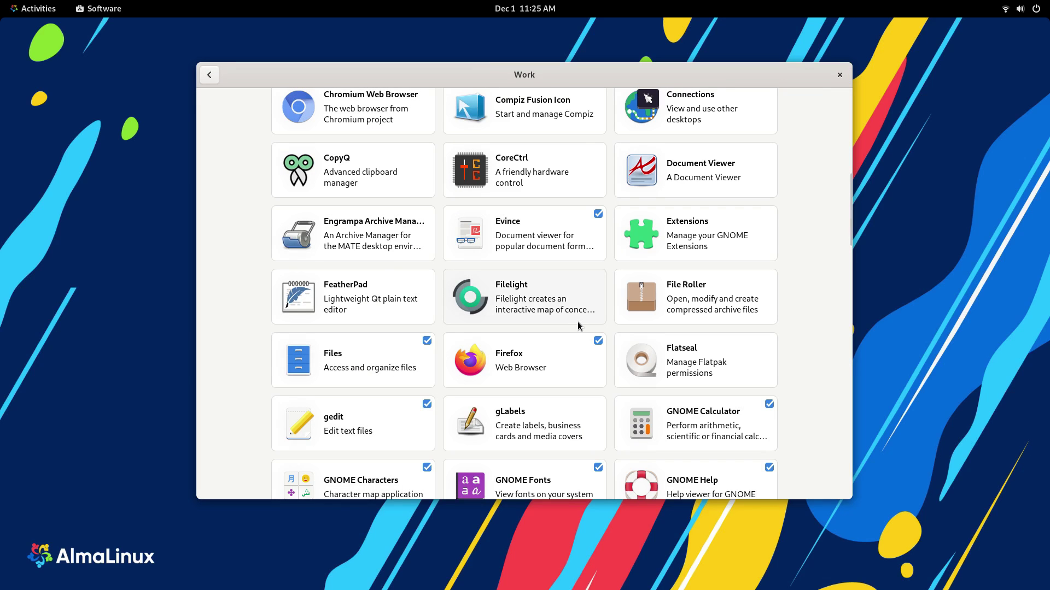
{"action": "scroll", "coordinate": [578, 322], "scroll_direction": "down", "scroll_amount": 3}
{"action": "scroll", "coordinate": [661, 239], "scroll_direction": "down", "scroll_amount": 5}
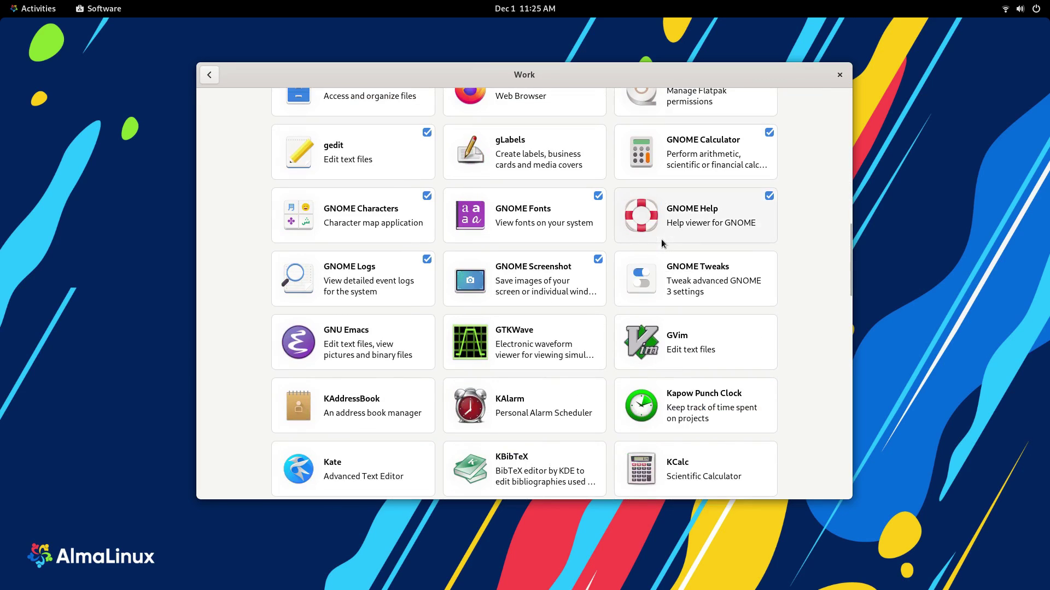
{"action": "scroll", "coordinate": [664, 241], "scroll_direction": "down", "scroll_amount": 5}
{"action": "scroll", "coordinate": [514, 460], "scroll_direction": "down", "scroll_amount": 10}
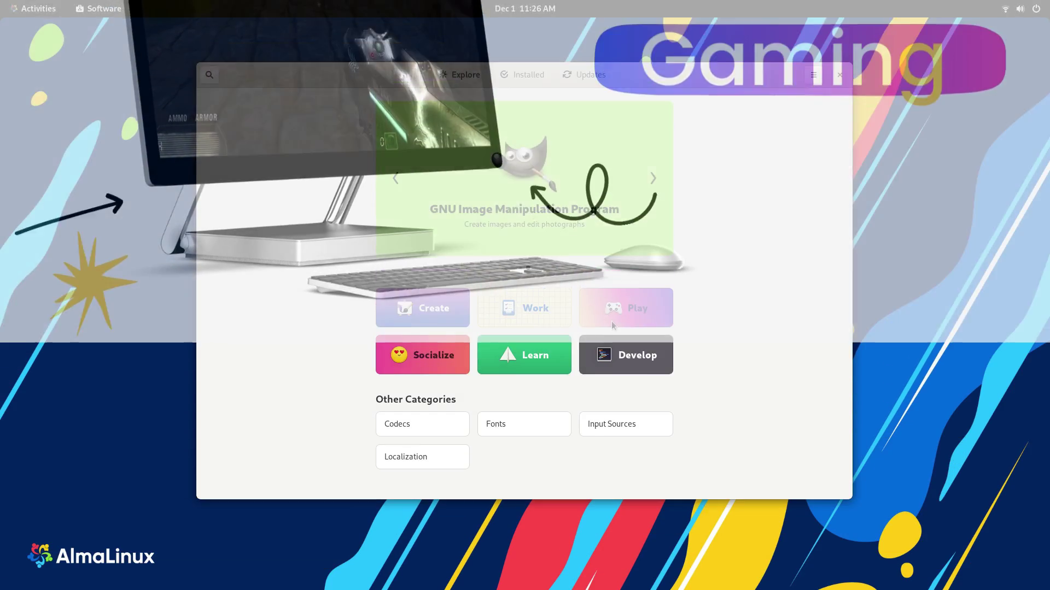
Step: Open the Play category and check the Bomber game's page and package sources
{"action": "left_click", "coordinate": [611, 321]}
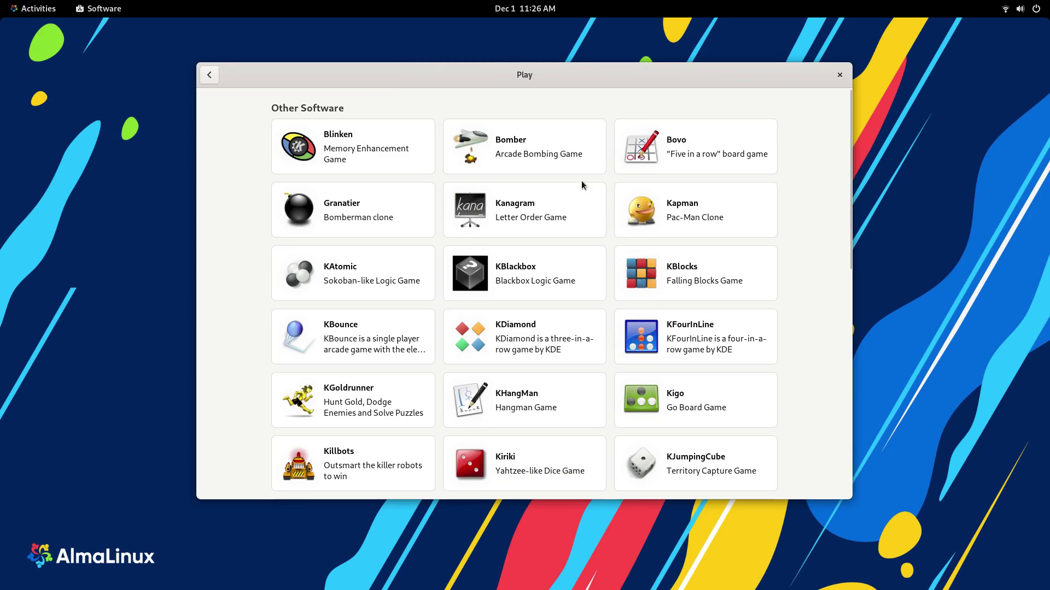
{"action": "scroll", "coordinate": [470, 328], "scroll_direction": "down", "scroll_amount": 10}
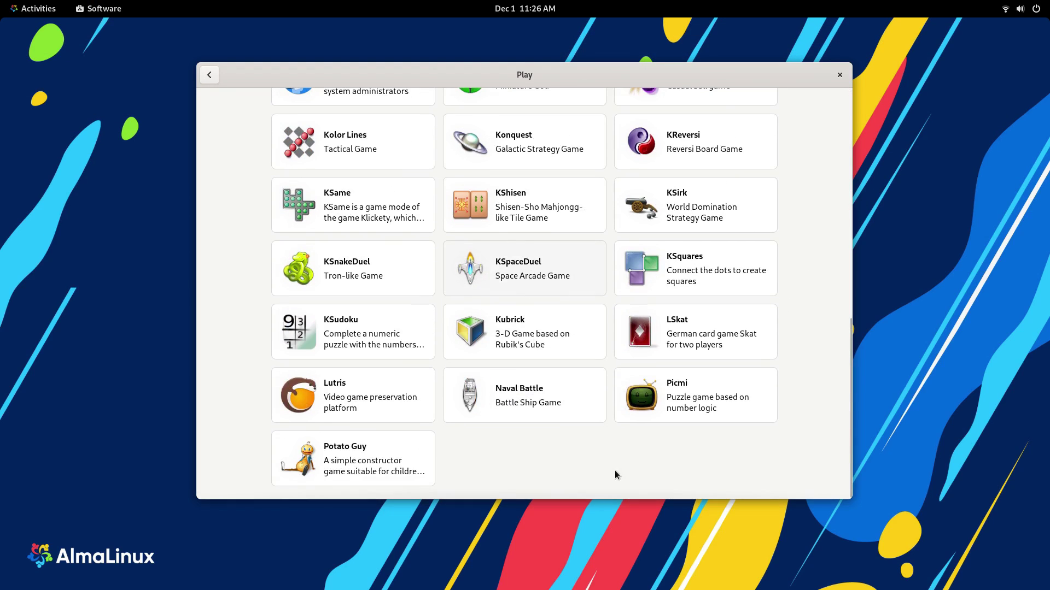
{"action": "scroll", "coordinate": [448, 426], "scroll_direction": "up", "scroll_amount": 10}
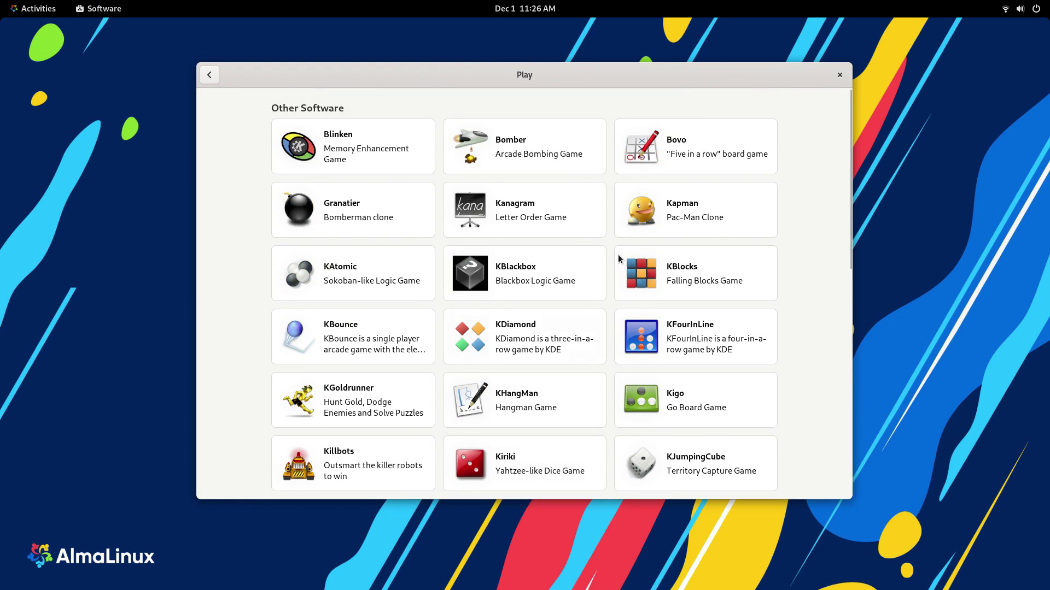
{"action": "scroll", "coordinate": [486, 150], "scroll_direction": "down", "scroll_amount": 1}
{"action": "scroll", "coordinate": [558, 230], "scroll_direction": "up", "scroll_amount": 1}
{"action": "left_click", "coordinate": [520, 155]}
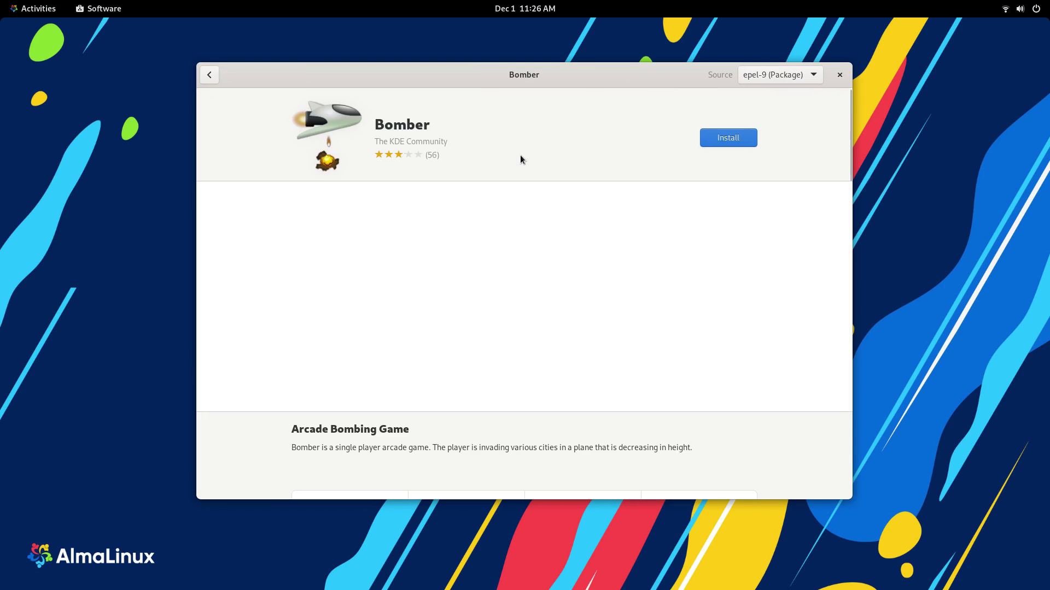
{"action": "scroll", "coordinate": [532, 255], "scroll_direction": "down", "scroll_amount": 3}
{"action": "scroll", "coordinate": [423, 330], "scroll_direction": "up", "scroll_amount": 3}
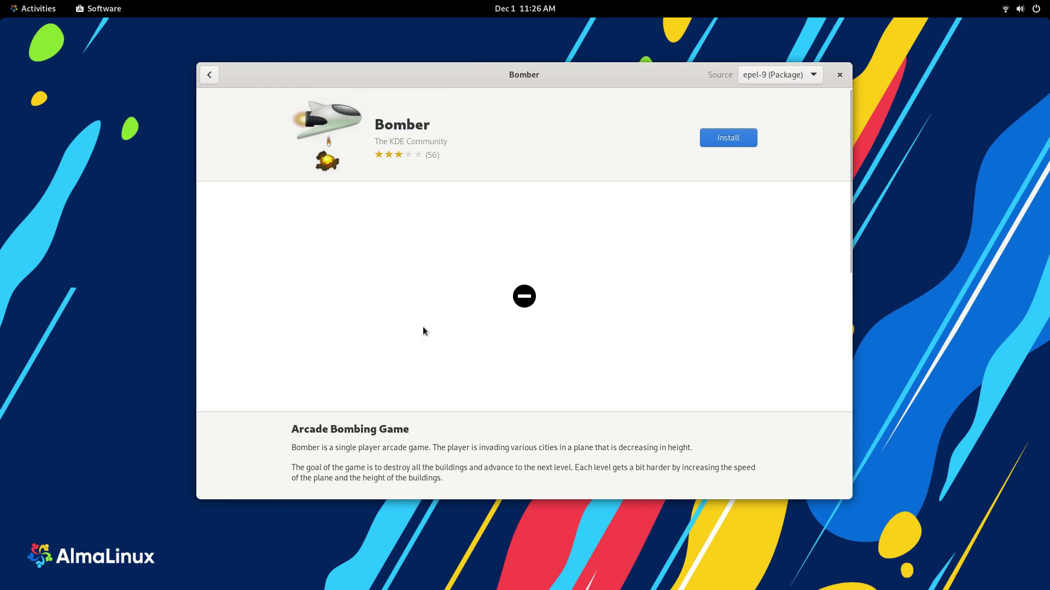
{"action": "left_click", "coordinate": [756, 77]}
{"action": "left_click", "coordinate": [300, 97]}
Step: Return to Explore and browse the Socialize category with Chromium, Firefox, Pidgin and Transmission
{"action": "left_click", "coordinate": [209, 75]}
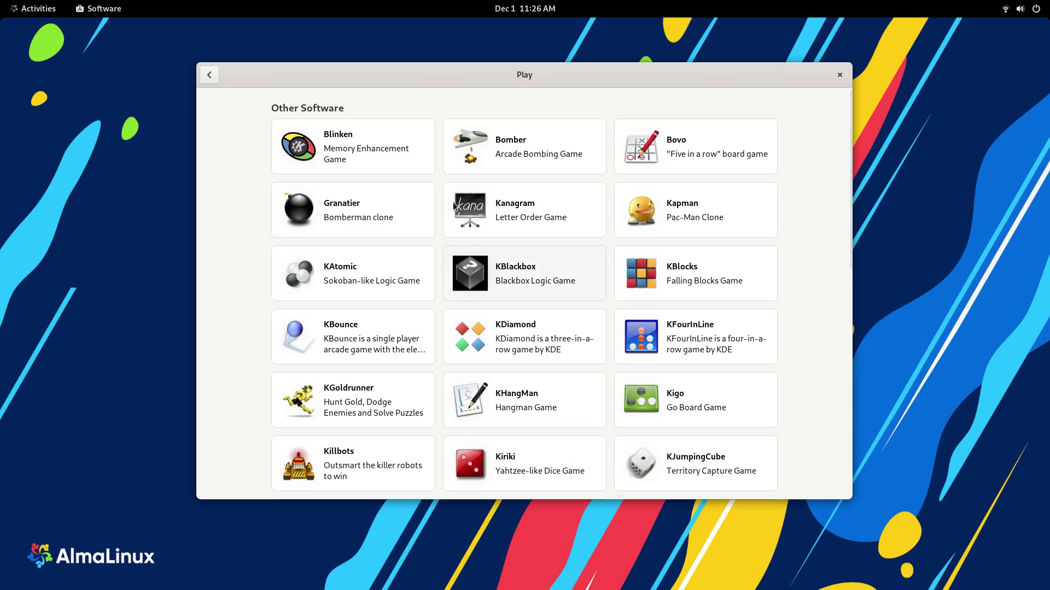
{"action": "scroll", "coordinate": [553, 305], "scroll_direction": "down", "scroll_amount": 10}
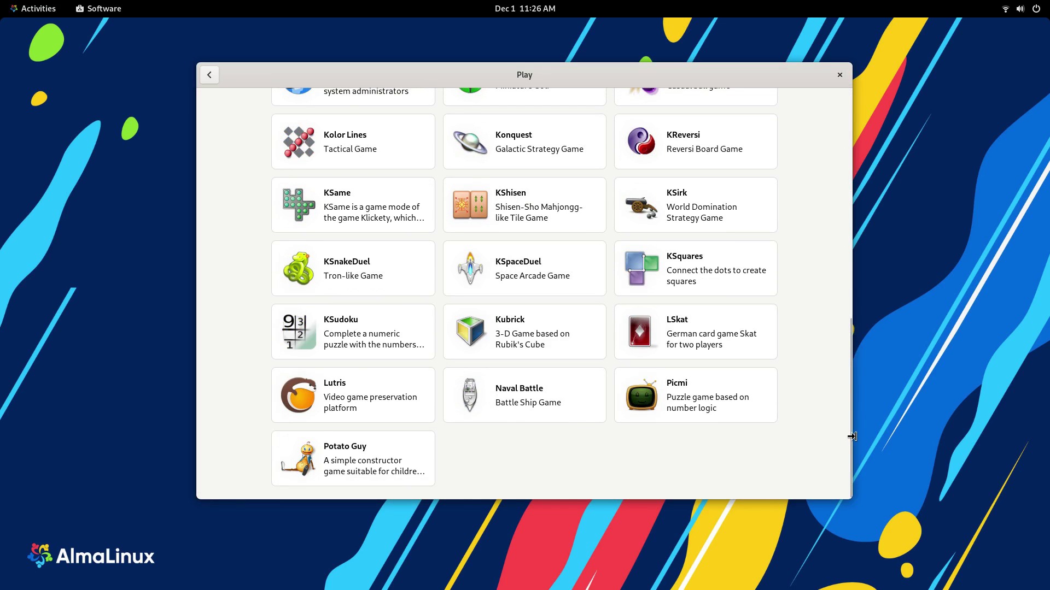
{"action": "scroll", "coordinate": [807, 425], "scroll_direction": "up", "scroll_amount": 10}
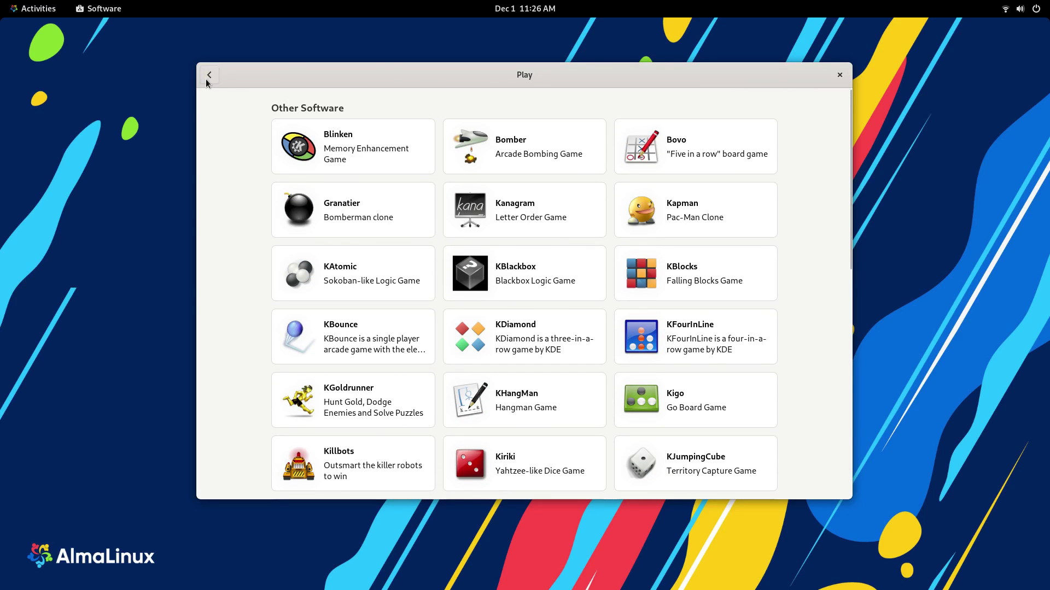
{"action": "left_click", "coordinate": [207, 78]}
{"action": "left_click", "coordinate": [417, 345]}
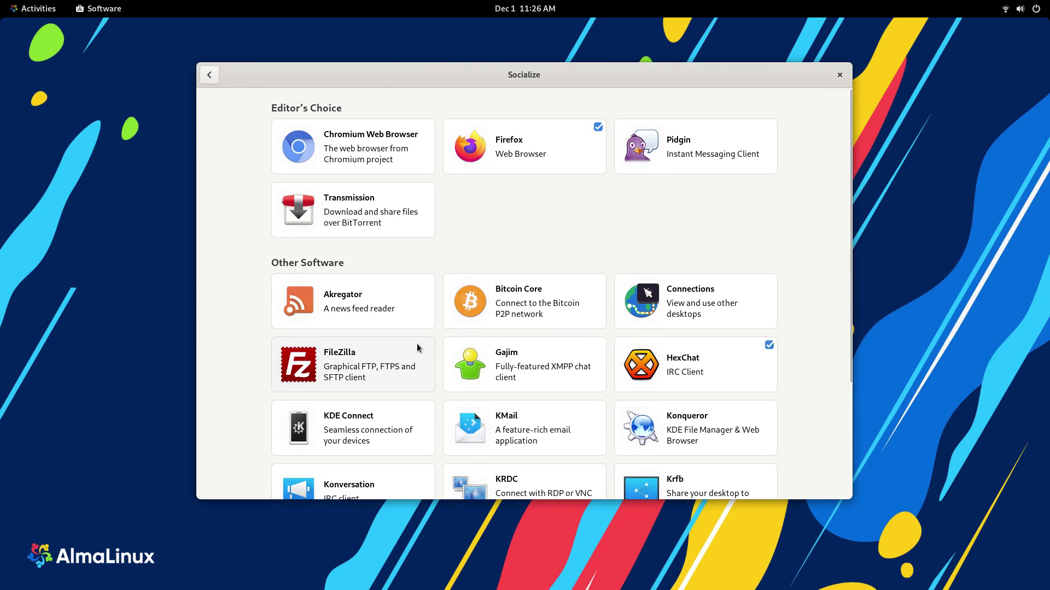
{"action": "scroll", "coordinate": [417, 344], "scroll_direction": "down", "scroll_amount": 5}
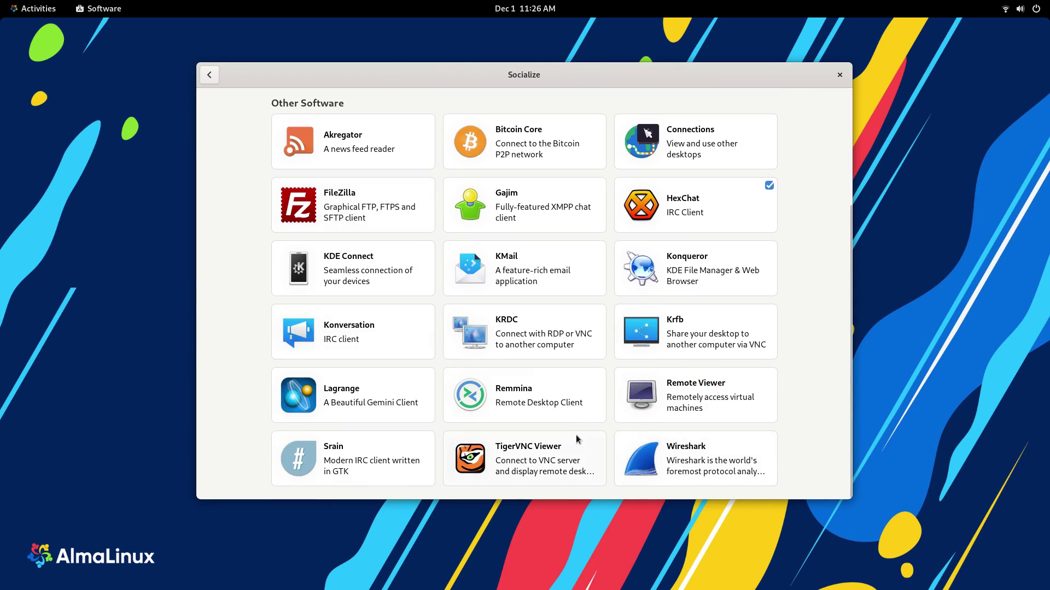
{"action": "scroll", "coordinate": [577, 435], "scroll_direction": "up", "scroll_amount": 5}
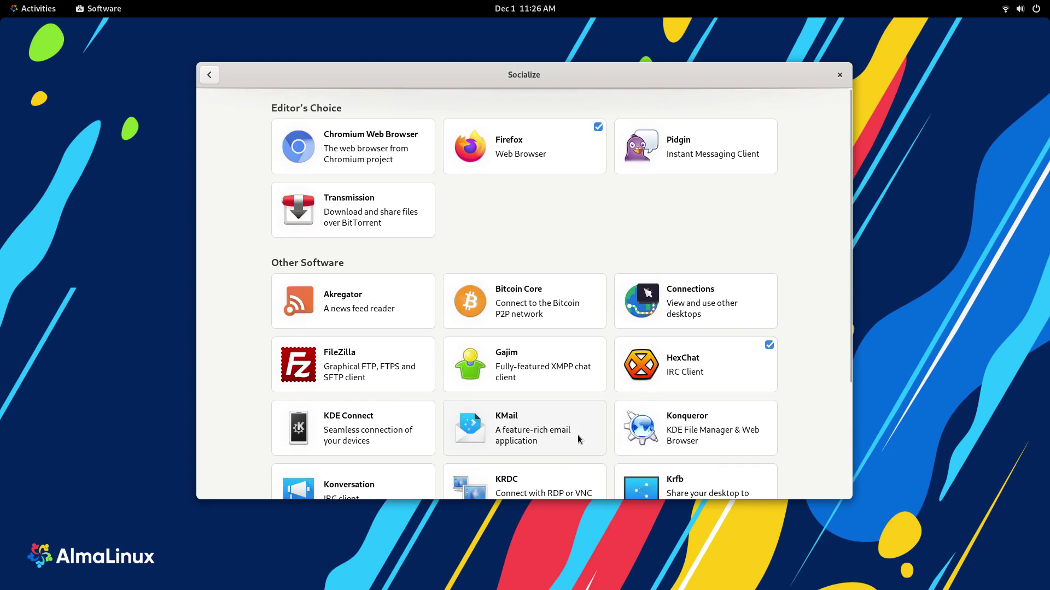
Step: Browse the Learn category, which features GNU Octave as Editor's Choice
{"action": "left_click", "coordinate": [210, 76]}
{"action": "left_click", "coordinate": [523, 357]}
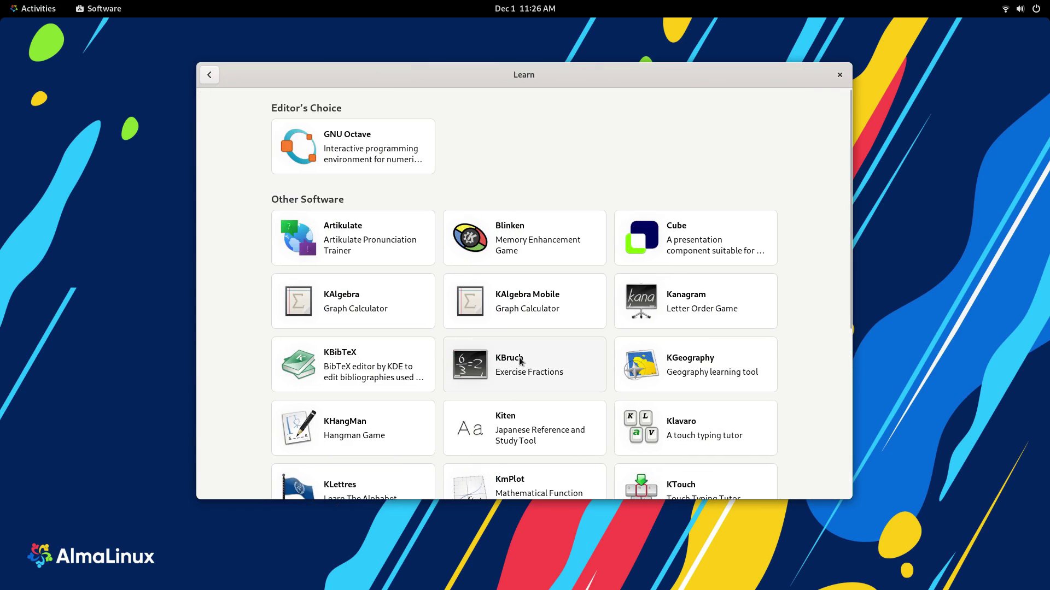
{"action": "scroll", "coordinate": [273, 337], "scroll_direction": "down", "scroll_amount": 5}
{"action": "scroll", "coordinate": [274, 346], "scroll_direction": "up", "scroll_amount": 5}
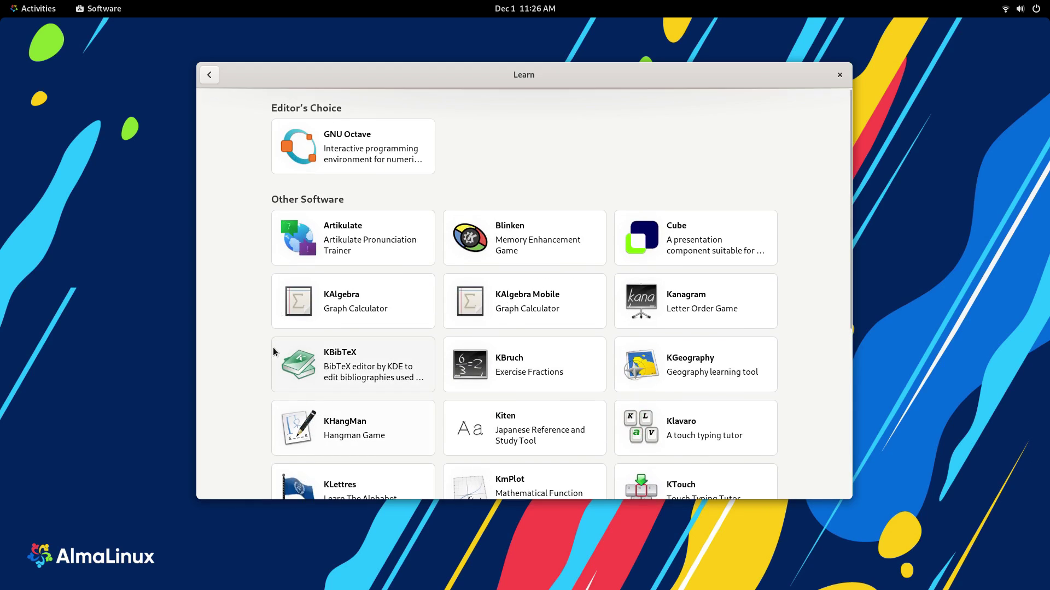
Step: Browse the Develop category with Devhelp, gedit and Glade, then return to Explore
{"action": "left_click", "coordinate": [209, 75]}
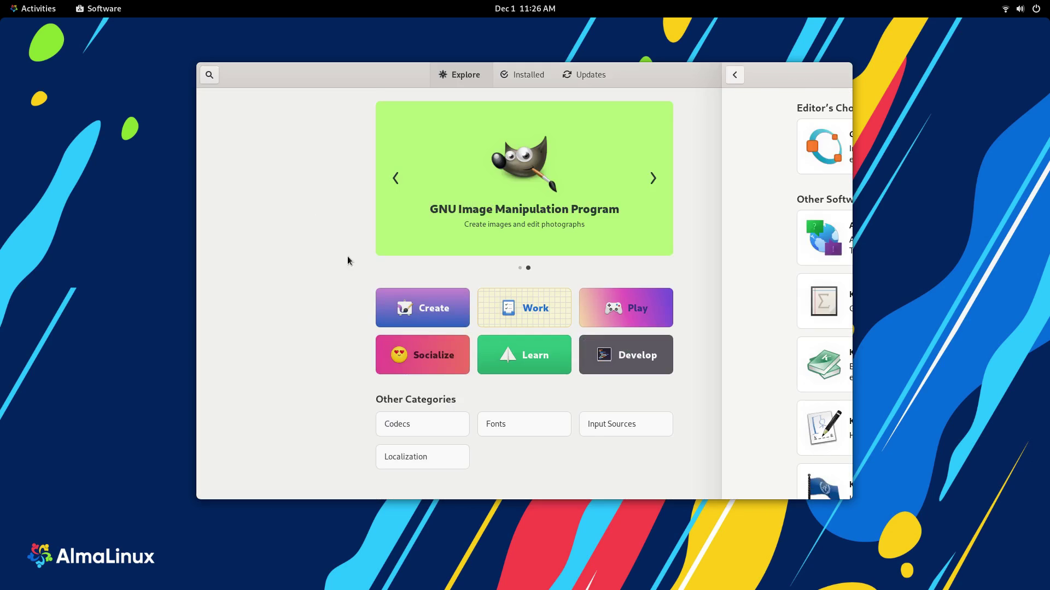
{"action": "left_click", "coordinate": [639, 367]}
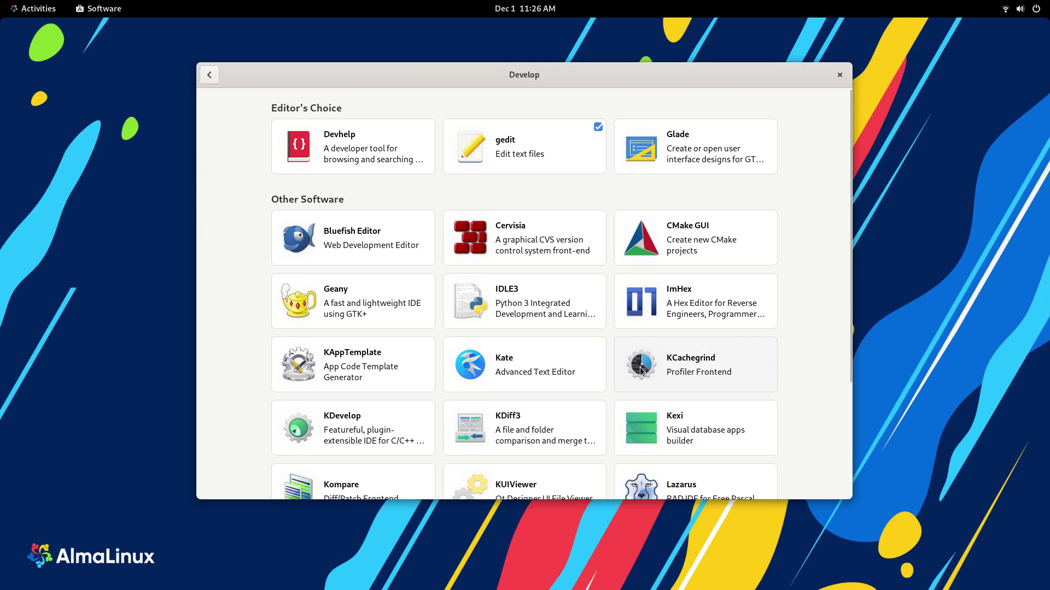
{"action": "scroll", "coordinate": [363, 253], "scroll_direction": "down", "scroll_amount": 3}
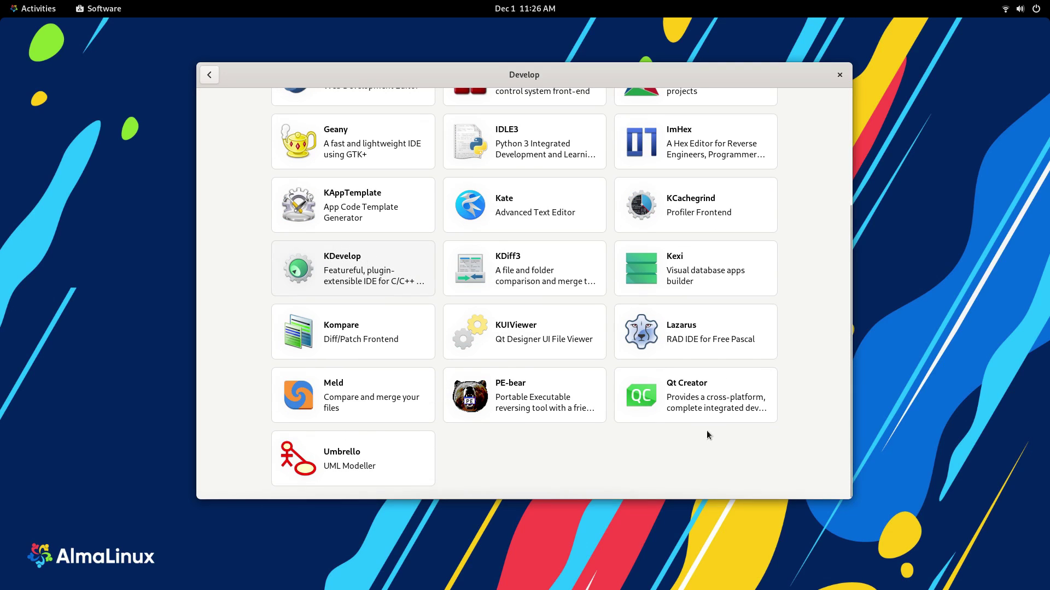
{"action": "scroll", "coordinate": [450, 412], "scroll_direction": "up", "scroll_amount": 5}
{"action": "left_click", "coordinate": [210, 75]}
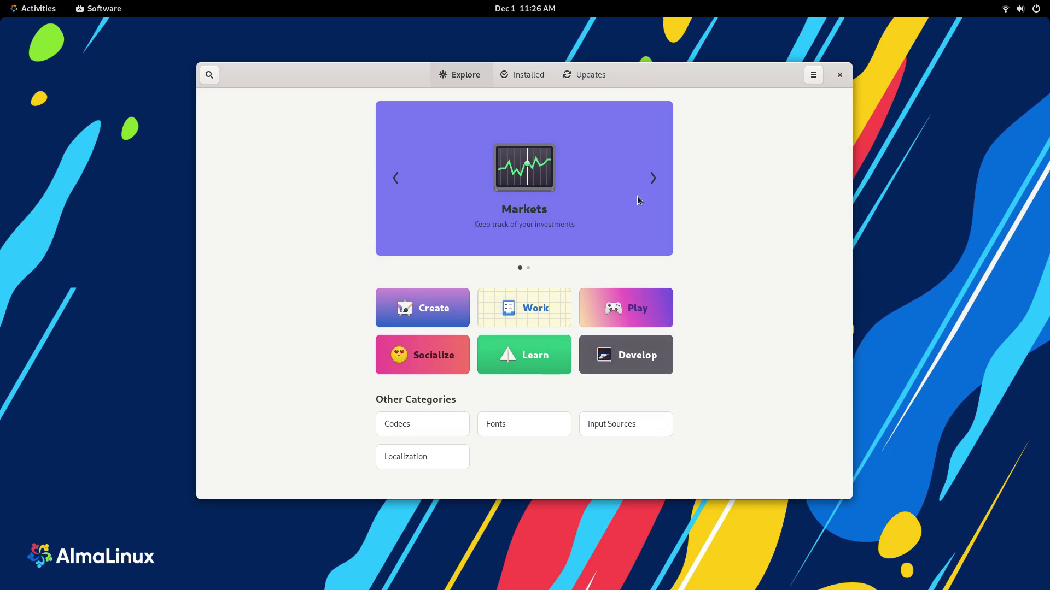
Step: Search the Software catalogue for 'kdenlive'
{"action": "left_click", "coordinate": [208, 75]}
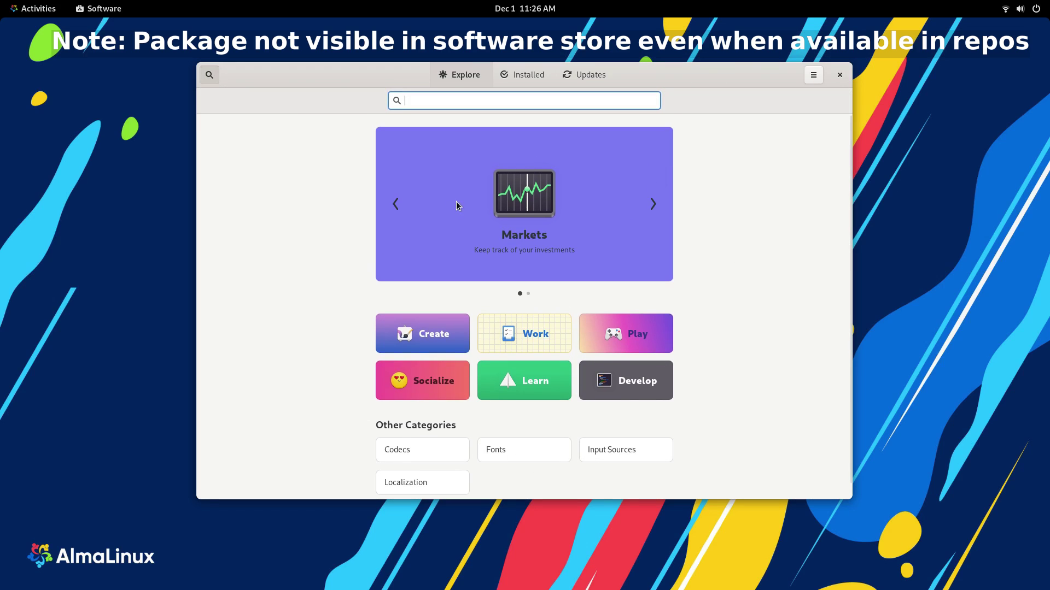
{"action": "type", "text": "kdenlive"}
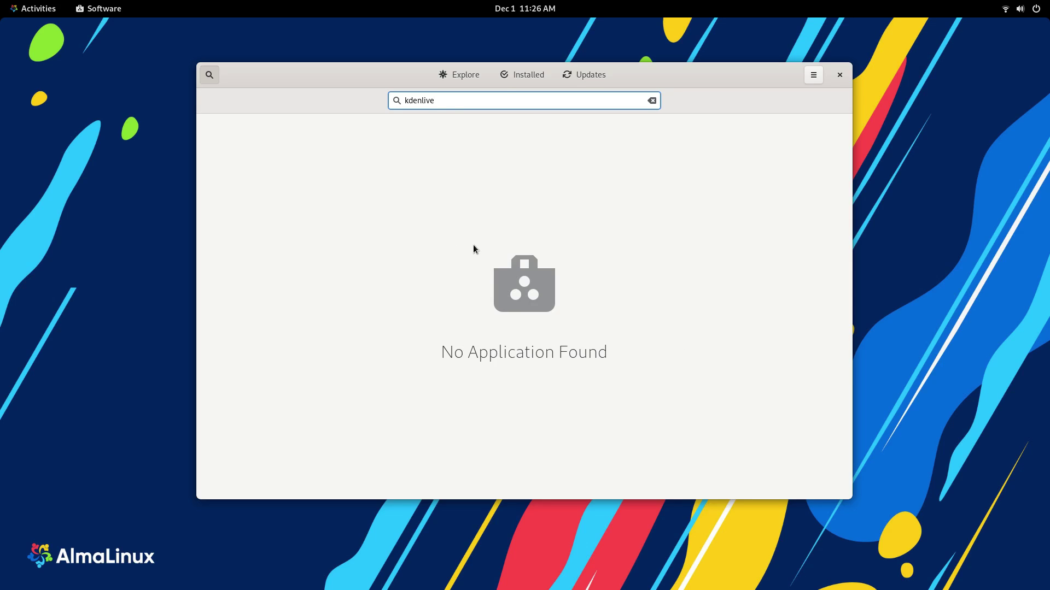
Step: Launch a Terminal, centre it, enlarge its text three times, and shrink the window slightly
{"action": "key", "text": "super"}
{"action": "left_click", "coordinate": [544, 265]}
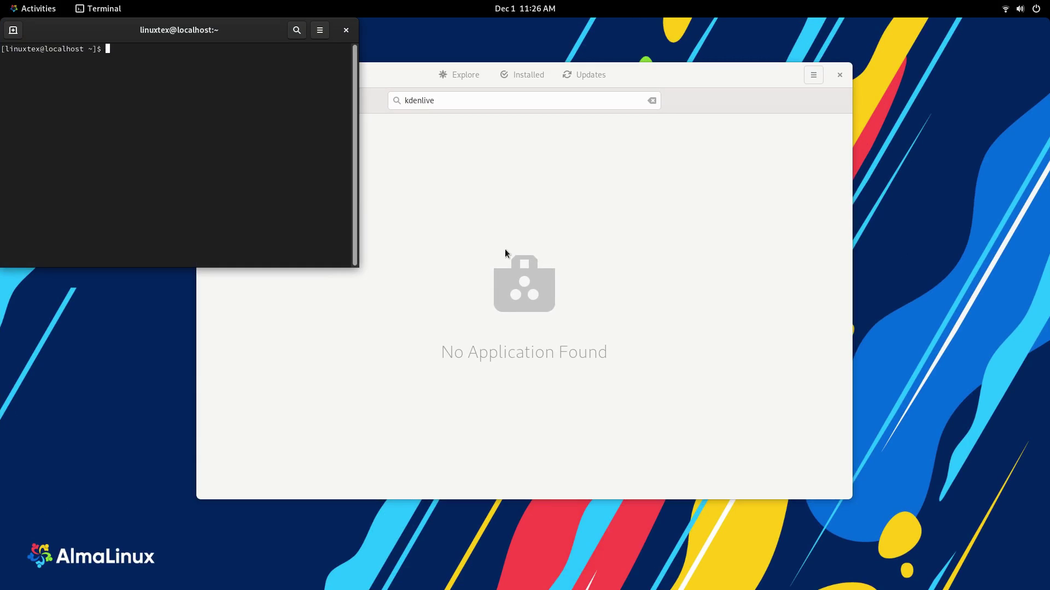
{"action": "left_click_drag", "start_coordinate": [131, 34], "coordinate": [428, 182]}
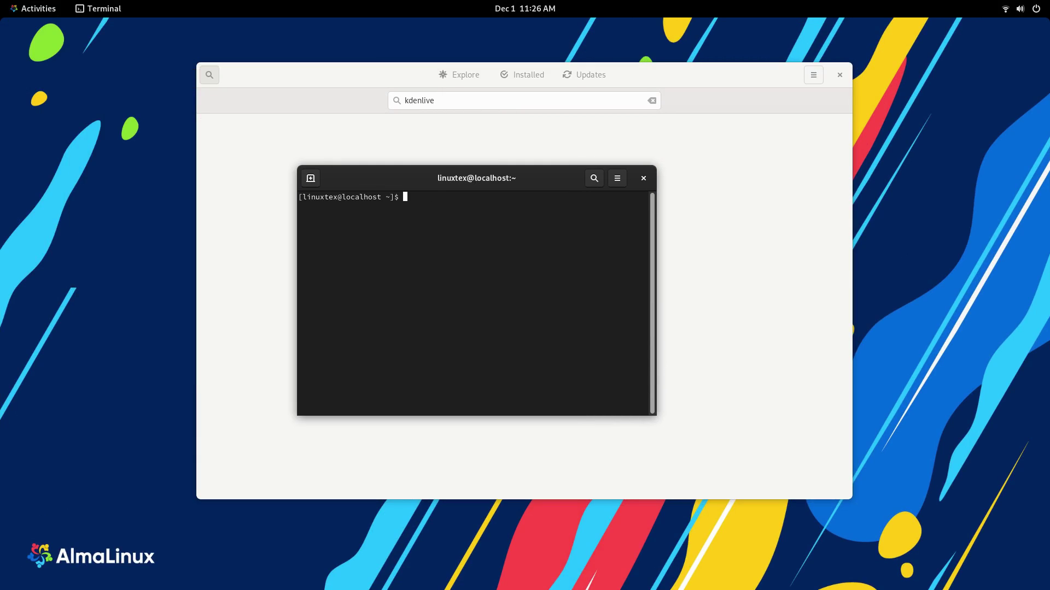
{"action": "left_click", "coordinate": [617, 179]}
{"action": "left_click", "coordinate": [626, 213]}
{"action": "left_click", "coordinate": [702, 181]}
{"action": "left_click", "coordinate": [727, 213]}
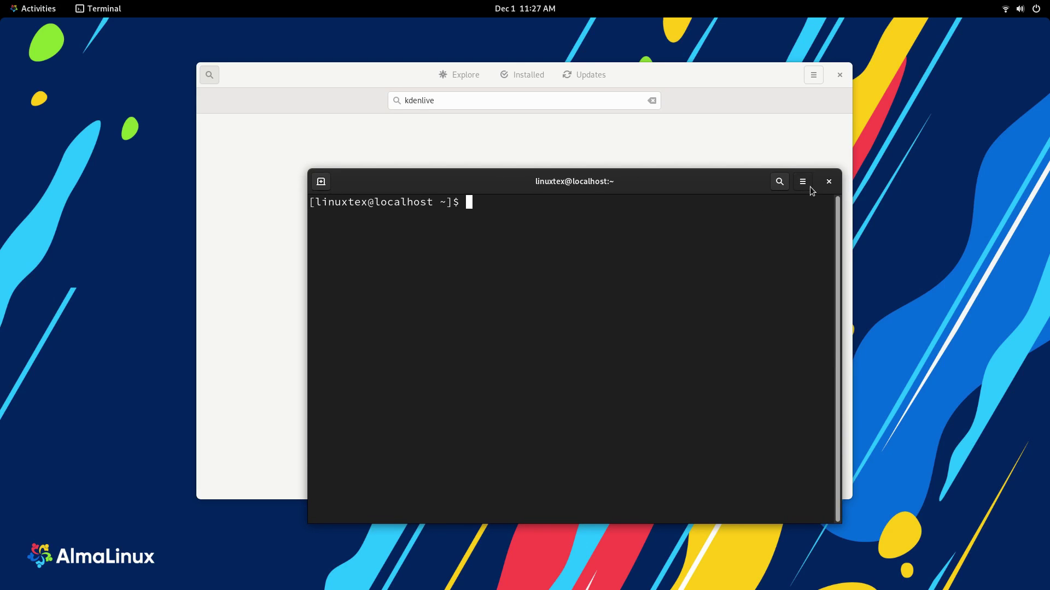
{"action": "left_click", "coordinate": [803, 182]}
{"action": "left_click", "coordinate": [811, 216]}
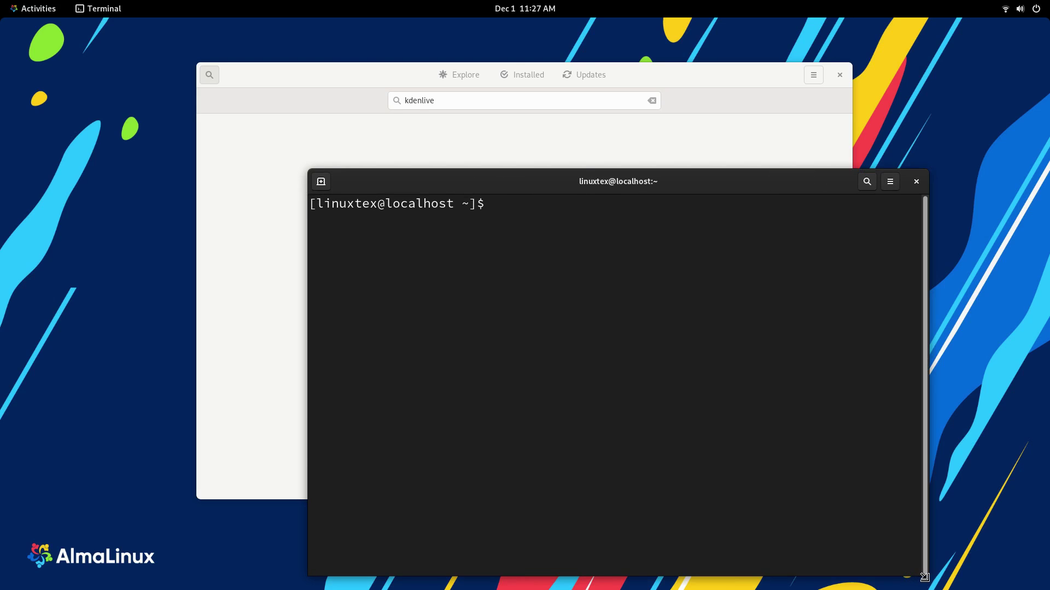
{"action": "left_click_drag", "start_coordinate": [924, 578], "coordinate": [847, 484]}
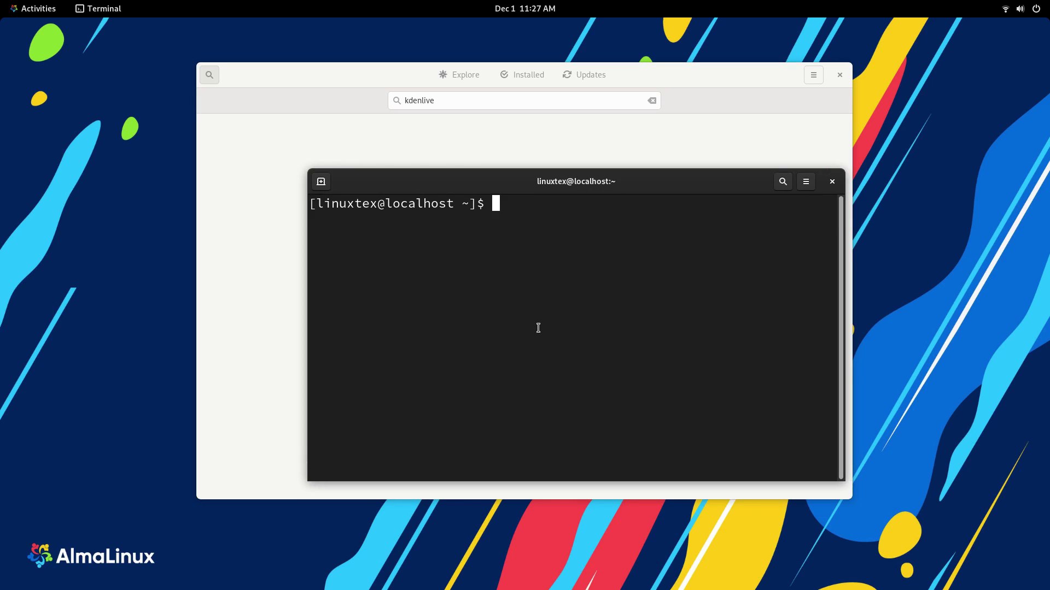
Step: Run 'sudo dnf install kdenlive' with the administrator password and review the 135-package list
{"action": "type", "text": "sudo dnf in"}
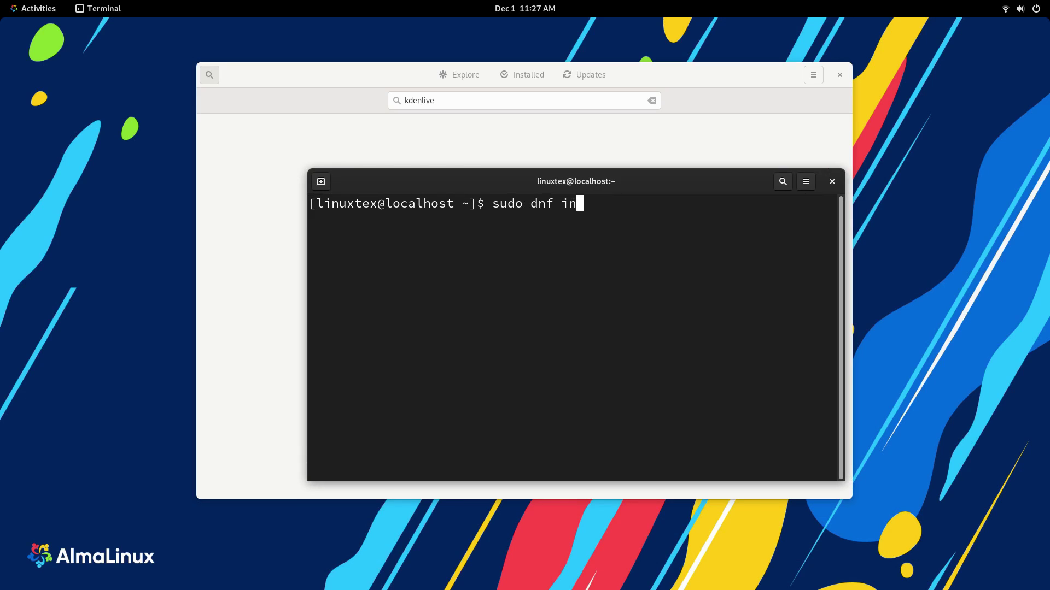
{"action": "type", "text": "stall kdenlive"}
{"action": "key", "text": "Return"}
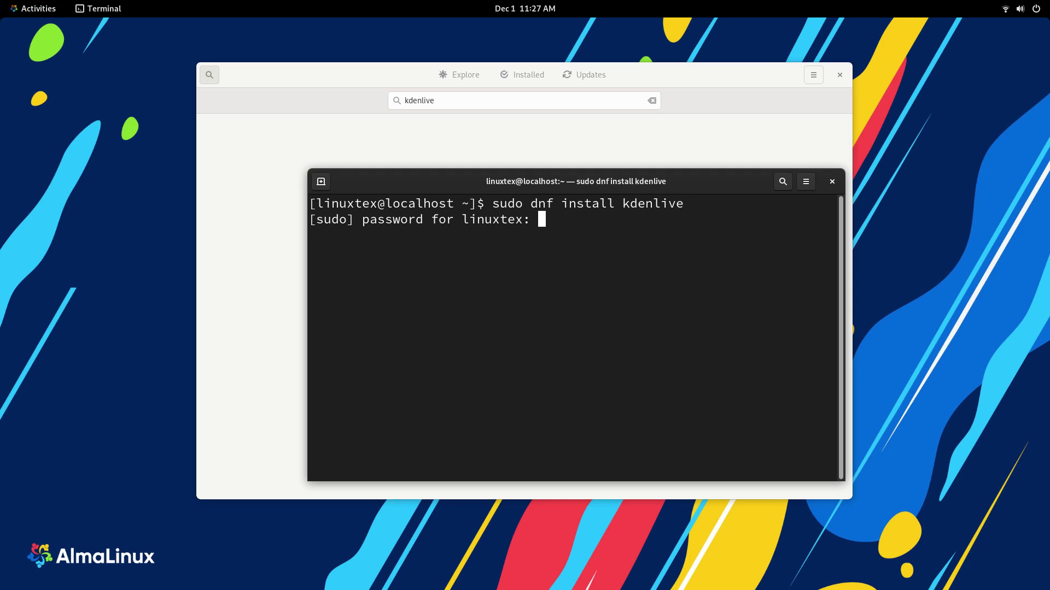
{"action": "key", "text": "Return"}
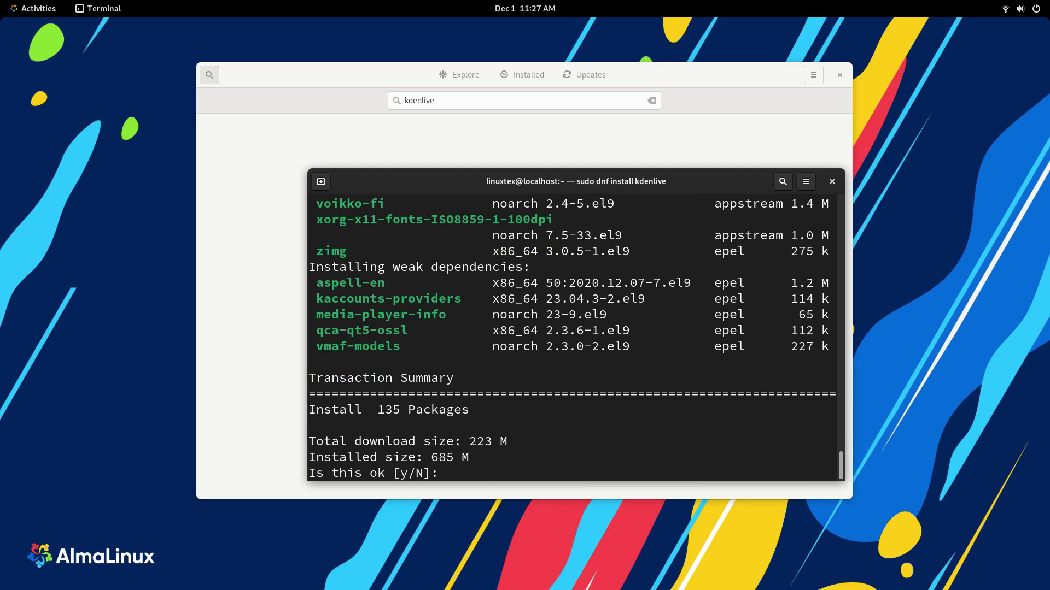
{"action": "scroll", "coordinate": [578, 442], "scroll_direction": "up", "scroll_amount": 20}
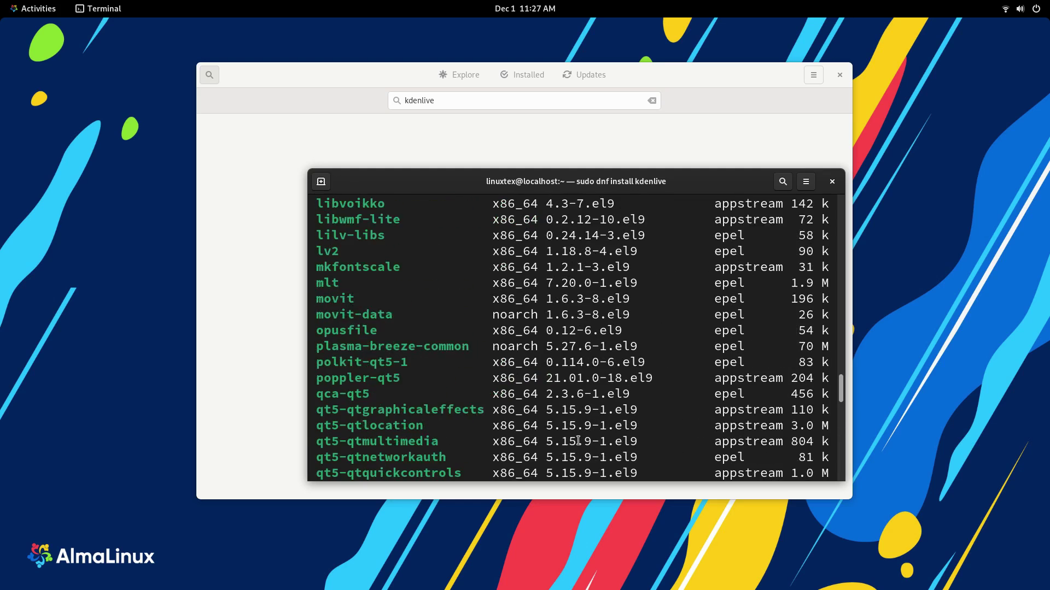
{"action": "scroll", "coordinate": [588, 416], "scroll_direction": "up", "scroll_amount": 15}
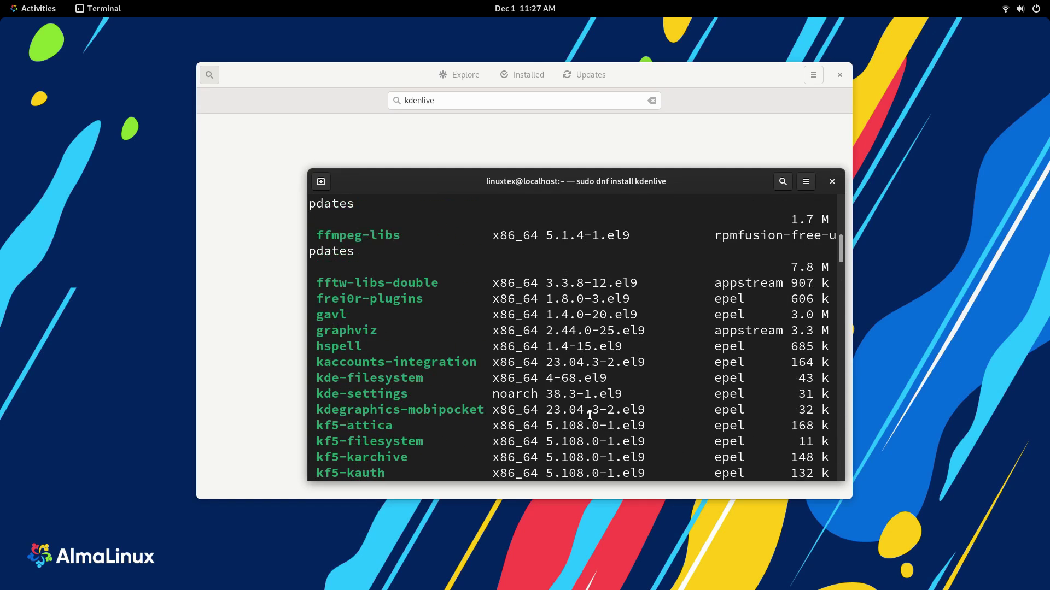
{"action": "scroll", "coordinate": [474, 392], "scroll_direction": "up", "scroll_amount": 3}
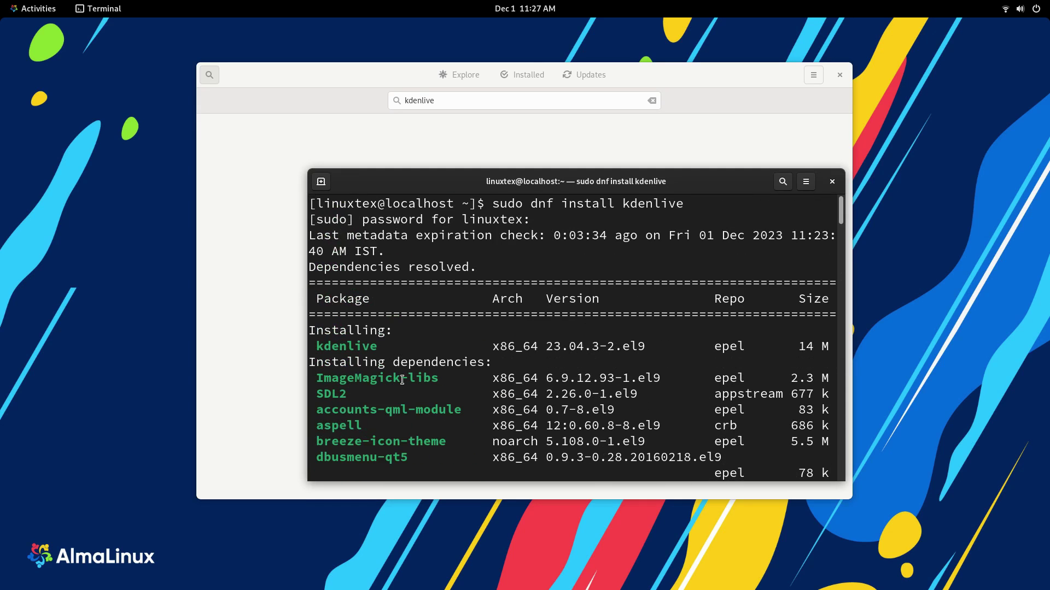
{"action": "triple_click", "coordinate": [351, 346]}
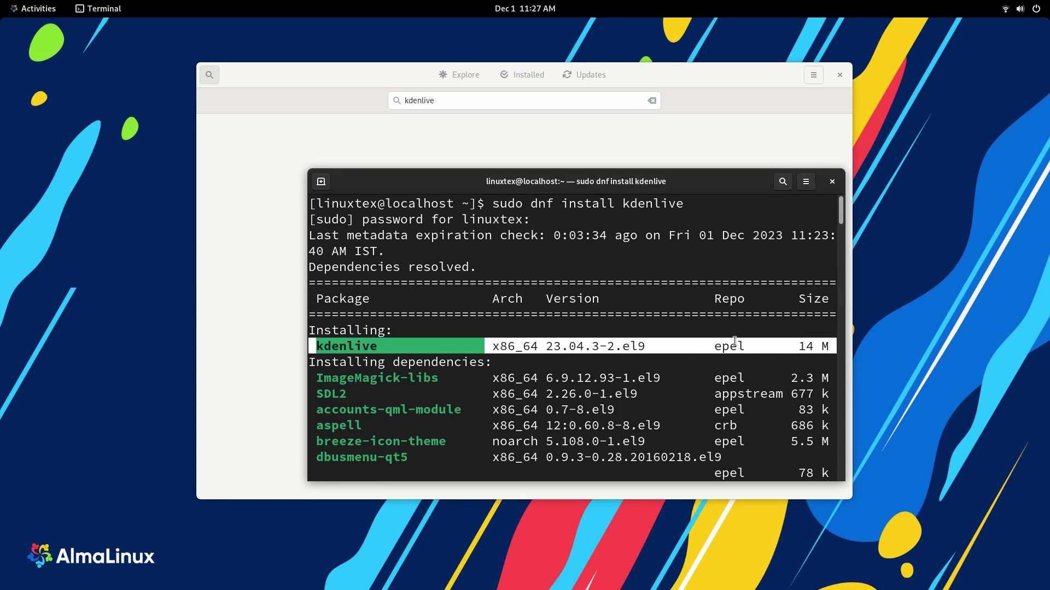
{"action": "left_click", "coordinate": [535, 111]}
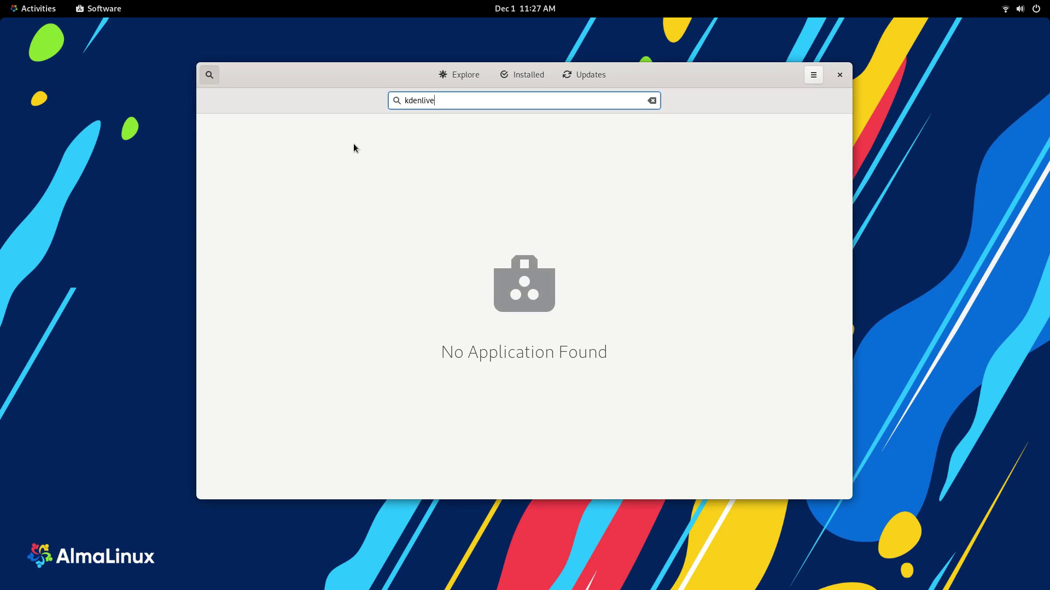
Step: Search Software for 'openshot', then abort the kdenlive install and clear the terminal
{"action": "double_click", "coordinate": [417, 104]}
{"action": "type", "text": "openshot"}
{"action": "key", "text": "alt+Tab"}
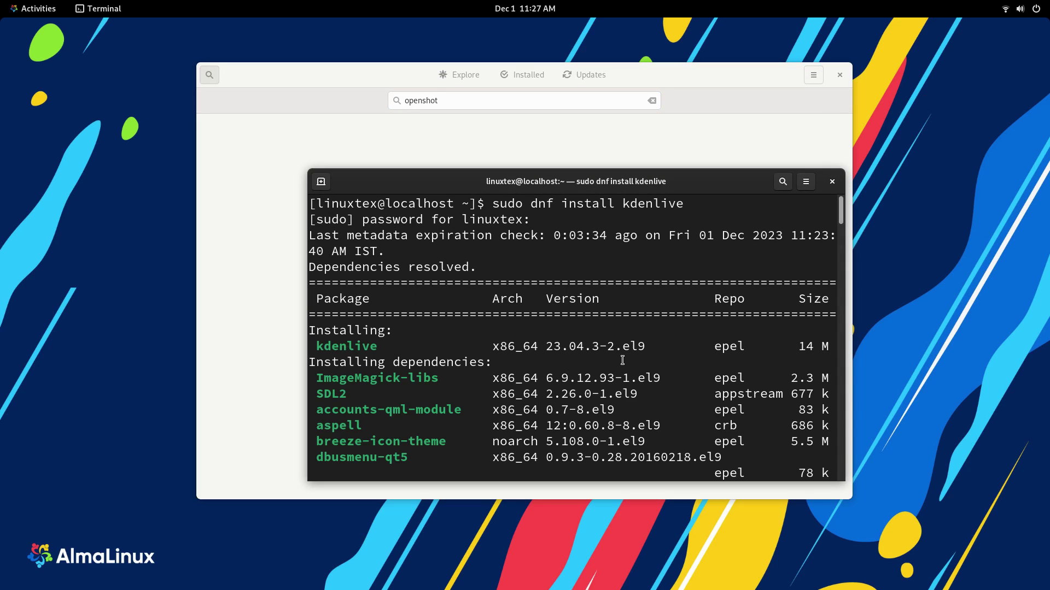
{"action": "key", "text": "ctrl+c"}
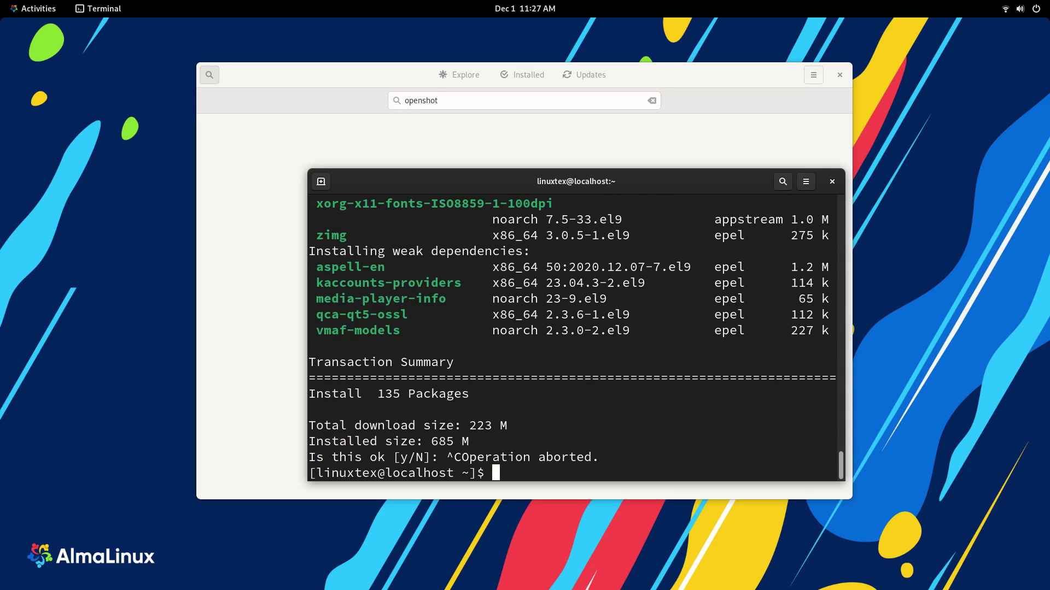
{"action": "type", "text": "clear"}
{"action": "key", "text": "Return"}
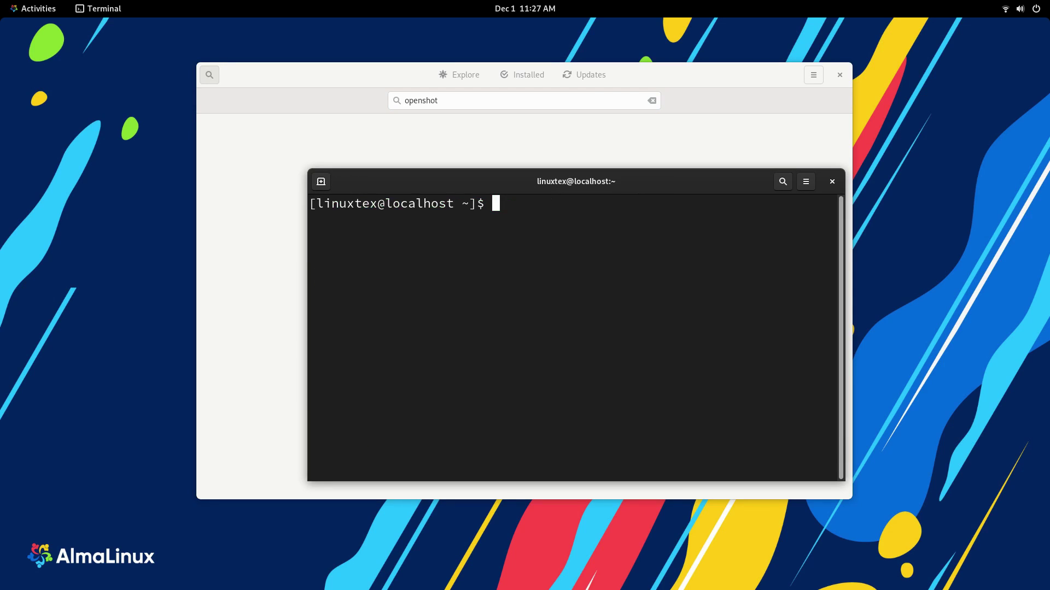
Step: Run 'sudo dnf install openshot' from the recalled command and review its package list
{"action": "key", "text": "Up"}
{"action": "key", "text": "Up"}
{"action": "key", "text": "BackSpace"}
{"action": "key", "text": "BackSpace"}
{"action": "key", "text": "BackSpace"}
{"action": "key", "text": "BackSpace"}
{"action": "key", "text": "BackSpace"}
{"action": "key", "text": "BackSpace"}
{"action": "key", "text": "BackSpace"}
{"action": "key", "text": "BackSpace"}
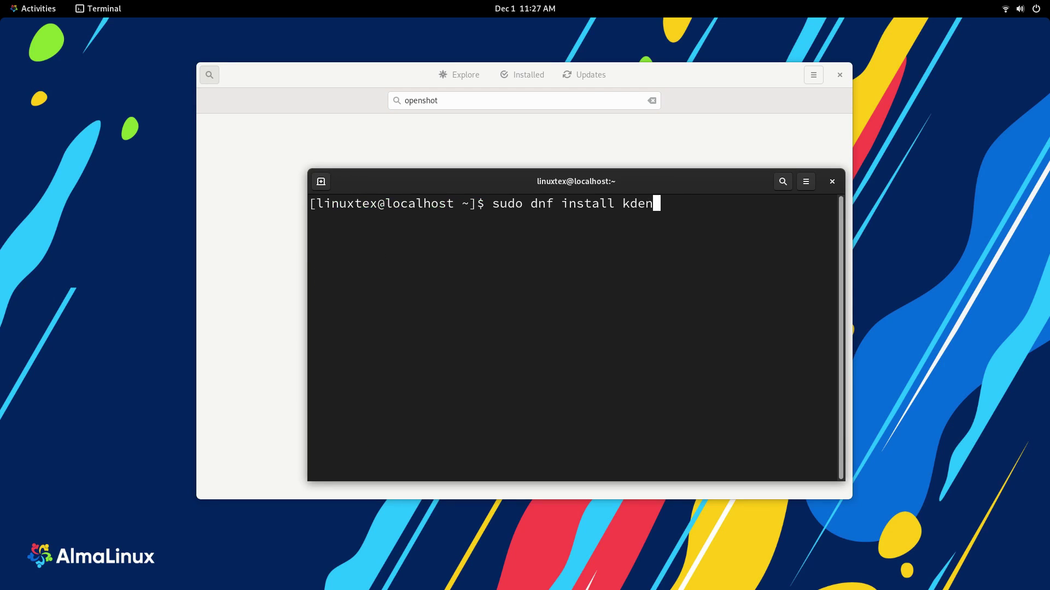
{"action": "type", "text": "openshot"}
{"action": "key", "text": "Return"}
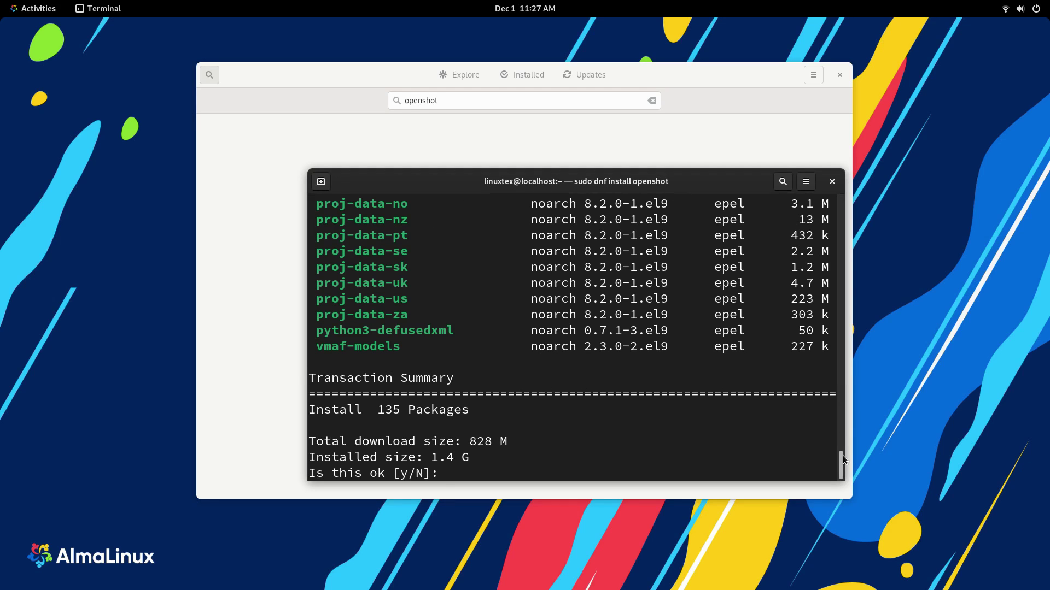
{"action": "left_click_drag", "start_coordinate": [841, 464], "coordinate": [827, 199]}
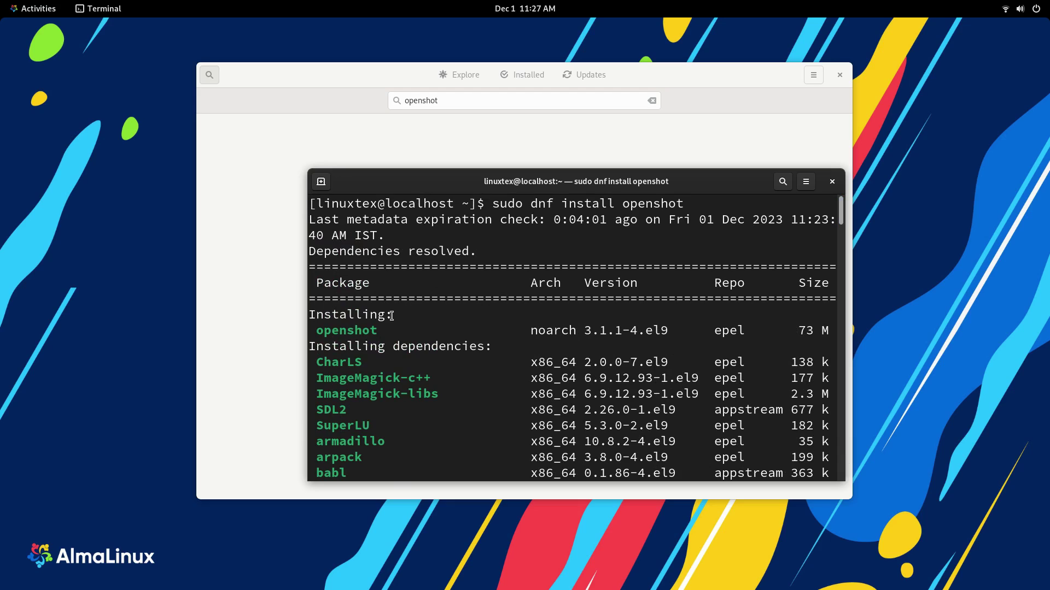
{"action": "triple_click", "coordinate": [357, 332]}
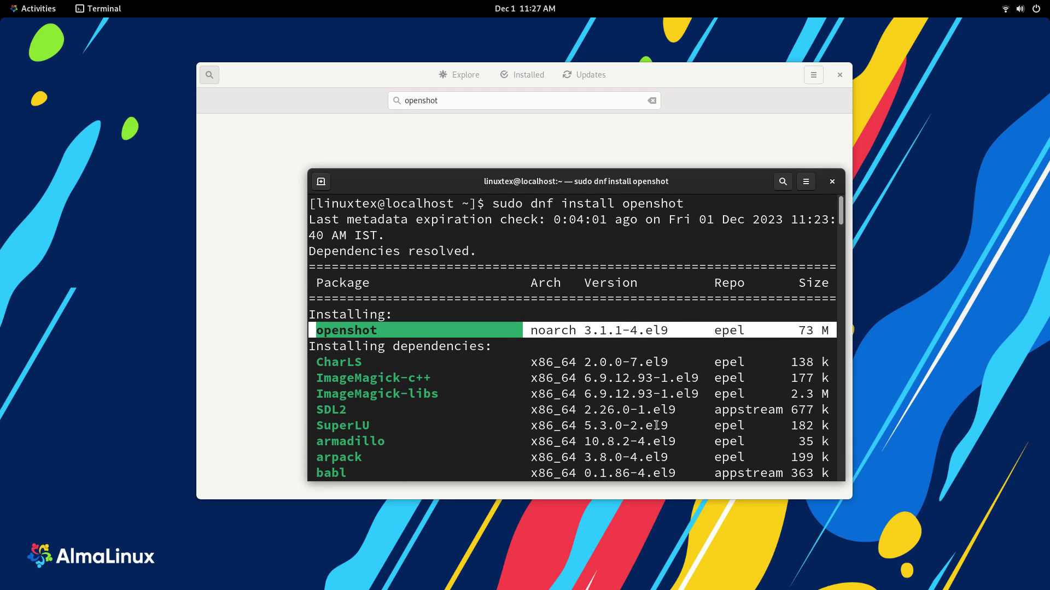
{"action": "left_click_drag", "start_coordinate": [841, 213], "coordinate": [842, 519]}
{"action": "left_click", "coordinate": [234, 308]}
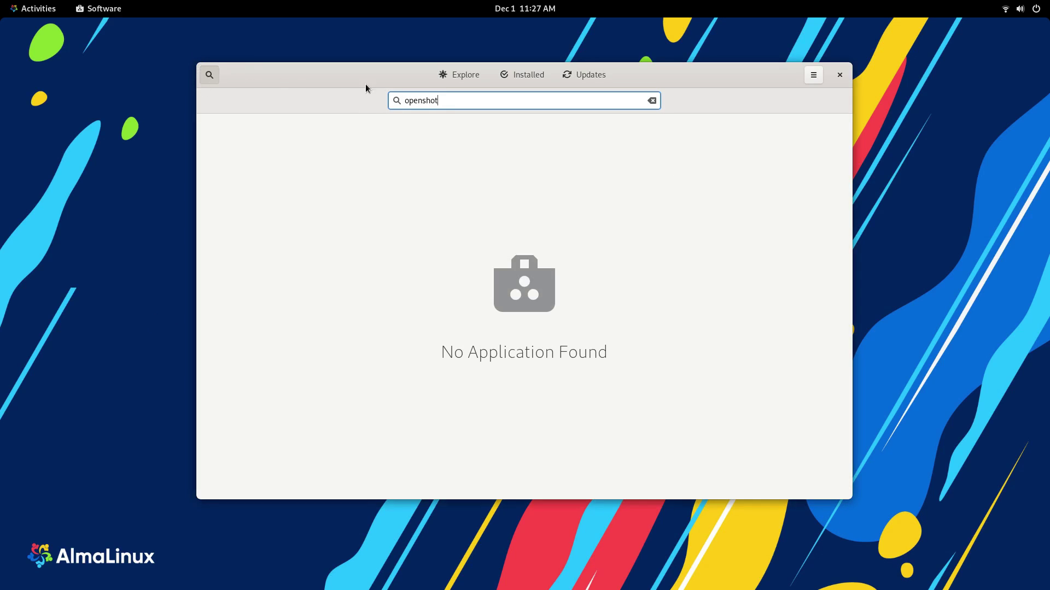
Step: Clear the search, view installed apps, and scroll through the Software Repositories list
{"action": "left_click", "coordinate": [448, 76]}
{"action": "left_click", "coordinate": [548, 80]}
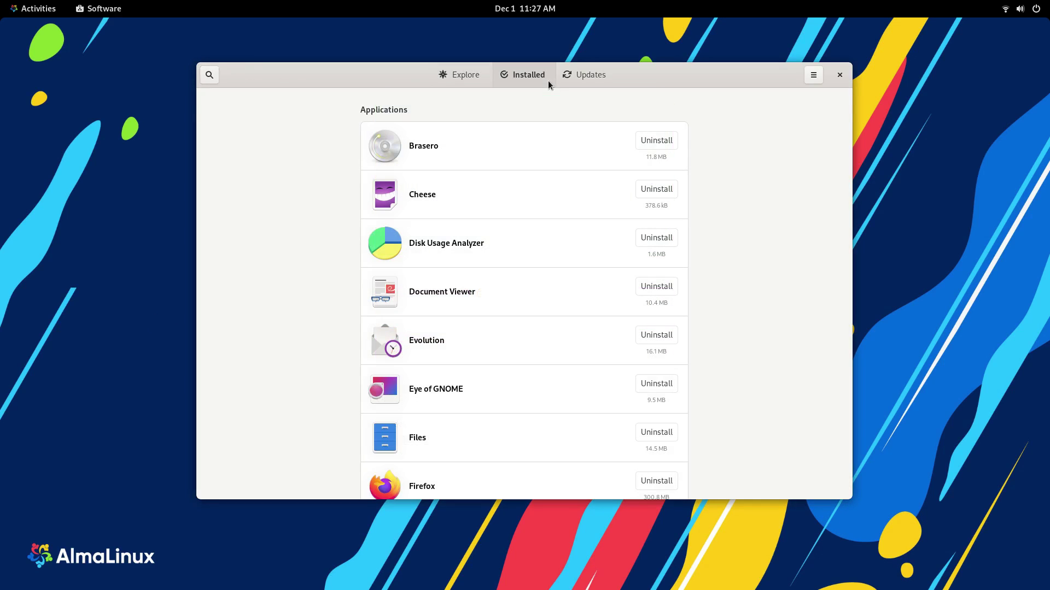
{"action": "left_click", "coordinate": [815, 76]}
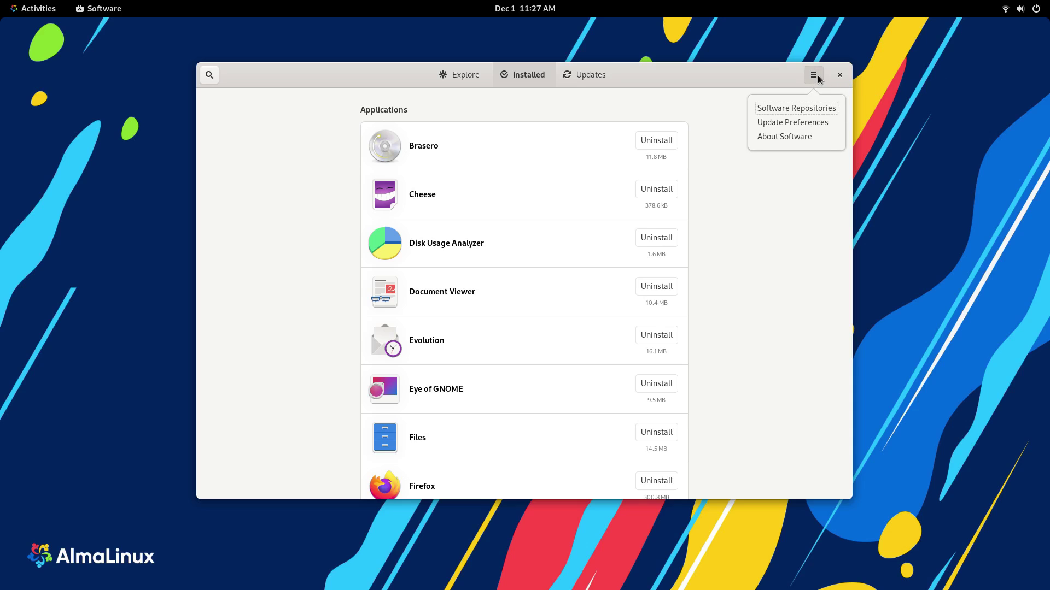
{"action": "left_click", "coordinate": [813, 107]}
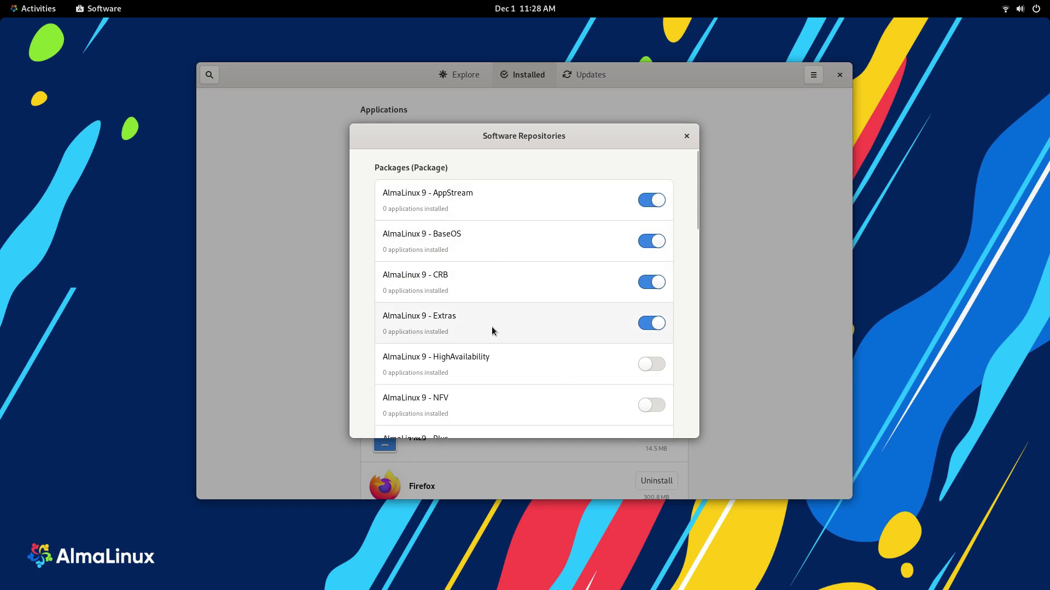
{"action": "scroll", "coordinate": [519, 354], "scroll_direction": "down", "scroll_amount": 4}
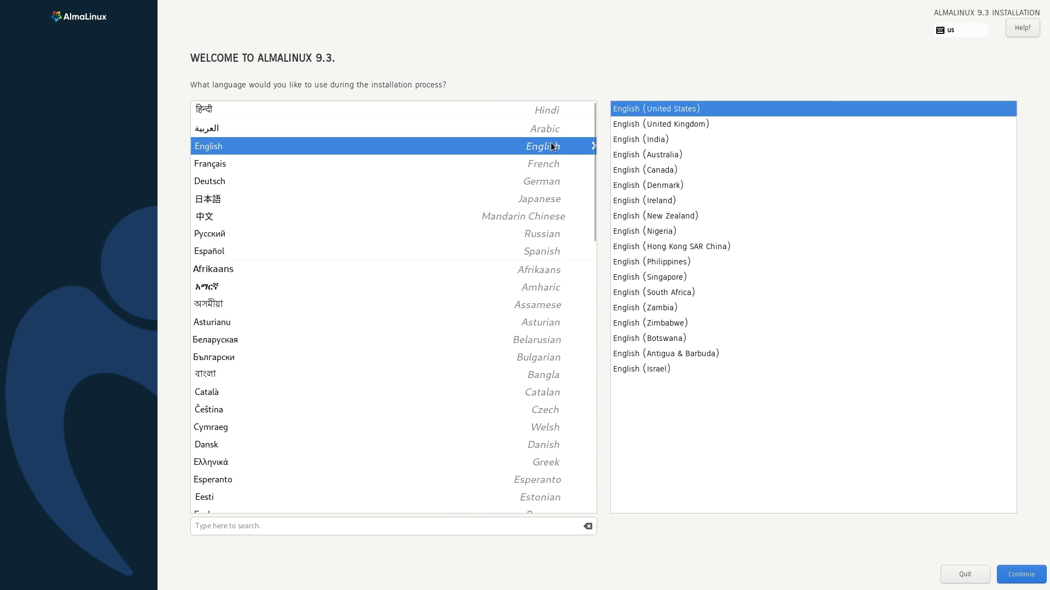
Step: Keep English (United States) as the installer language and continue to Installation Destination
{"action": "left_click", "coordinate": [201, 164]}
{"action": "left_click", "coordinate": [211, 152]}
{"action": "left_click", "coordinate": [1033, 578]}
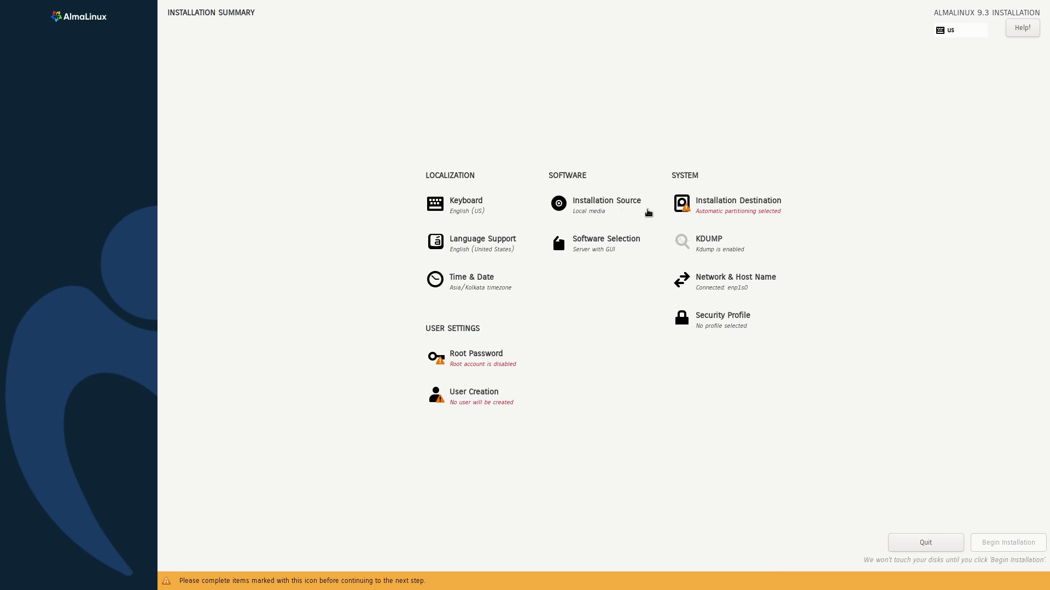
{"action": "left_click", "coordinate": [743, 212]}
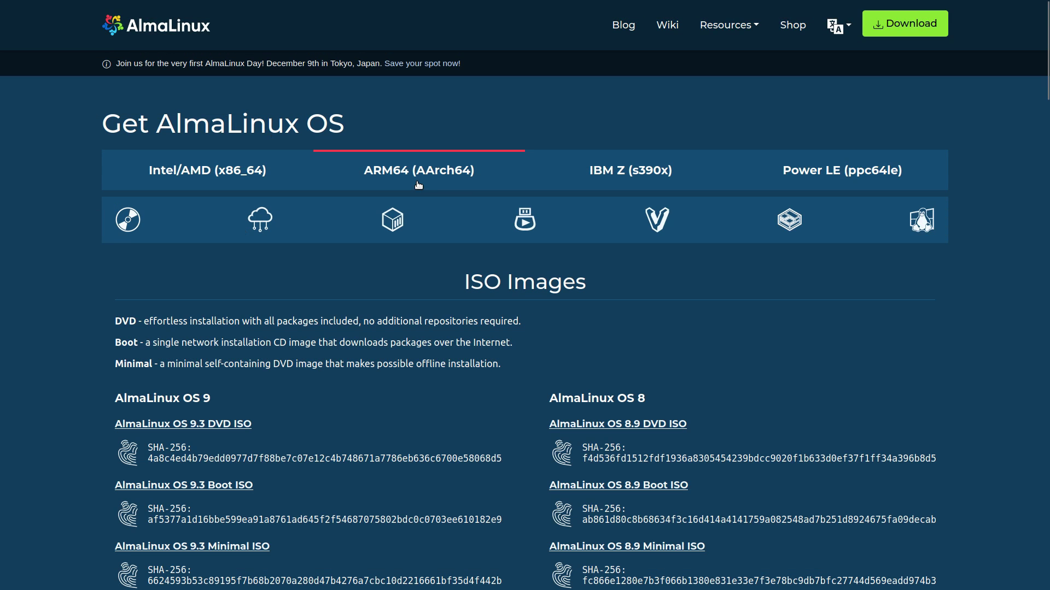
Step: Browse the ARM64, IBM Z and Power LE ISO images, ending on the Intel/AMD x86_64 images
{"action": "left_click", "coordinate": [377, 181]}
{"action": "left_click", "coordinate": [770, 170]}
{"action": "left_click", "coordinate": [230, 172]}
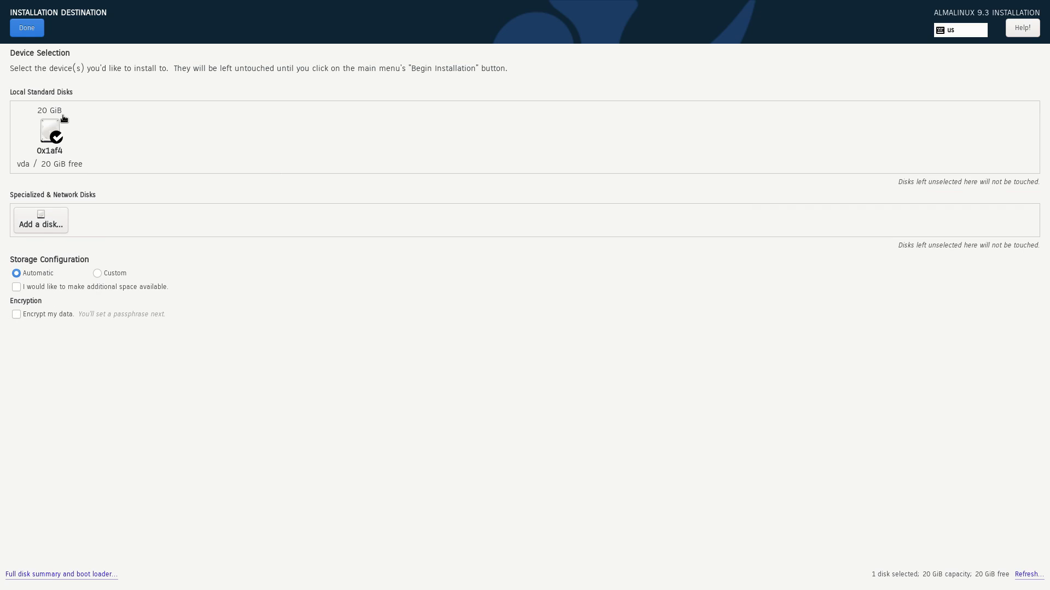
Step: Keep automatic partitioning on the disk and leave Language Support unchanged
{"action": "left_click", "coordinate": [114, 273]}
{"action": "left_click", "coordinate": [24, 274]}
{"action": "left_click", "coordinate": [29, 30]}
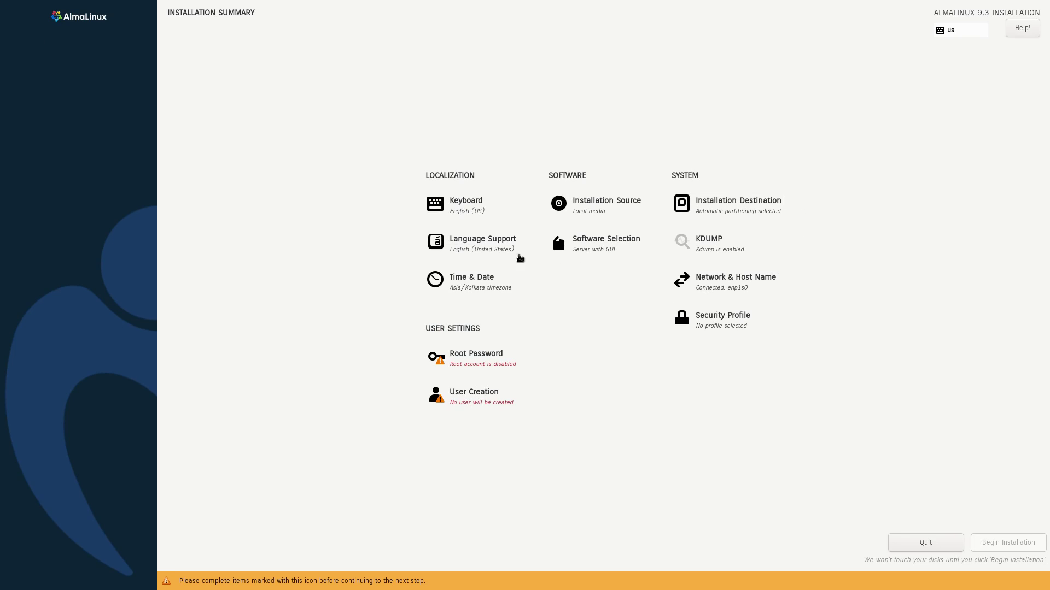
{"action": "left_click", "coordinate": [485, 252]}
{"action": "left_click", "coordinate": [21, 26]}
Step: In Software Selection, try Server with GUI, Server and Minimal Install as base environments
{"action": "left_click", "coordinate": [594, 253]}
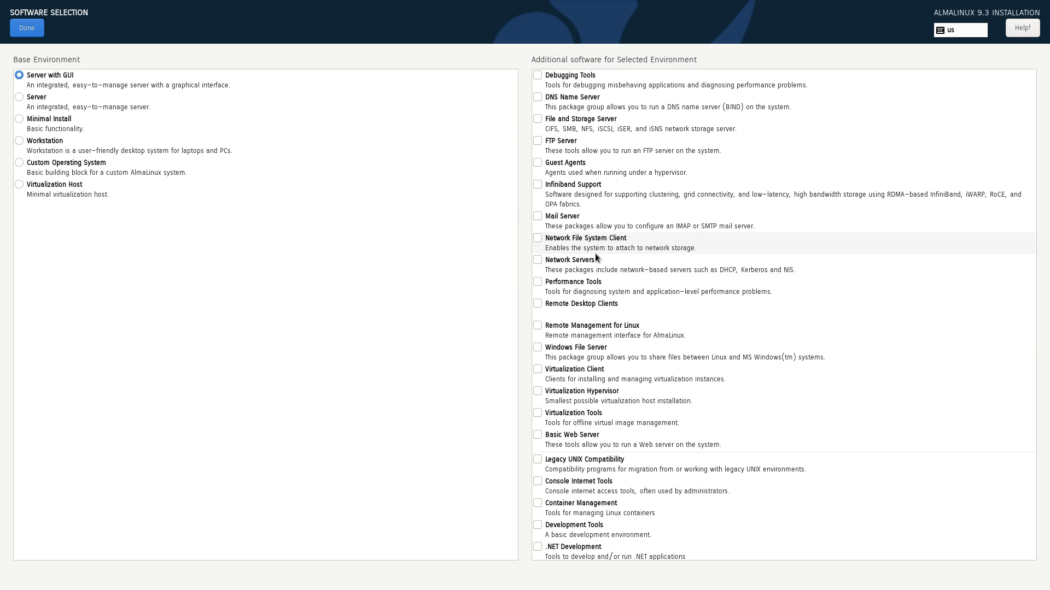
{"action": "left_click", "coordinate": [44, 74]}
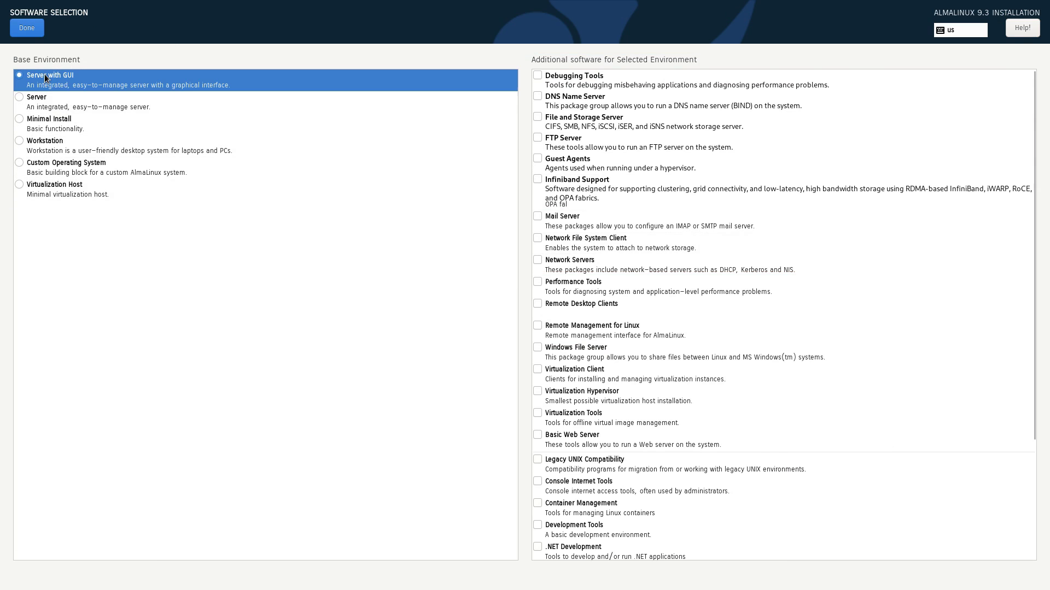
{"action": "left_click", "coordinate": [113, 100]}
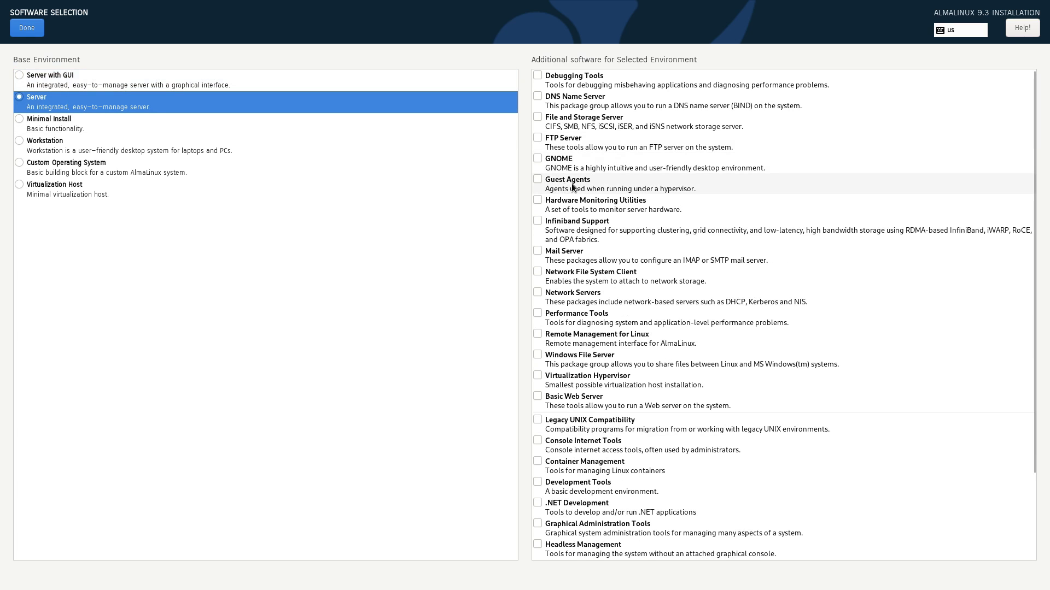
{"action": "scroll", "coordinate": [625, 264], "scroll_direction": "down", "scroll_amount": 3}
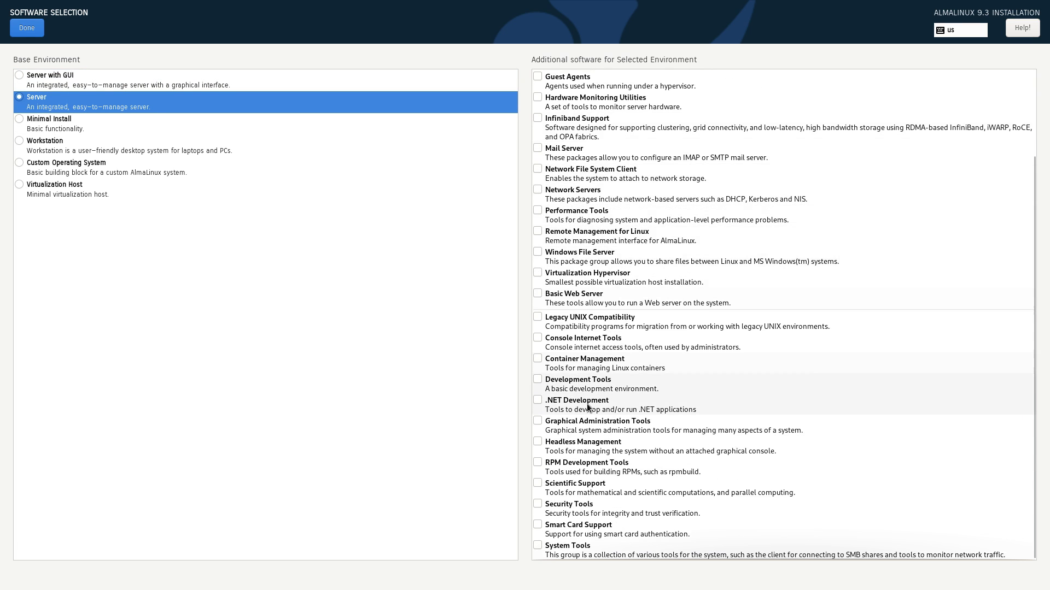
{"action": "scroll", "coordinate": [599, 545], "scroll_direction": "up", "scroll_amount": 3}
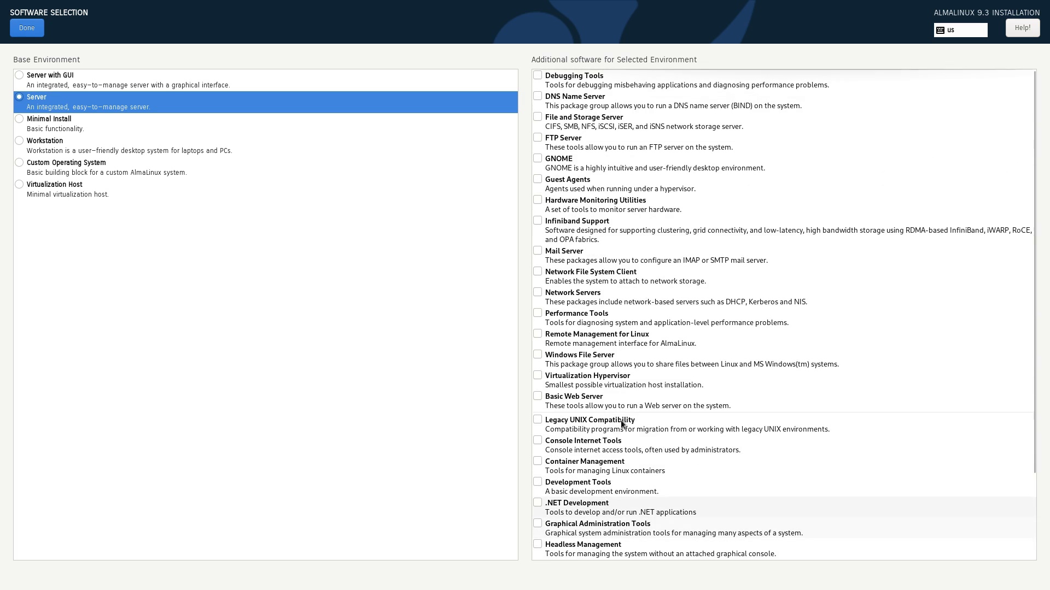
{"action": "left_click", "coordinate": [109, 126]}
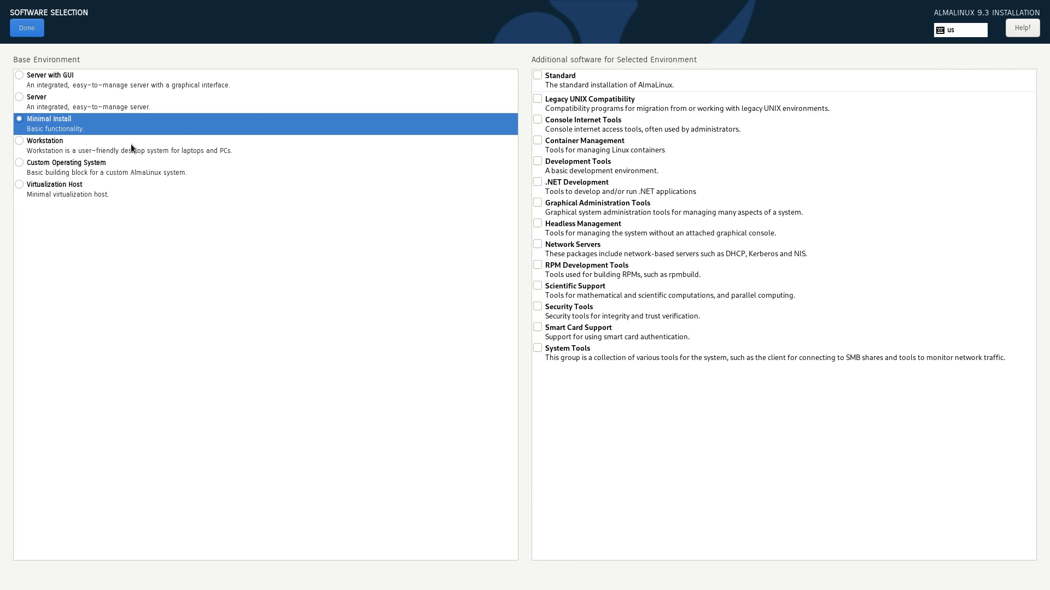
{"action": "left_click", "coordinate": [106, 109]}
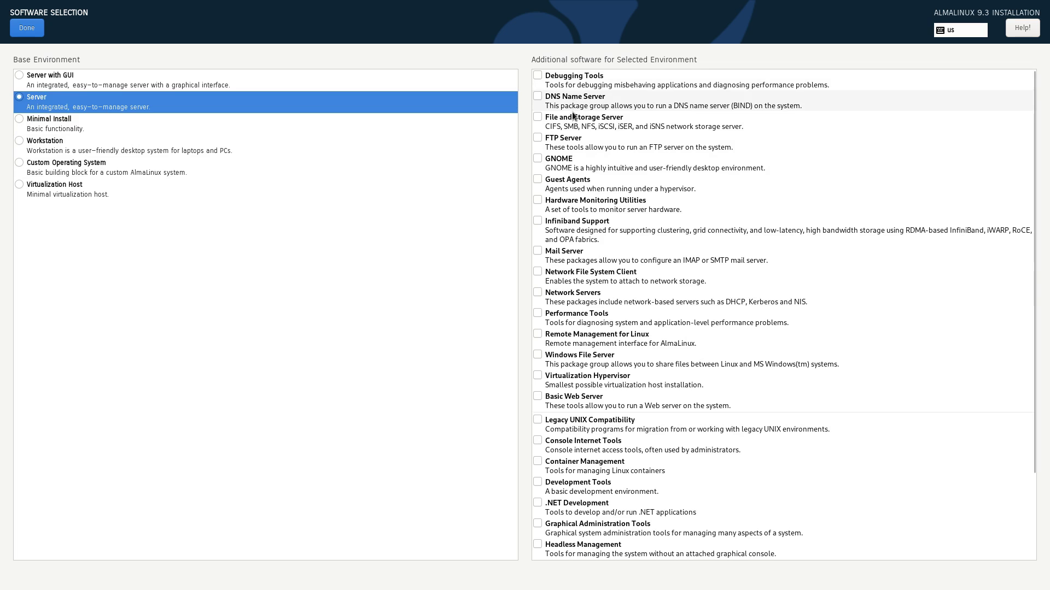
Step: Tick the FTP Server group, then settle on Workstation as the base environment
{"action": "left_click", "coordinate": [561, 143]}
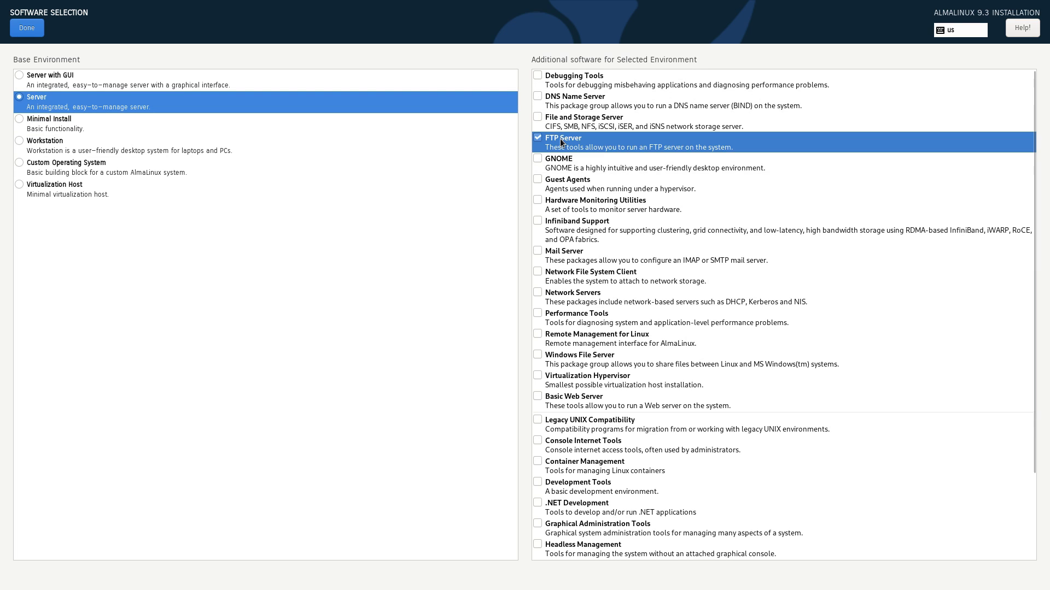
{"action": "scroll", "coordinate": [590, 179], "scroll_direction": "down", "scroll_amount": 3}
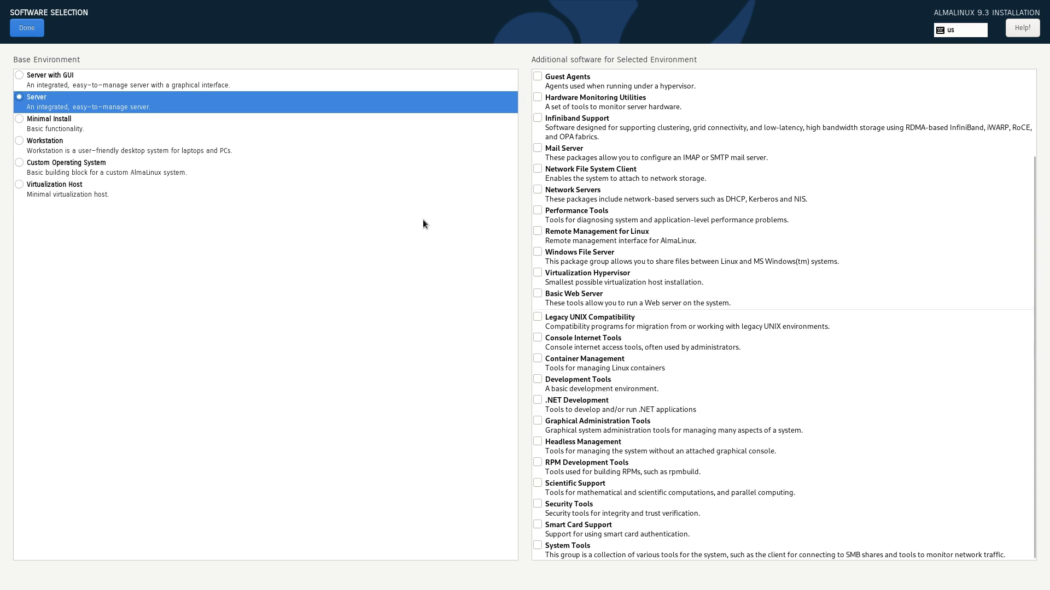
{"action": "left_click", "coordinate": [88, 129]}
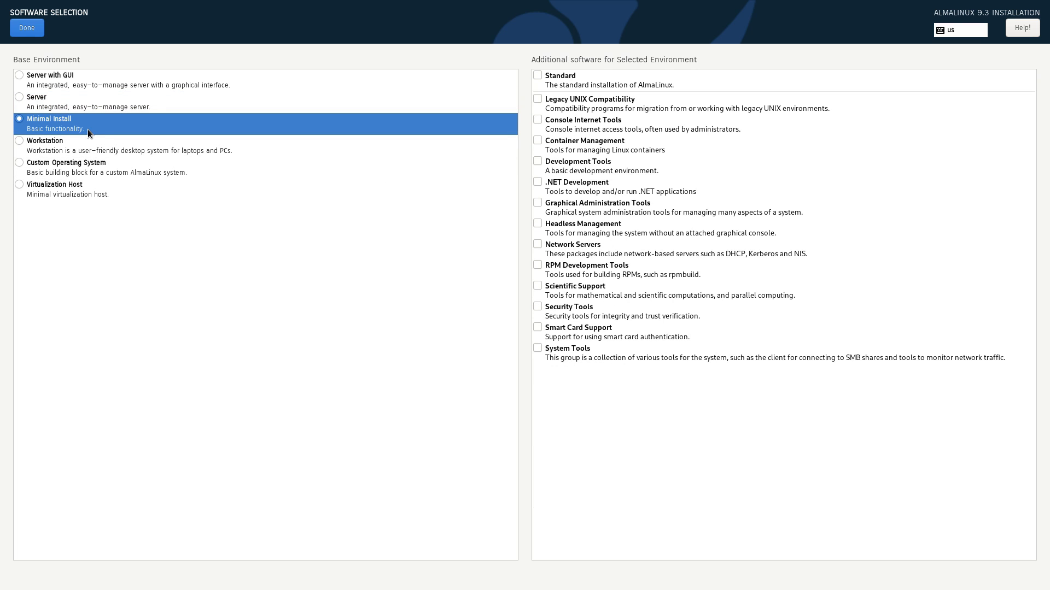
{"action": "left_click", "coordinate": [69, 145]}
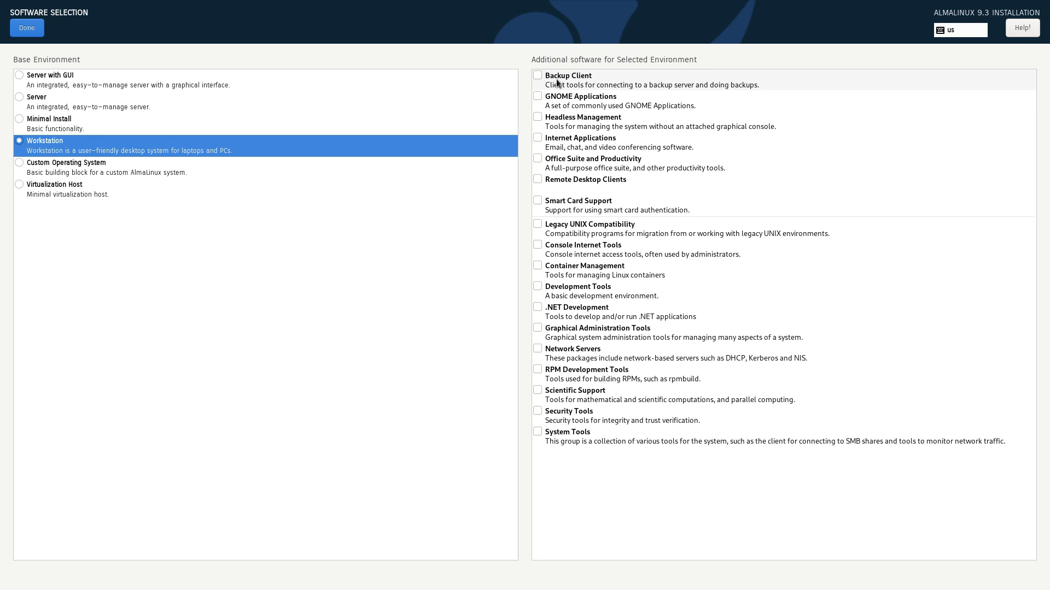
Step: Return to the summary and toggle Apply security policy off and back on in Security Profile
{"action": "key", "text": "alt+d"}
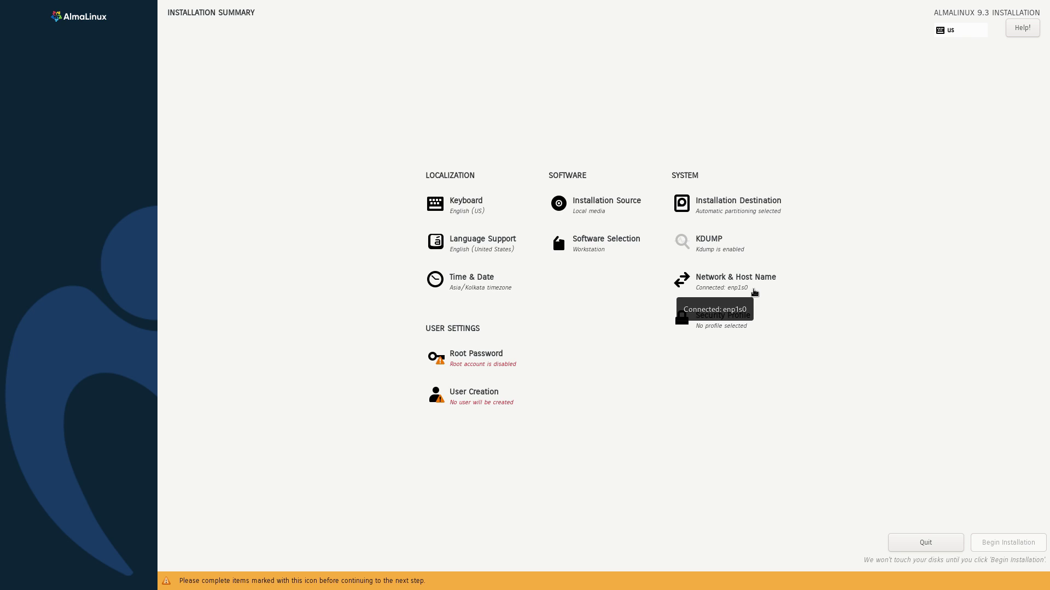
{"action": "left_click", "coordinate": [737, 317]}
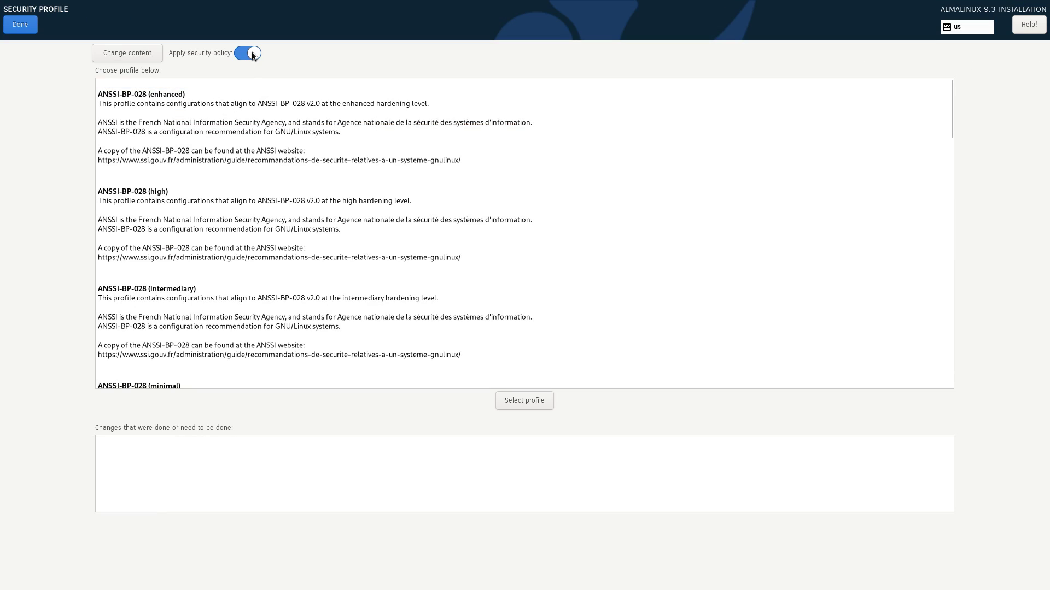
{"action": "left_click", "coordinate": [252, 52]}
{"action": "left_click", "coordinate": [252, 53]}
{"action": "scroll", "coordinate": [202, 299], "scroll_direction": "down", "scroll_amount": 15}
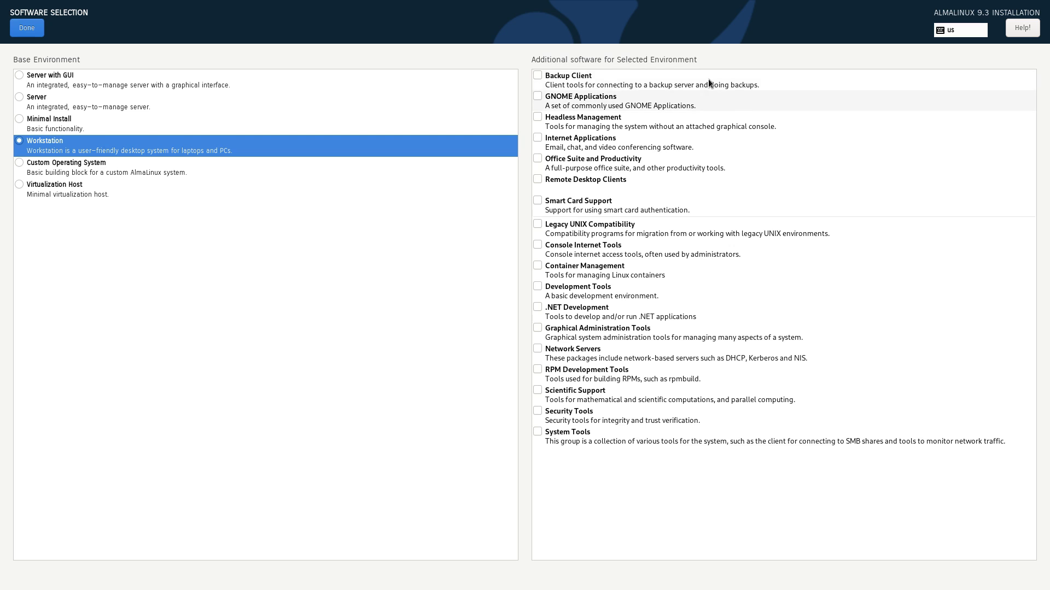
Step: Add the GNOME Applications, Internet Applications and Office Suite and Productivity groups, then confirm
{"action": "left_click", "coordinate": [569, 95]}
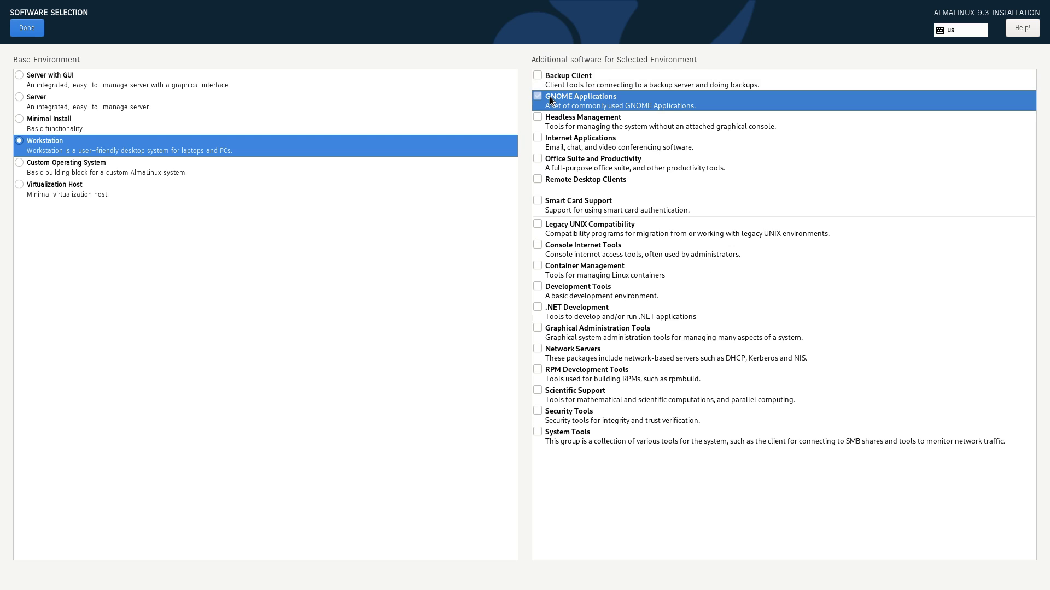
{"action": "left_click", "coordinate": [580, 142]}
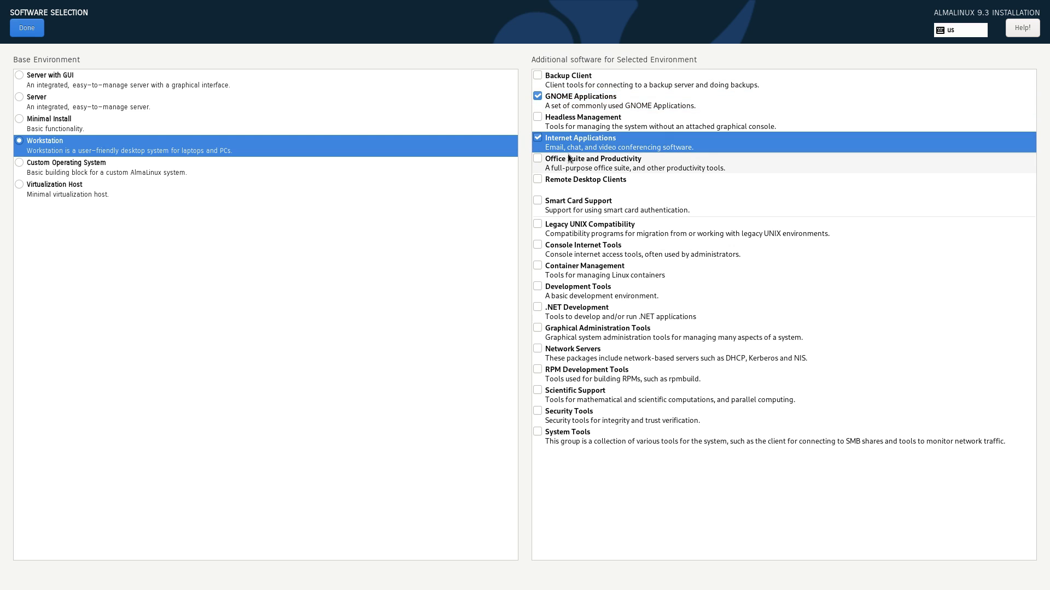
{"action": "left_click", "coordinate": [569, 160]}
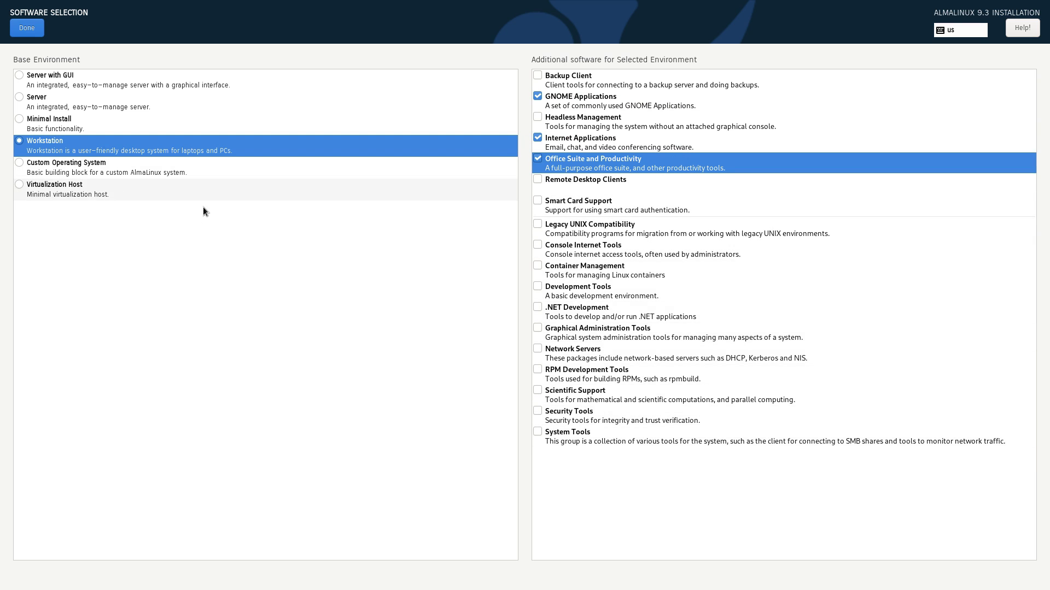
{"action": "left_click", "coordinate": [19, 31]}
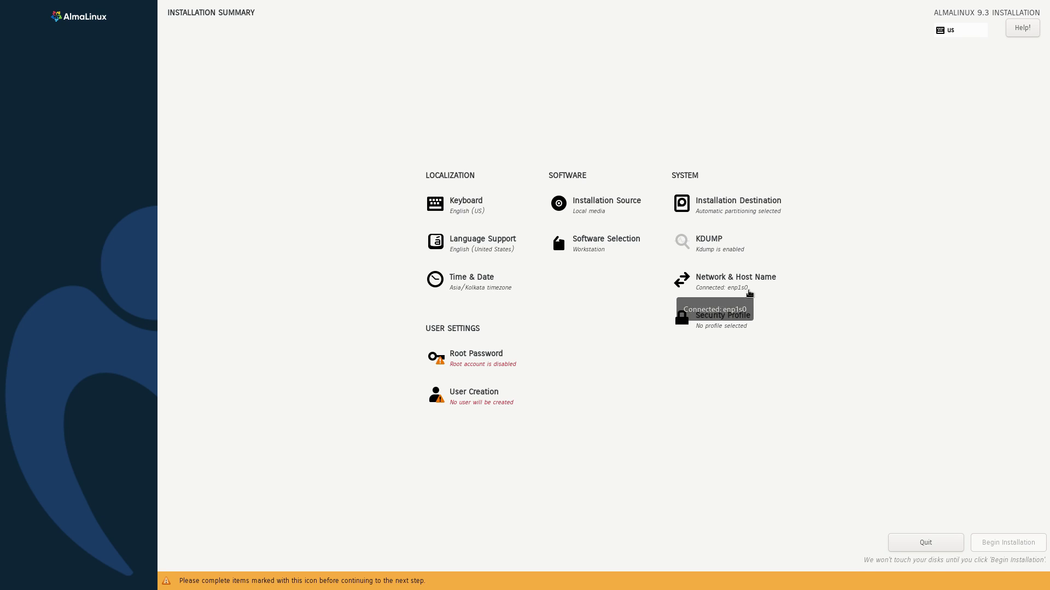
Step: Enter the root password and confirm it in the Root Password settings
{"action": "left_click", "coordinate": [727, 328]}
{"action": "left_click", "coordinate": [501, 362]}
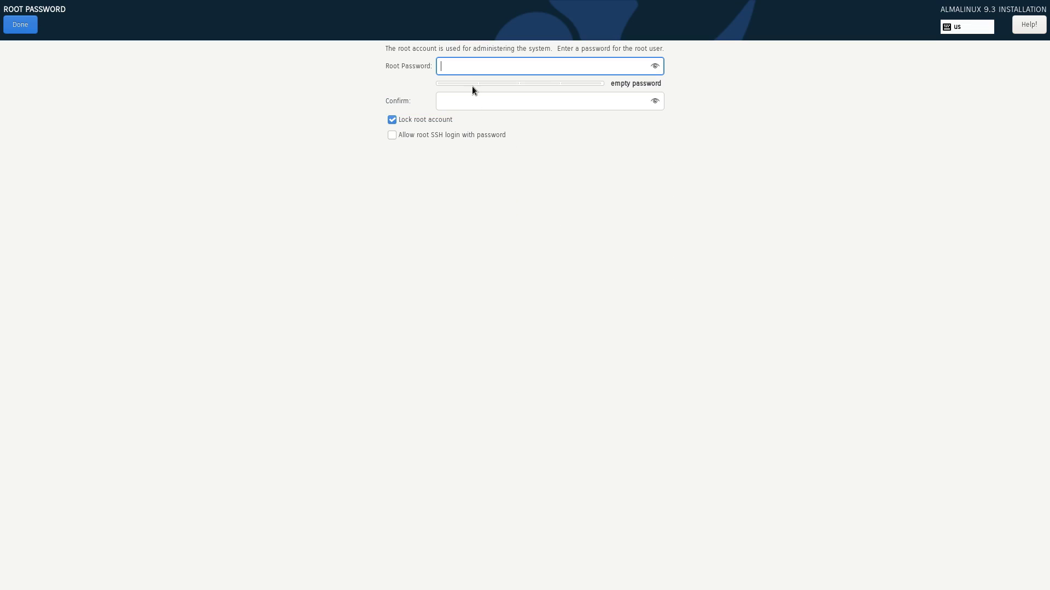
{"action": "type", "text": "pas"}
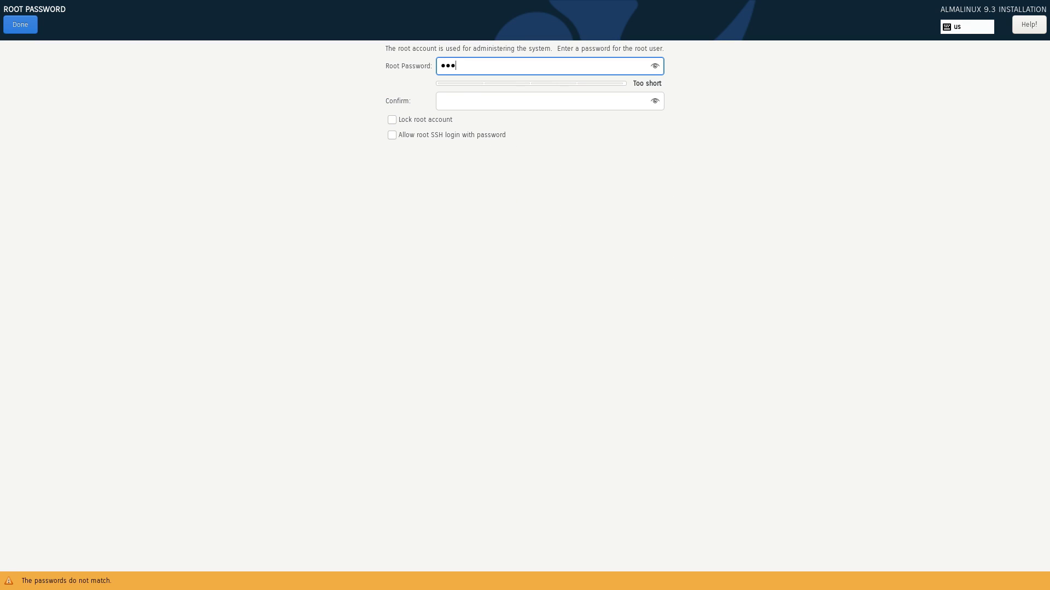
{"action": "type", "text": "swor"}
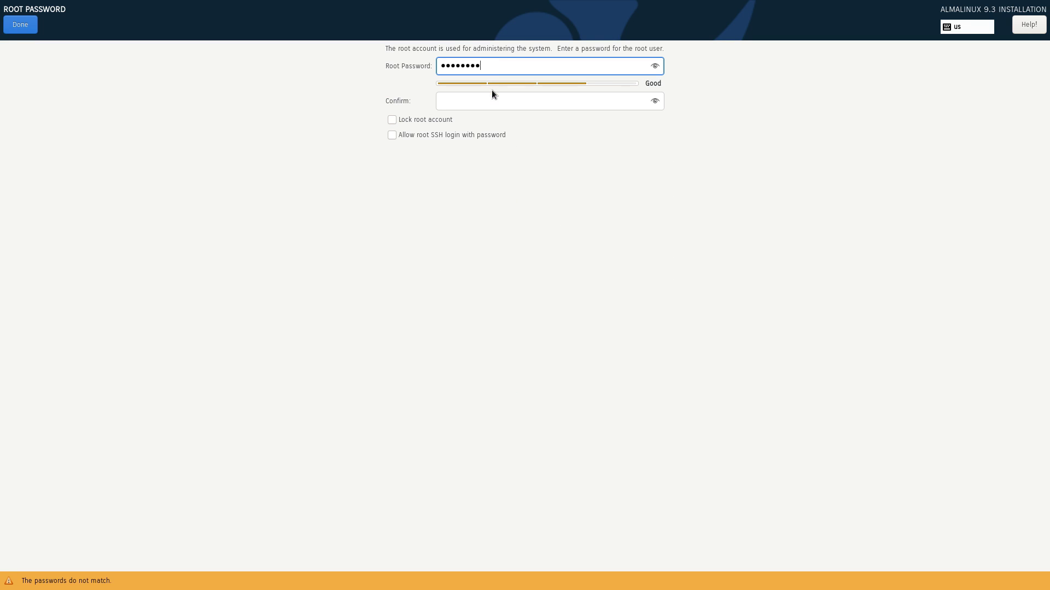
{"action": "left_click", "coordinate": [492, 95]}
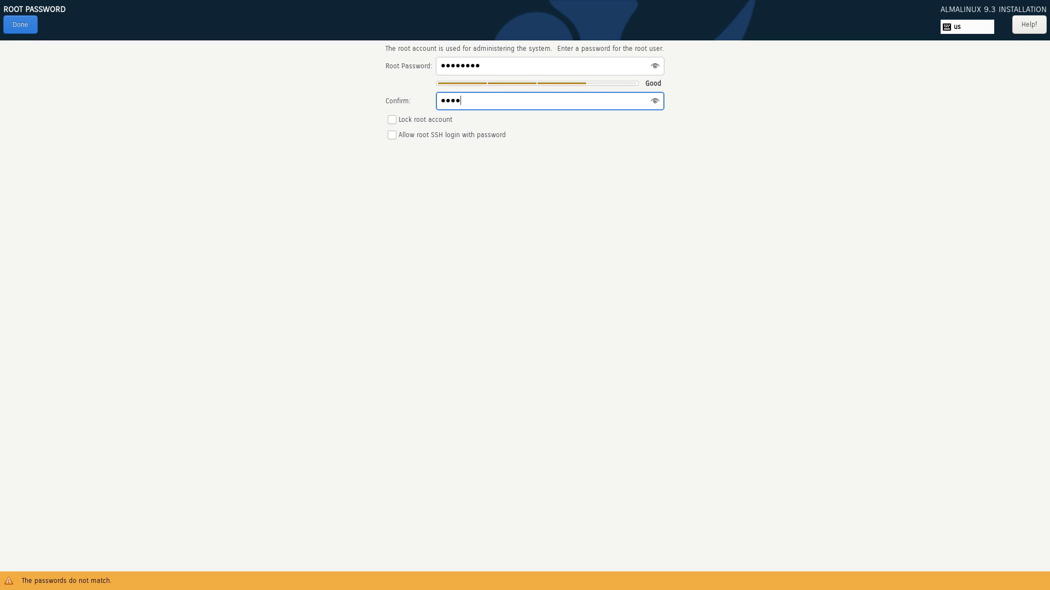
{"action": "type", "text": "password"}
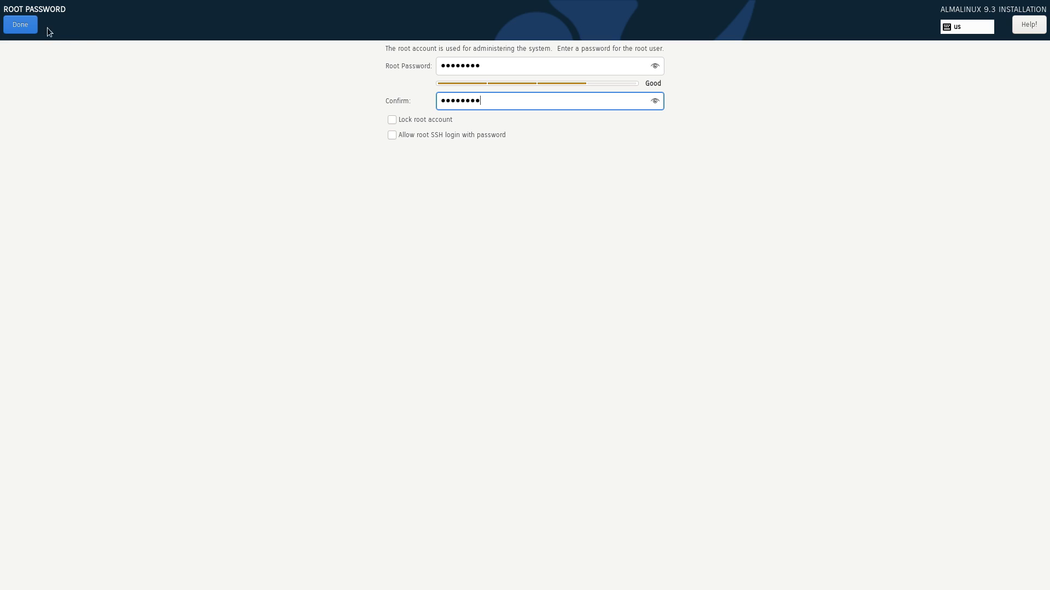
Step: Finish the root password step, open User Creation and enter the new user's full name
{"action": "left_click", "coordinate": [11, 23]}
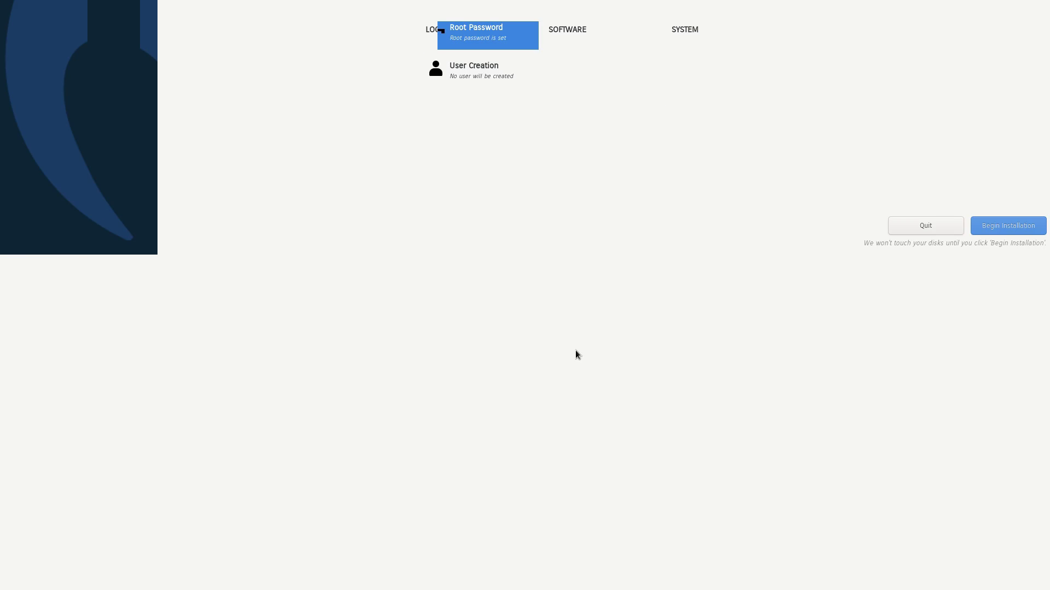
{"action": "left_click", "coordinate": [512, 419]}
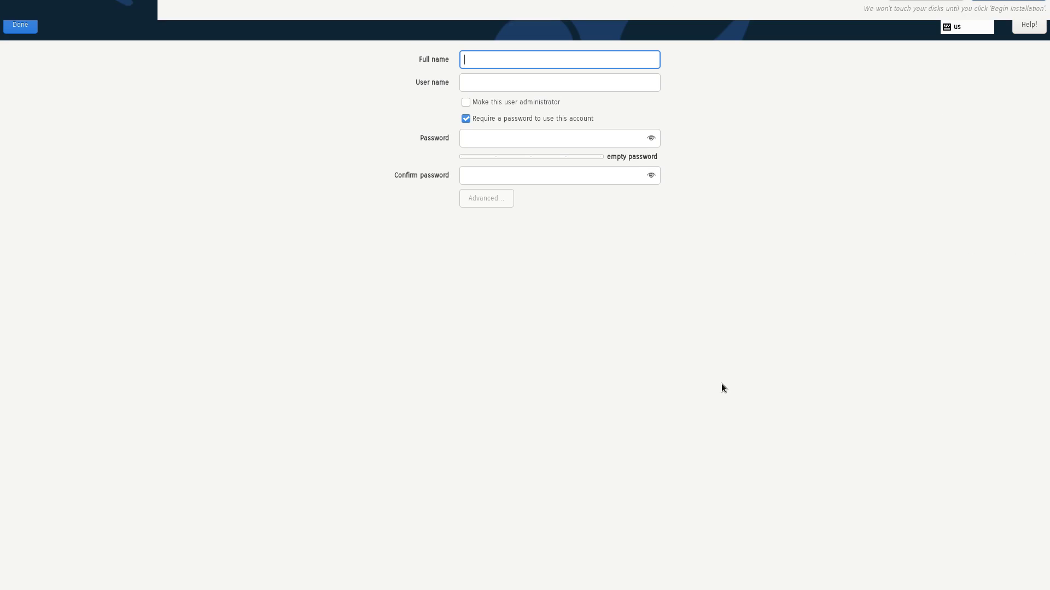
{"action": "type", "text": "Linux"}
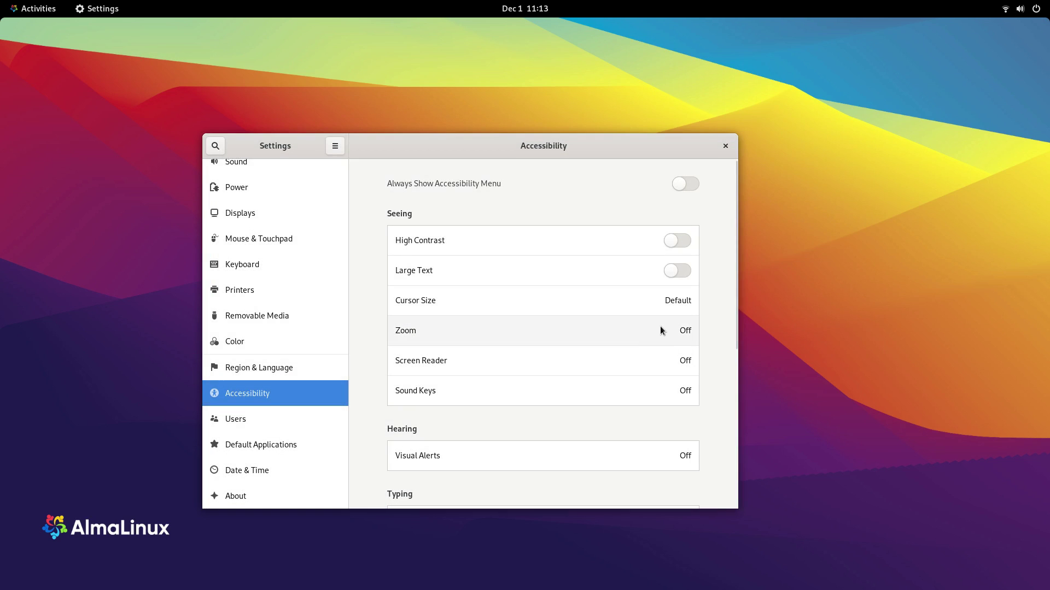
Step: Open and close the Zoom, Screen Reader and Sound Keys accessibility dialogs
{"action": "left_click", "coordinate": [661, 329]}
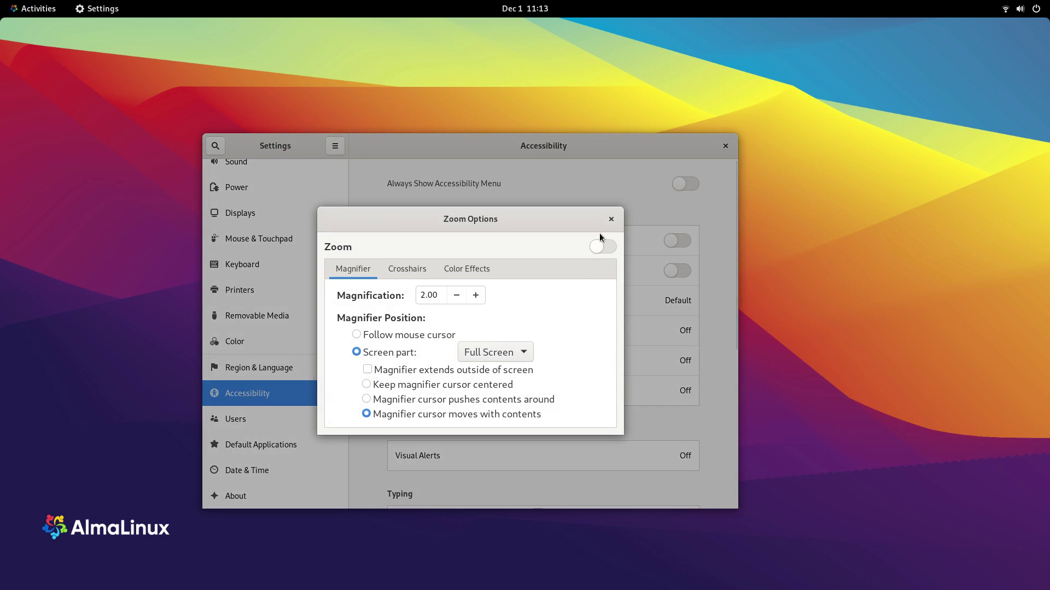
{"action": "left_click", "coordinate": [612, 222]}
{"action": "left_click", "coordinate": [631, 361]}
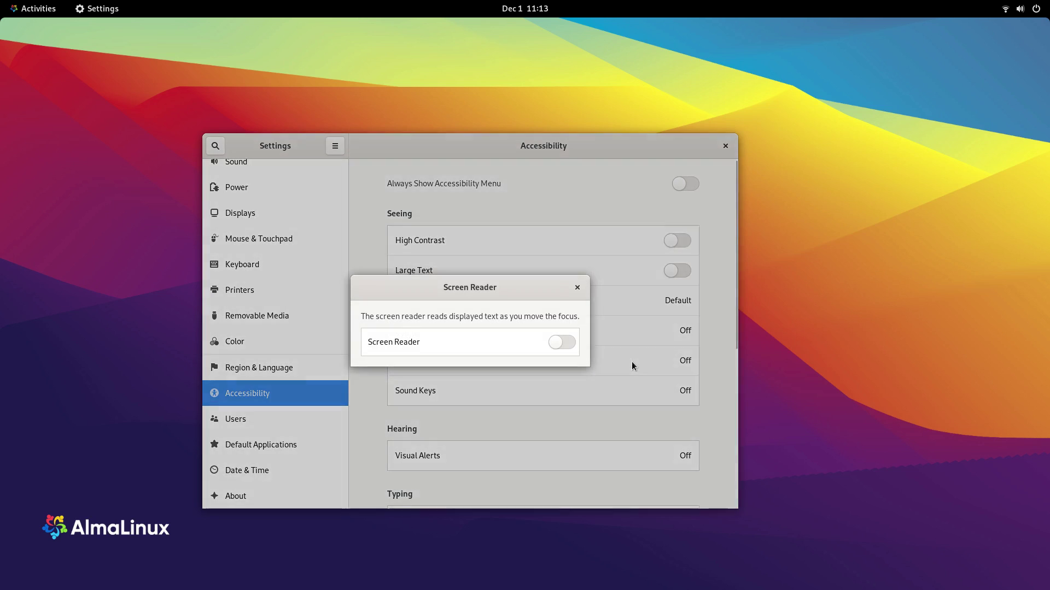
{"action": "left_click", "coordinate": [578, 289]}
{"action": "left_click", "coordinate": [619, 386]}
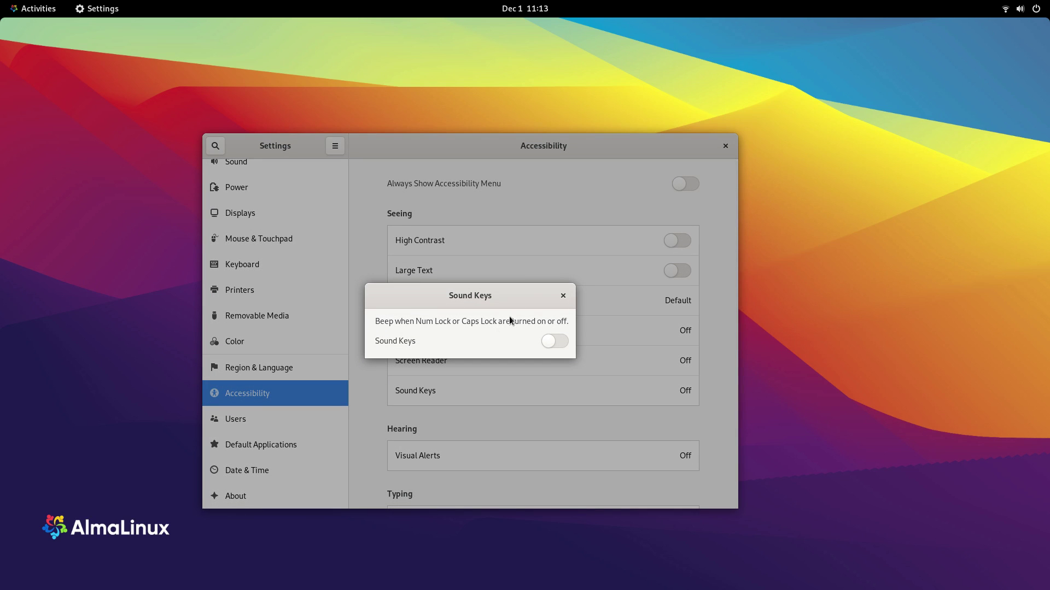
{"action": "left_click", "coordinate": [562, 295]}
{"action": "scroll", "coordinate": [565, 342], "scroll_direction": "down", "scroll_amount": 3}
Step: Check Visual Alerts, turn on Screen Keyboard and peek at the top-bar accessibility toggles
{"action": "left_click", "coordinate": [548, 336]}
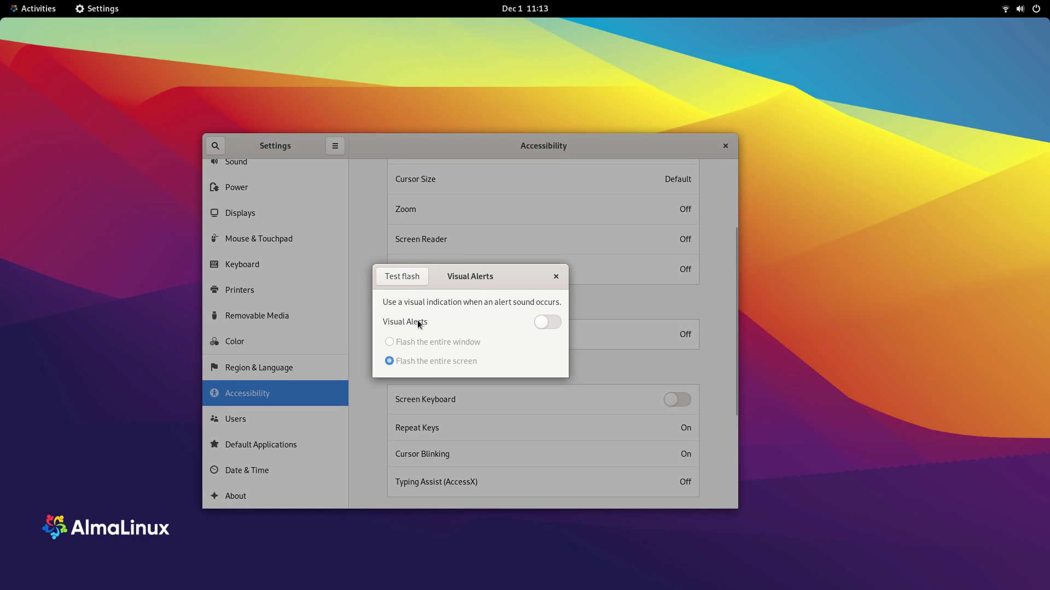
{"action": "left_click", "coordinate": [556, 277]}
{"action": "scroll", "coordinate": [535, 365], "scroll_direction": "down", "scroll_amount": 3}
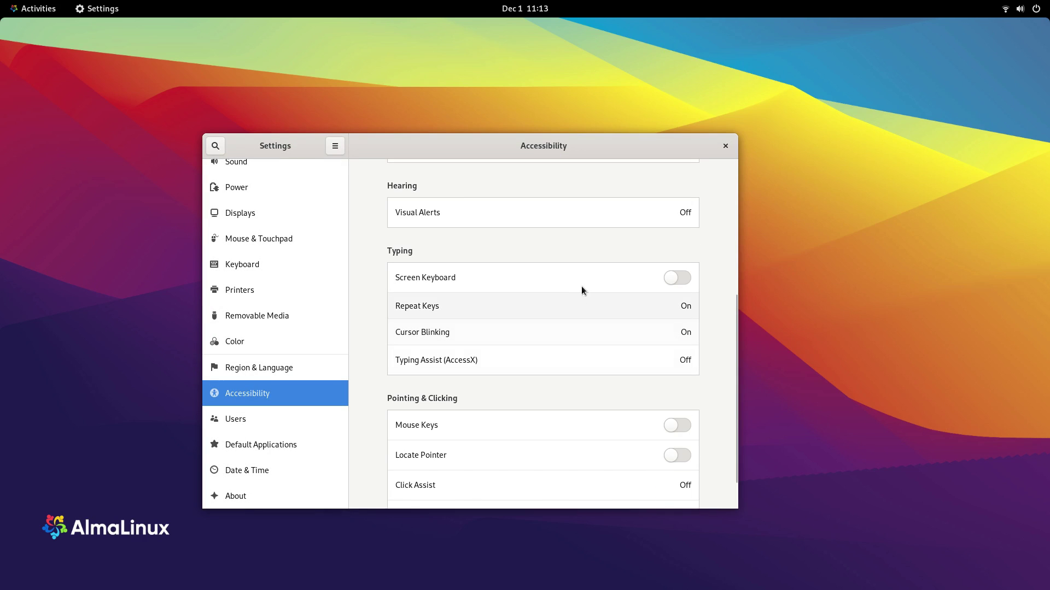
{"action": "left_click", "coordinate": [682, 281]}
{"action": "left_click", "coordinate": [975, 9]}
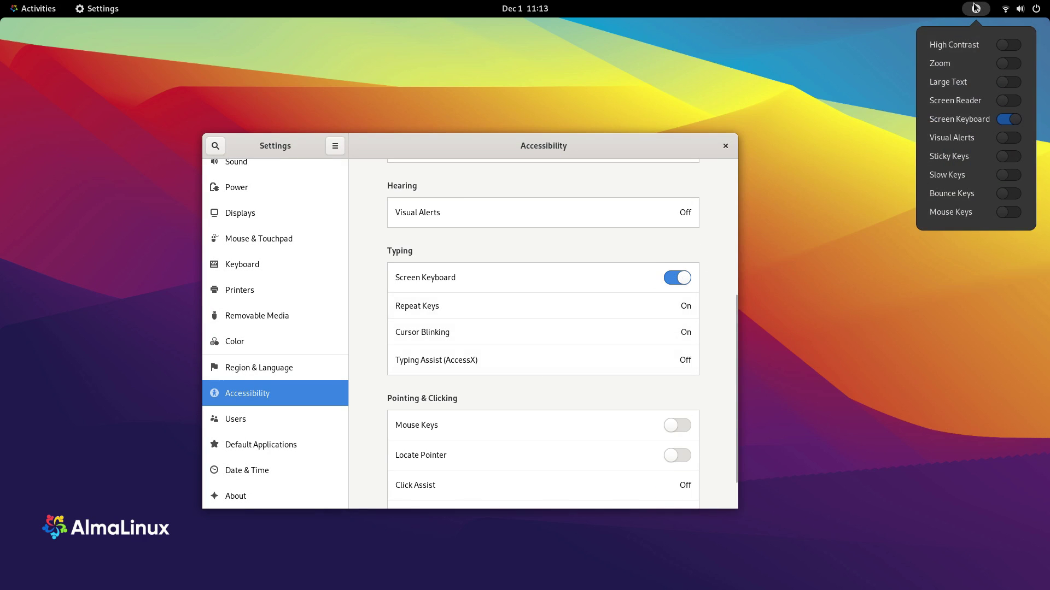
{"action": "left_click", "coordinate": [975, 8]}
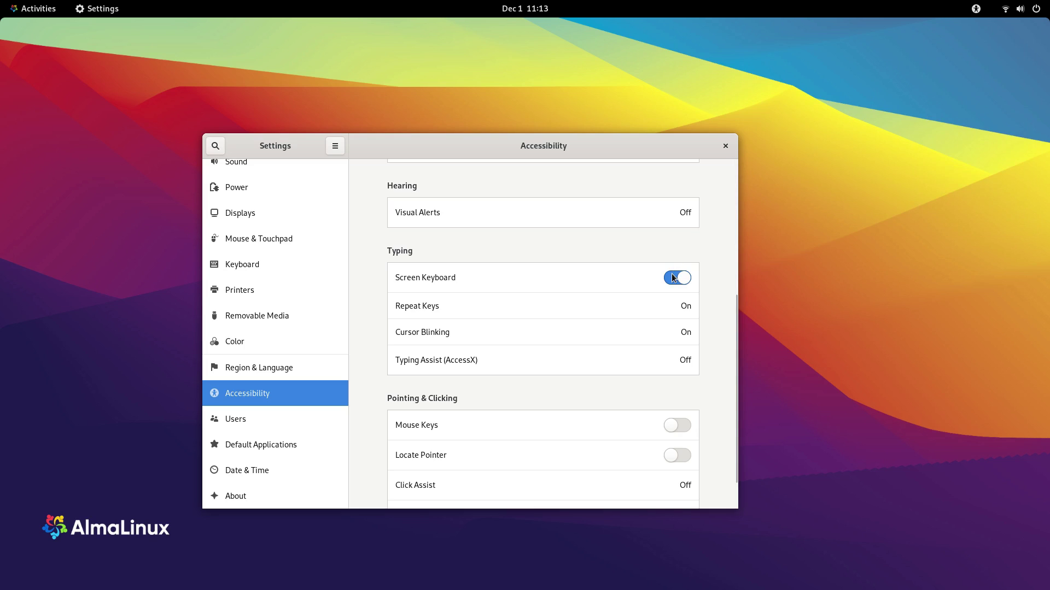
Step: Open and close the Cursor Blinking, Repeat Keys and Typing Assist (AccessX) dialogs
{"action": "left_click", "coordinate": [593, 330]}
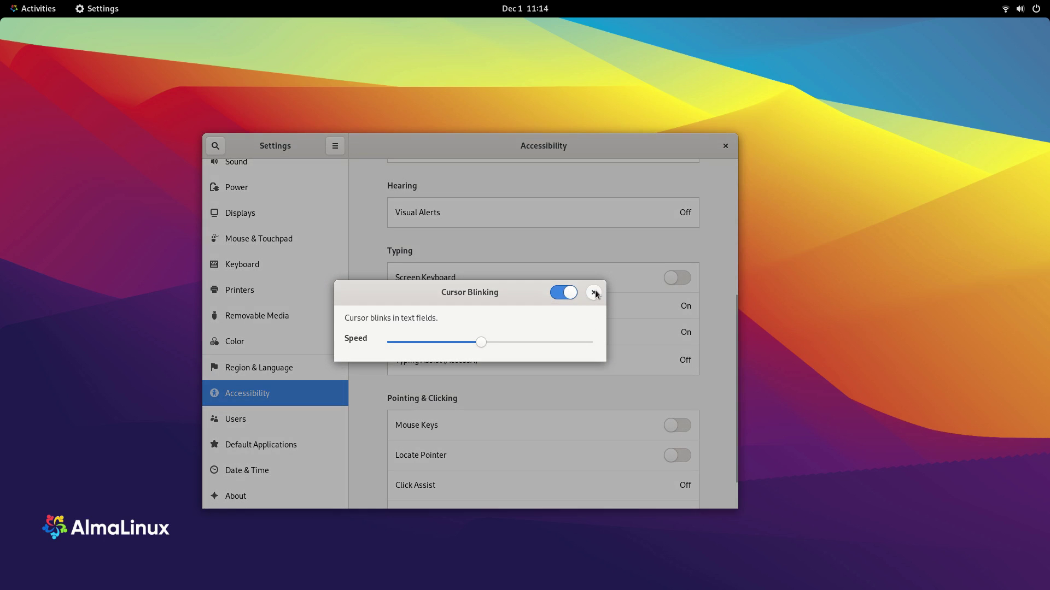
{"action": "left_click", "coordinate": [594, 292]}
{"action": "left_click", "coordinate": [507, 305]}
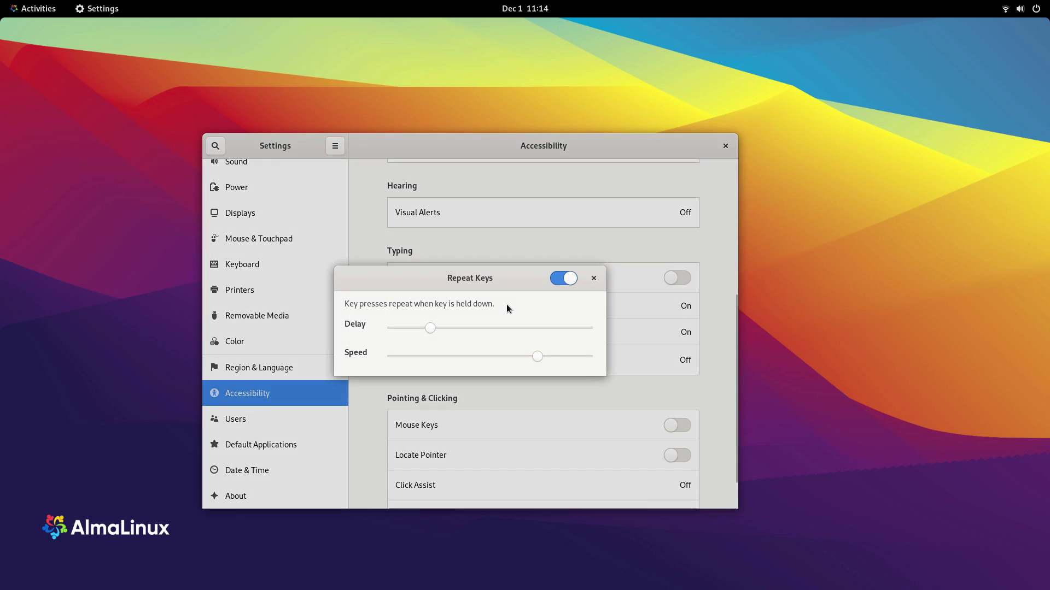
{"action": "left_click", "coordinate": [594, 279]}
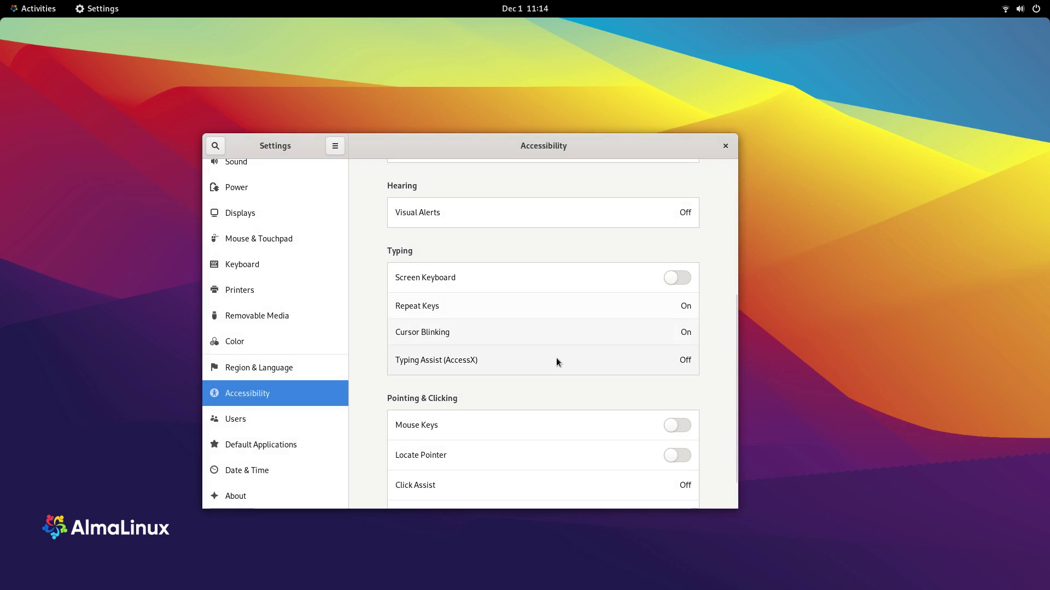
{"action": "left_click", "coordinate": [551, 360]}
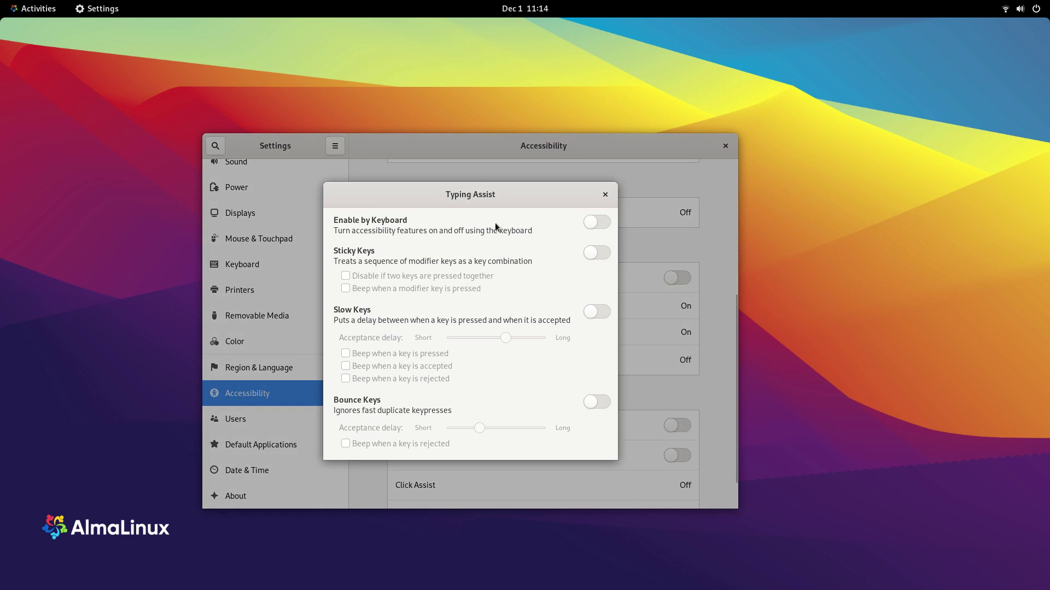
{"action": "left_click", "coordinate": [605, 195]}
{"action": "scroll", "coordinate": [529, 341], "scroll_direction": "down", "scroll_amount": 2}
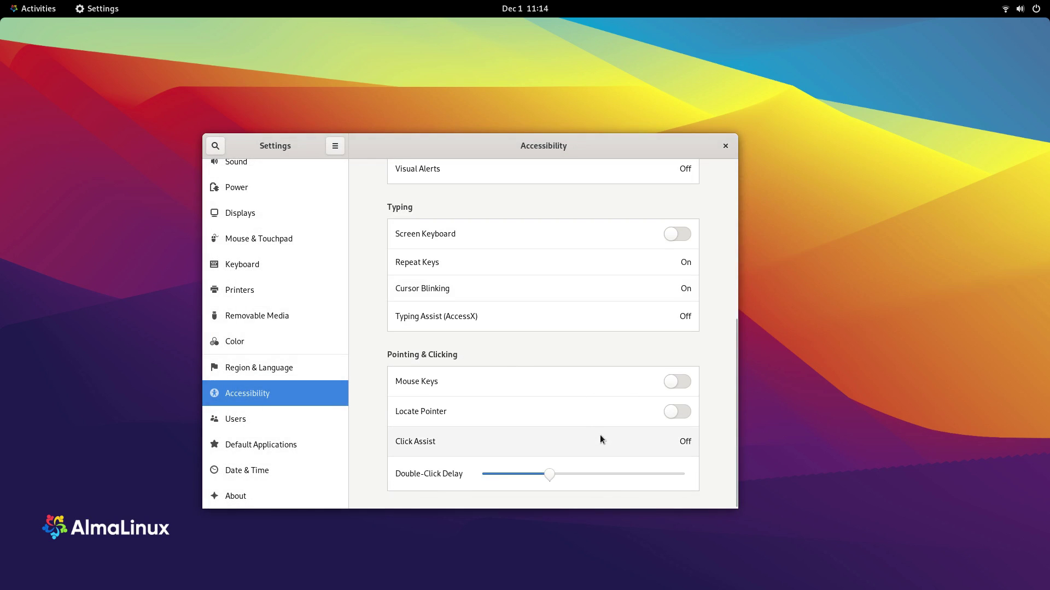
Step: Pass through the Users and Default Applications pages to Date & Time
{"action": "left_click", "coordinate": [309, 412]}
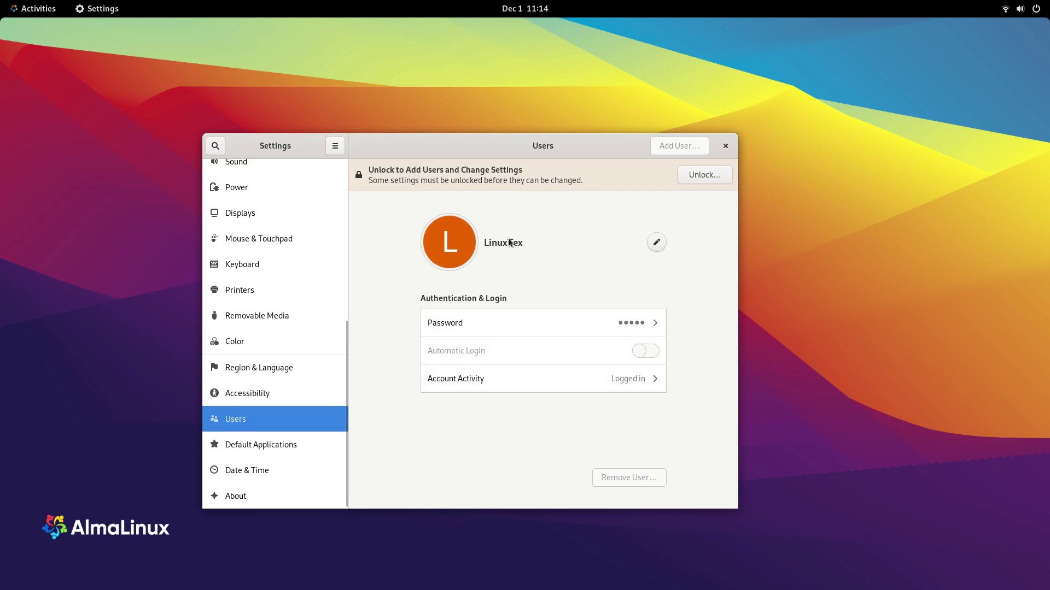
{"action": "left_click", "coordinate": [289, 447]}
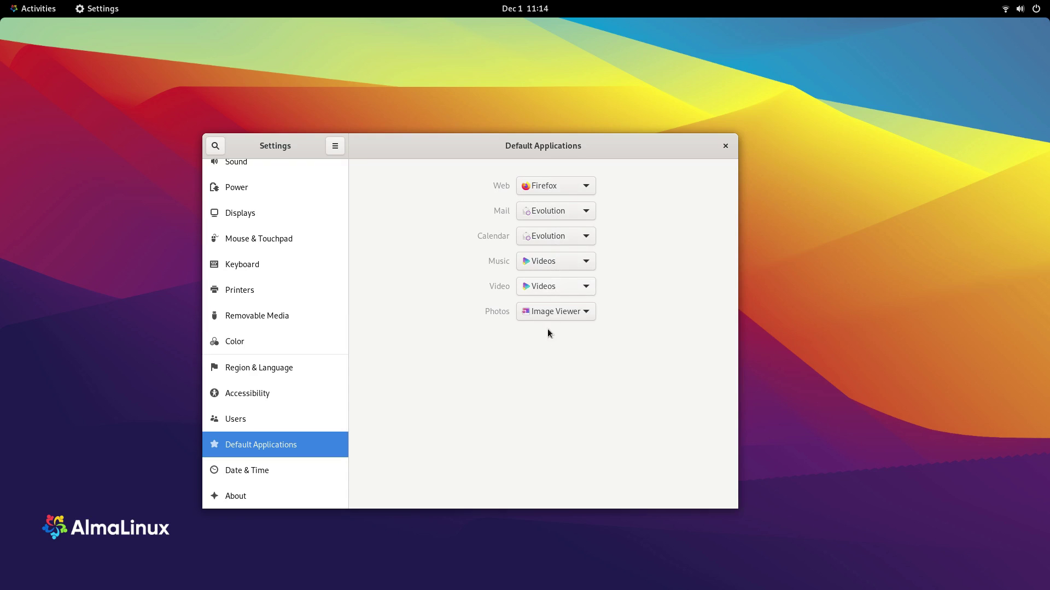
{"action": "left_click", "coordinate": [261, 469]}
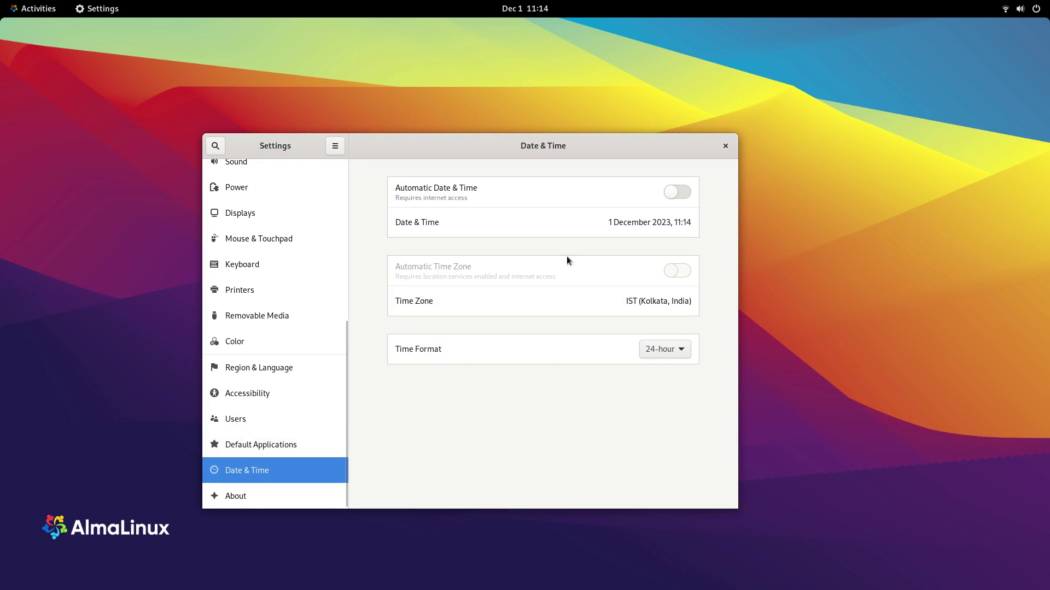
Step: Set the Time Format to AM / PM and view the About page's system details
{"action": "left_click", "coordinate": [662, 349]}
{"action": "left_click", "coordinate": [657, 366]}
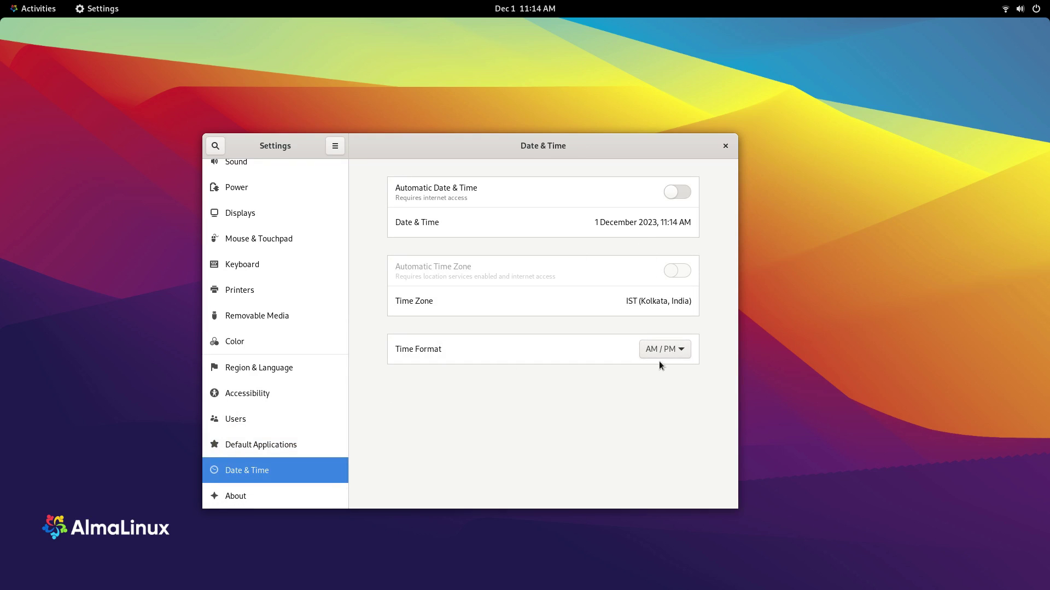
{"action": "left_click", "coordinate": [251, 496]}
{"action": "scroll", "coordinate": [471, 304], "scroll_direction": "down", "scroll_amount": 3}
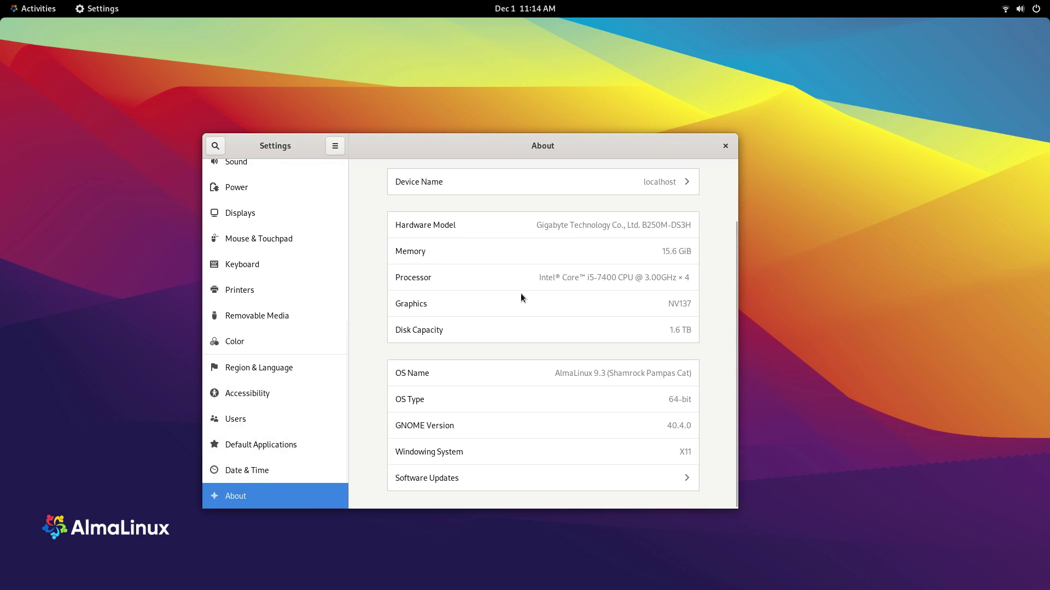
{"action": "scroll", "coordinate": [521, 294], "scroll_direction": "up", "scroll_amount": 3}
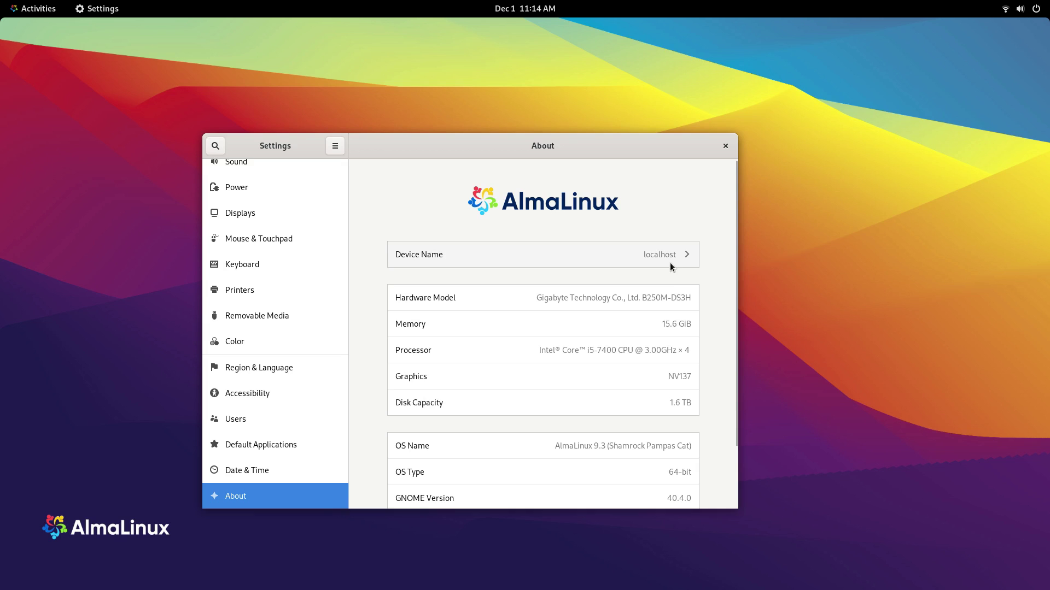